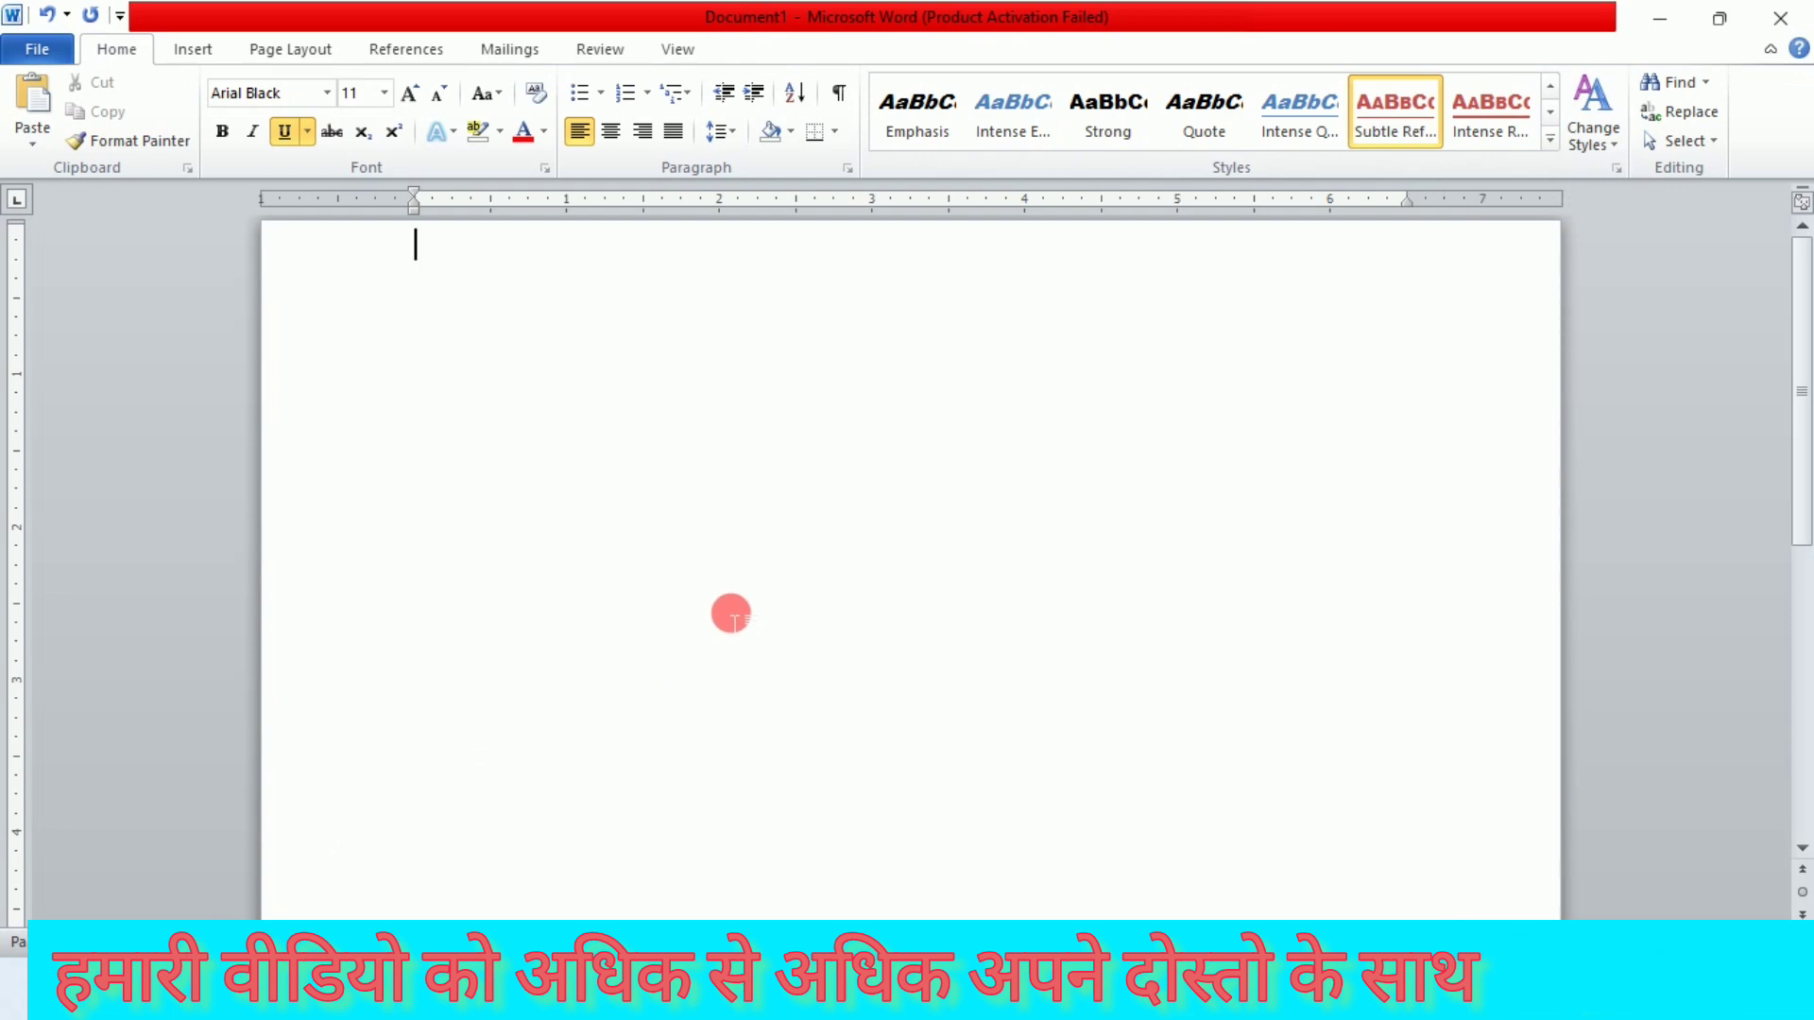
Step: Open Complete C programming.docx from the Desktop folder with Ctrl+O
key(ctrl+o)
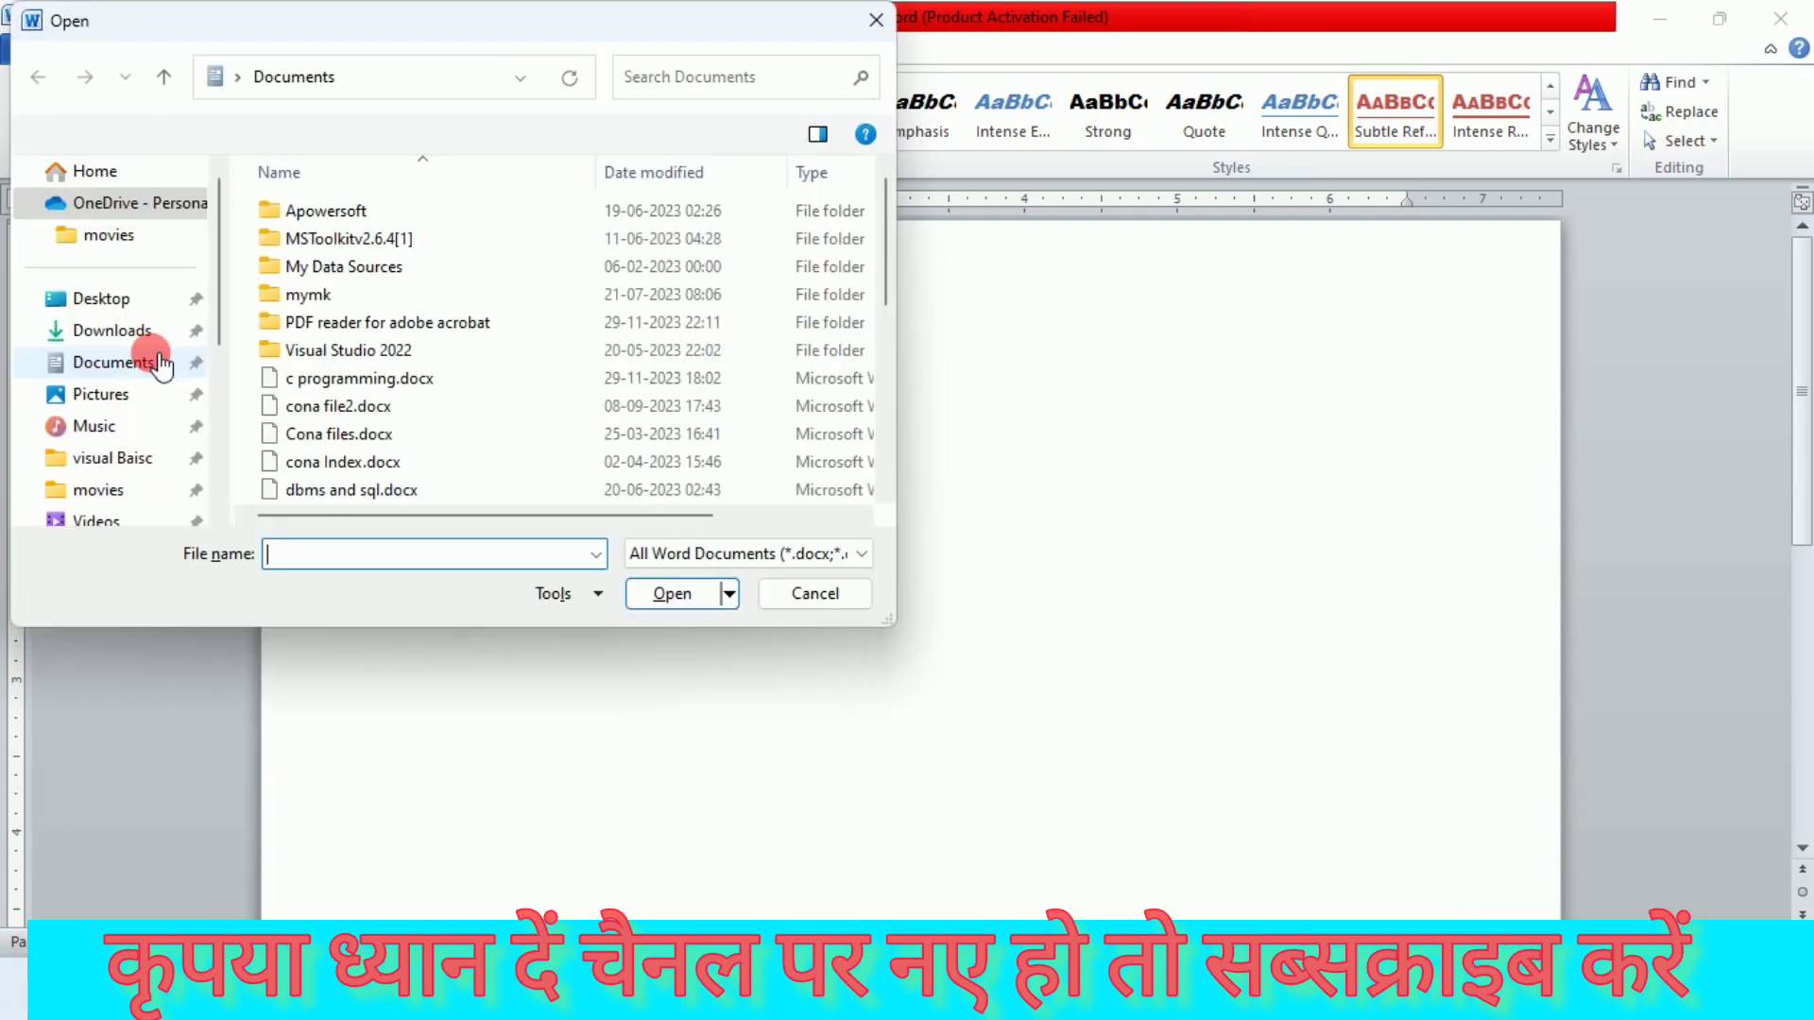
click(101, 267)
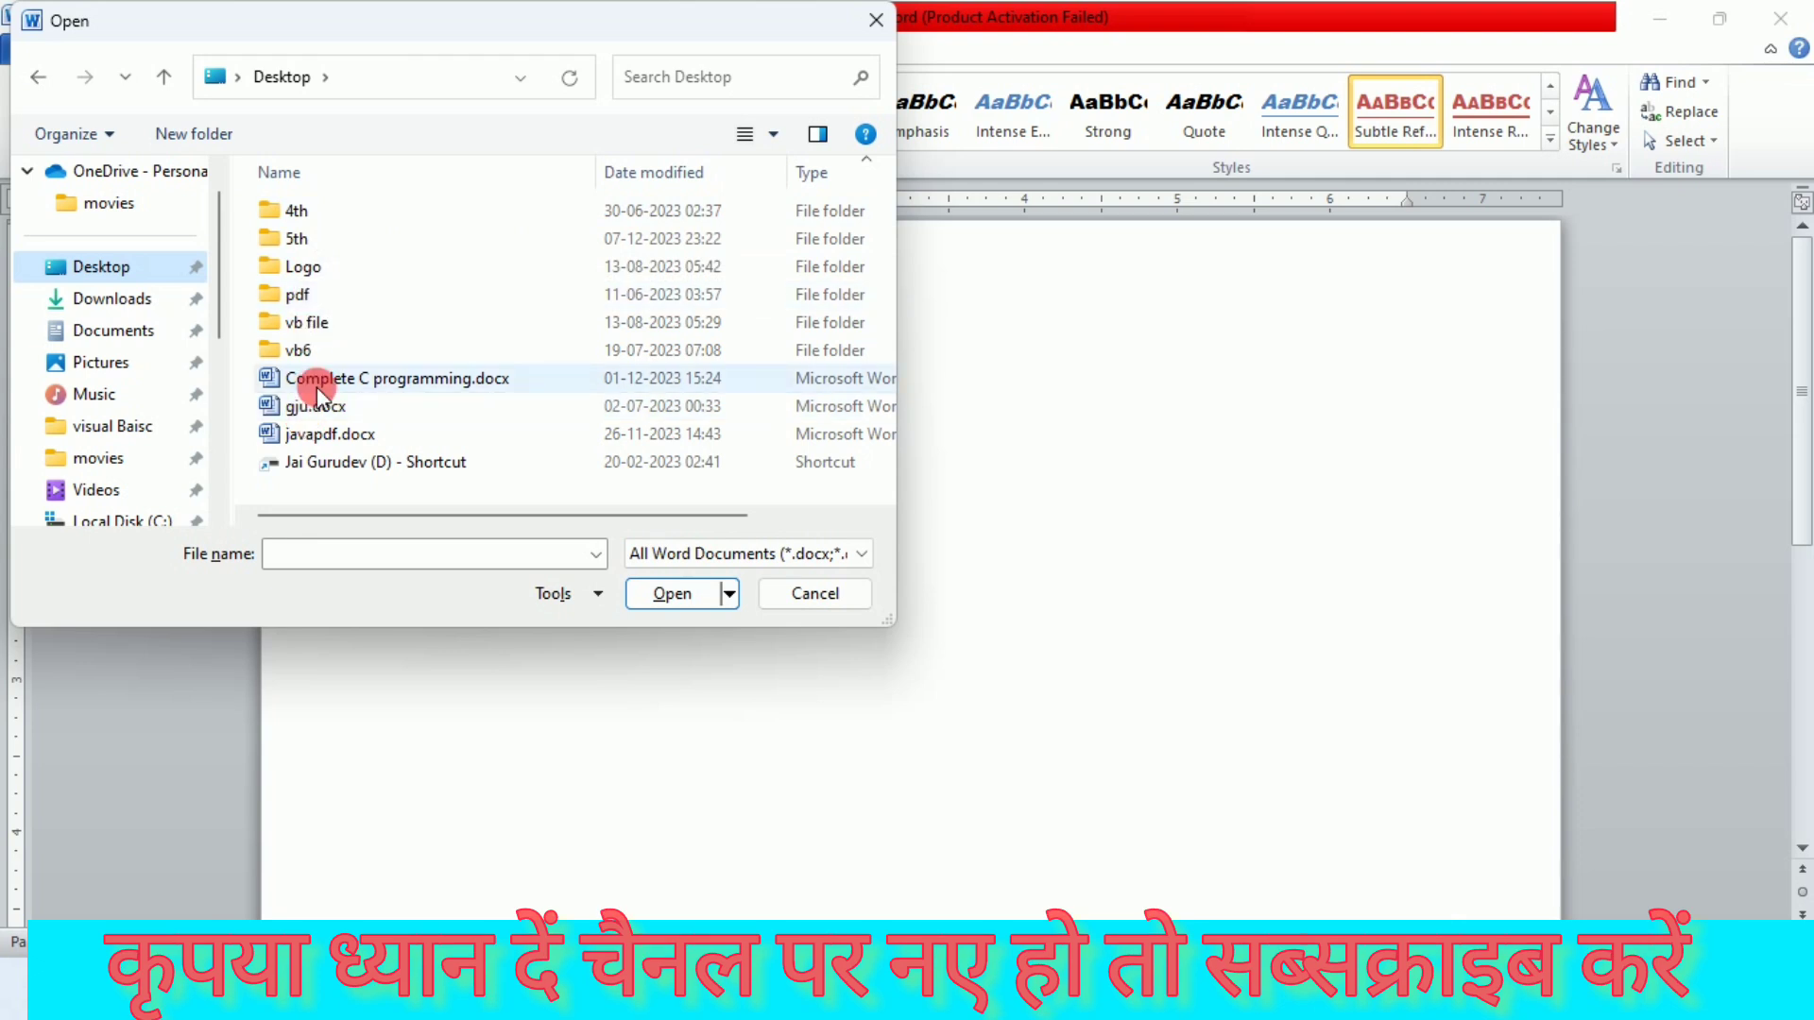
click(316, 388)
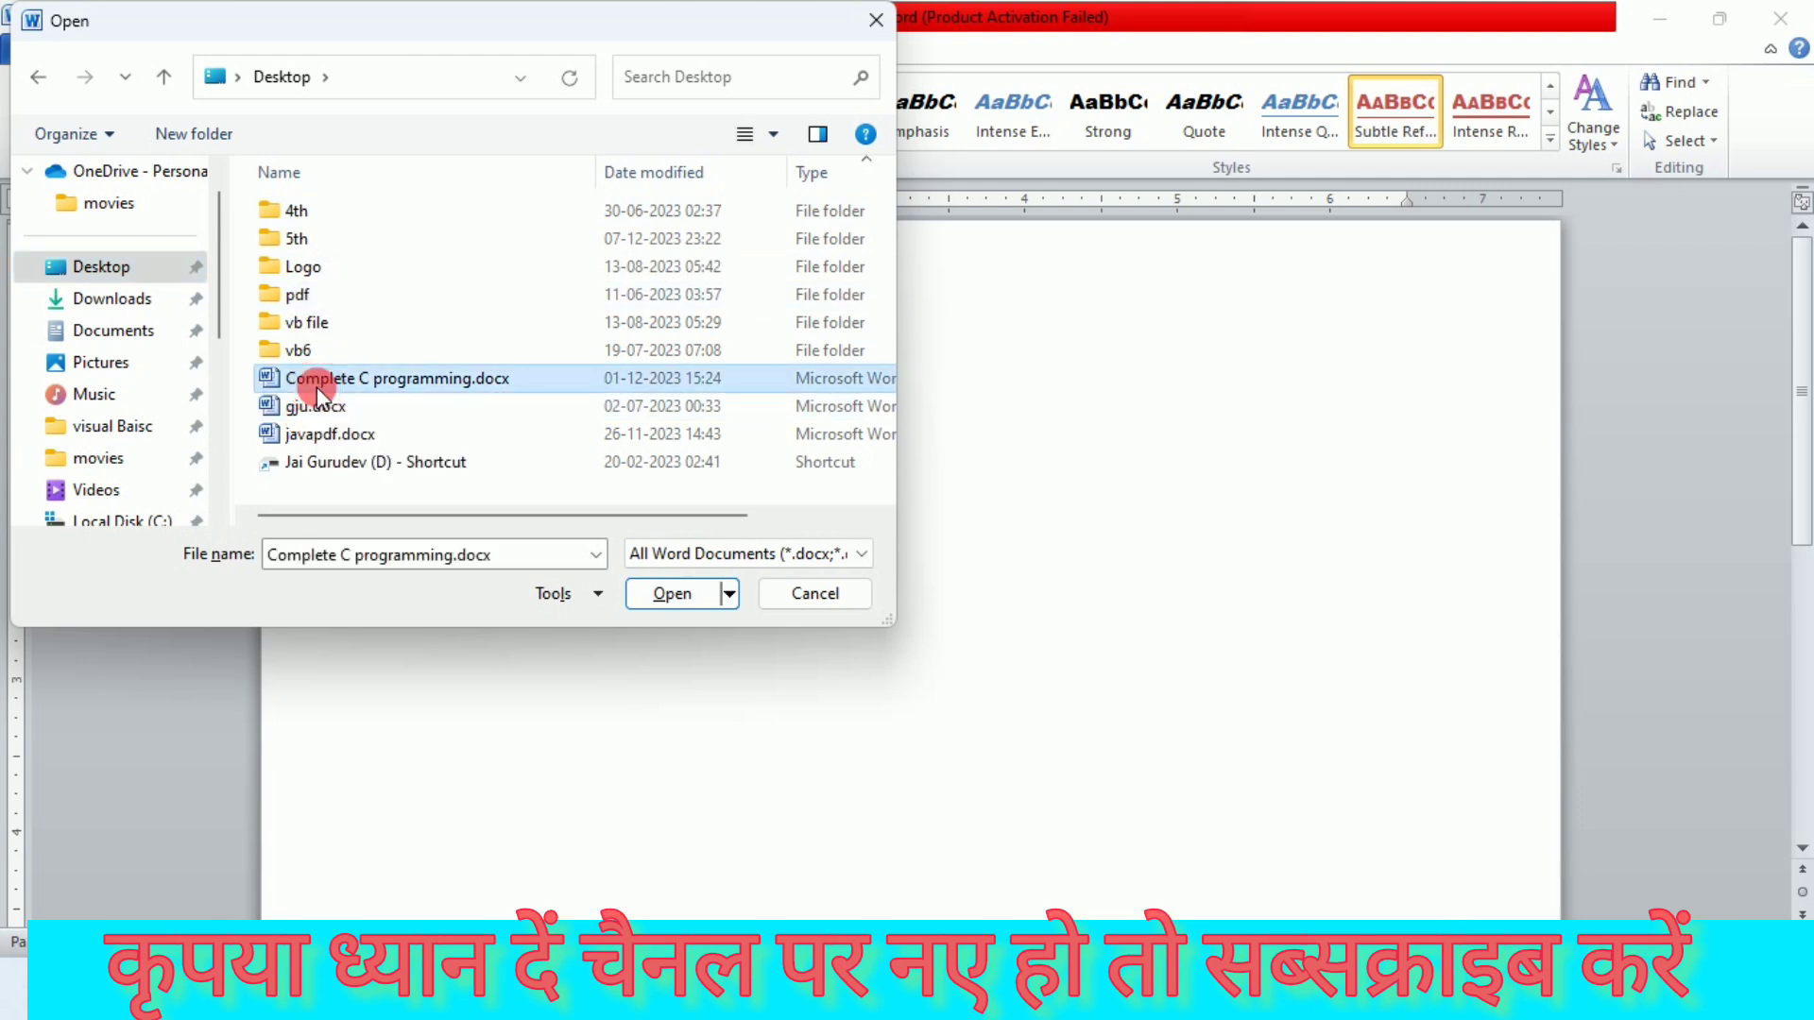
double_click(315, 387)
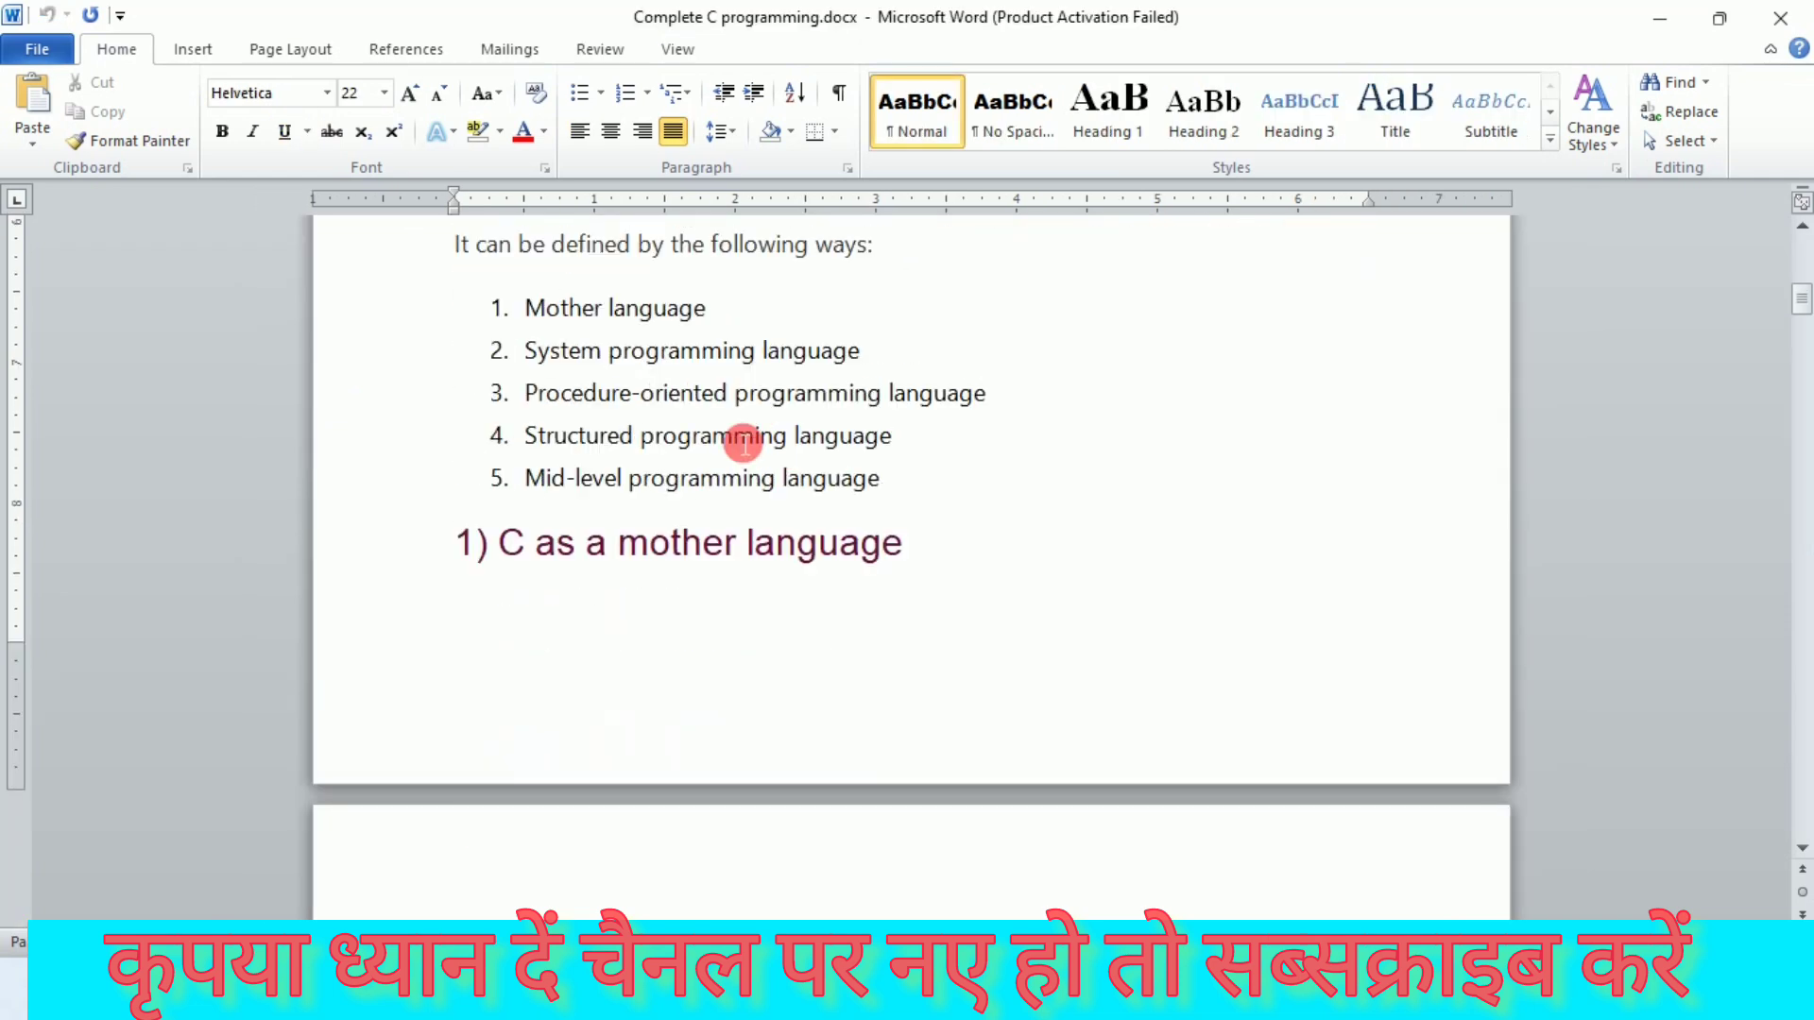
Step: Color the line 'C language is considered as the mother language of all the modern programming' red
scroll(745, 444, down, 6)
scroll(744, 444, down, 3)
scroll(744, 444, up, 3)
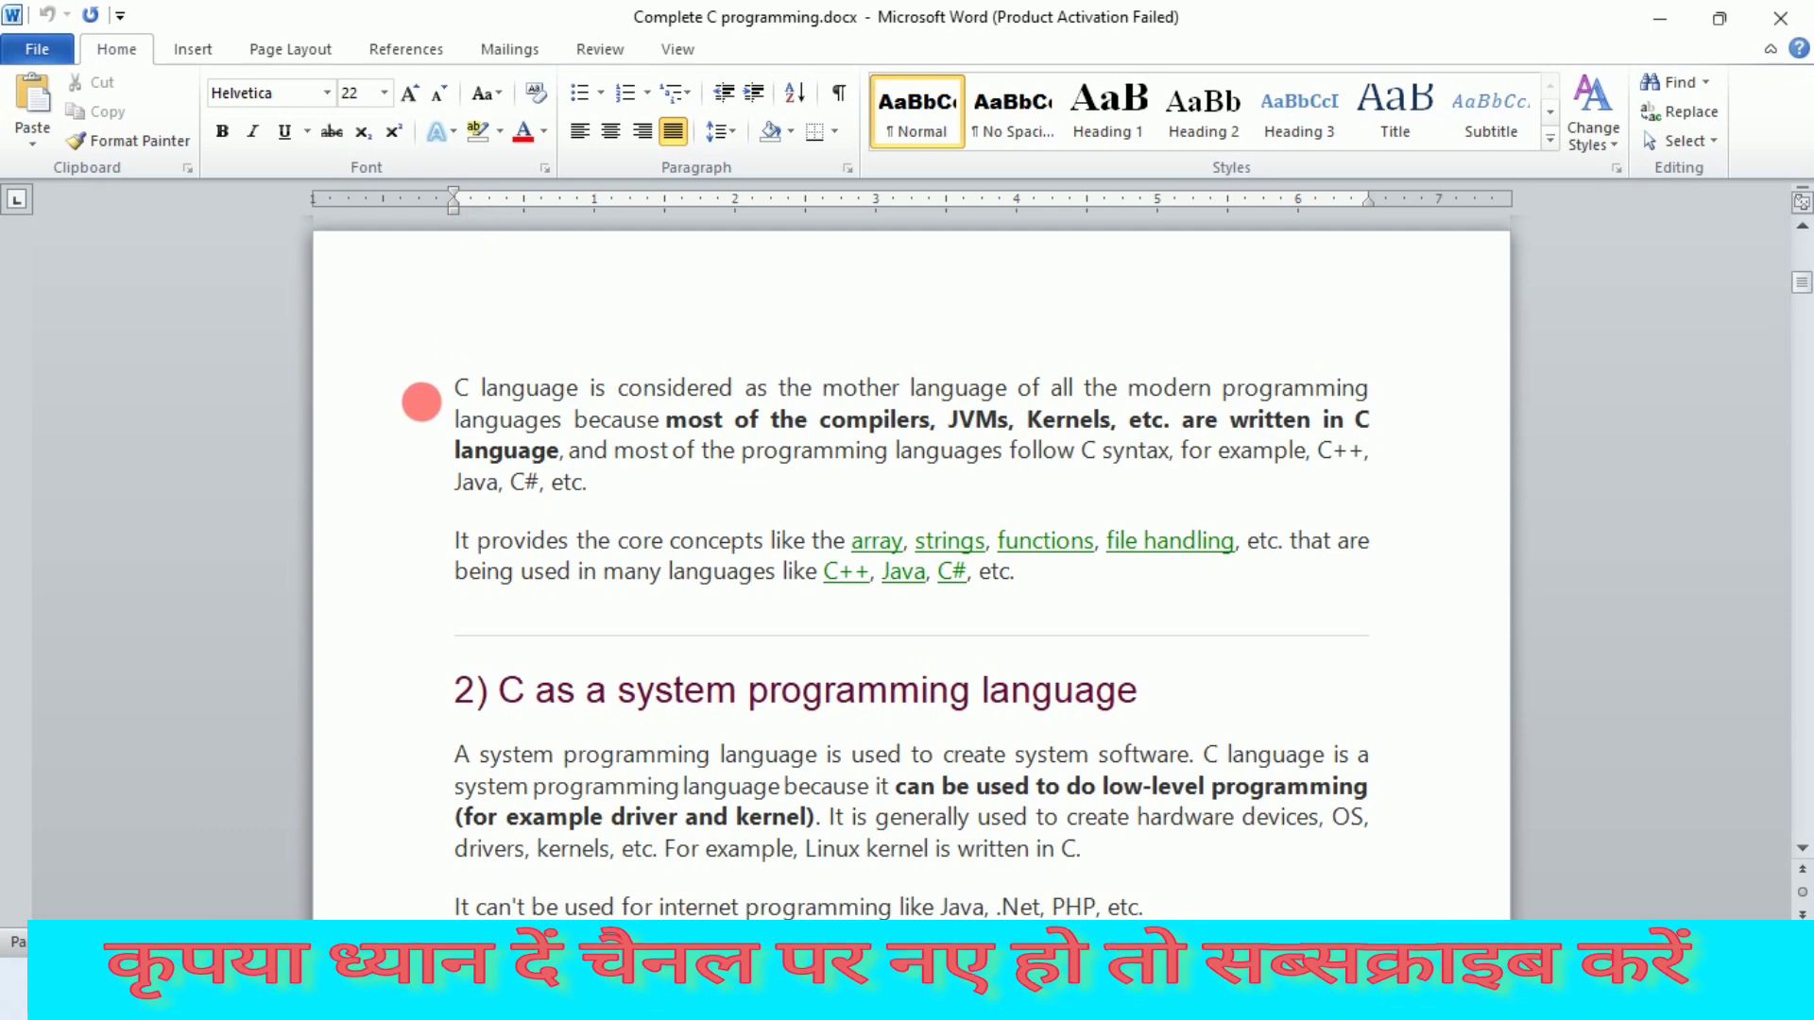
mouse_move(455, 387)
mouse_down()
mouse_move(612, 422)
mouse_move(599, 365)
mouse_up()
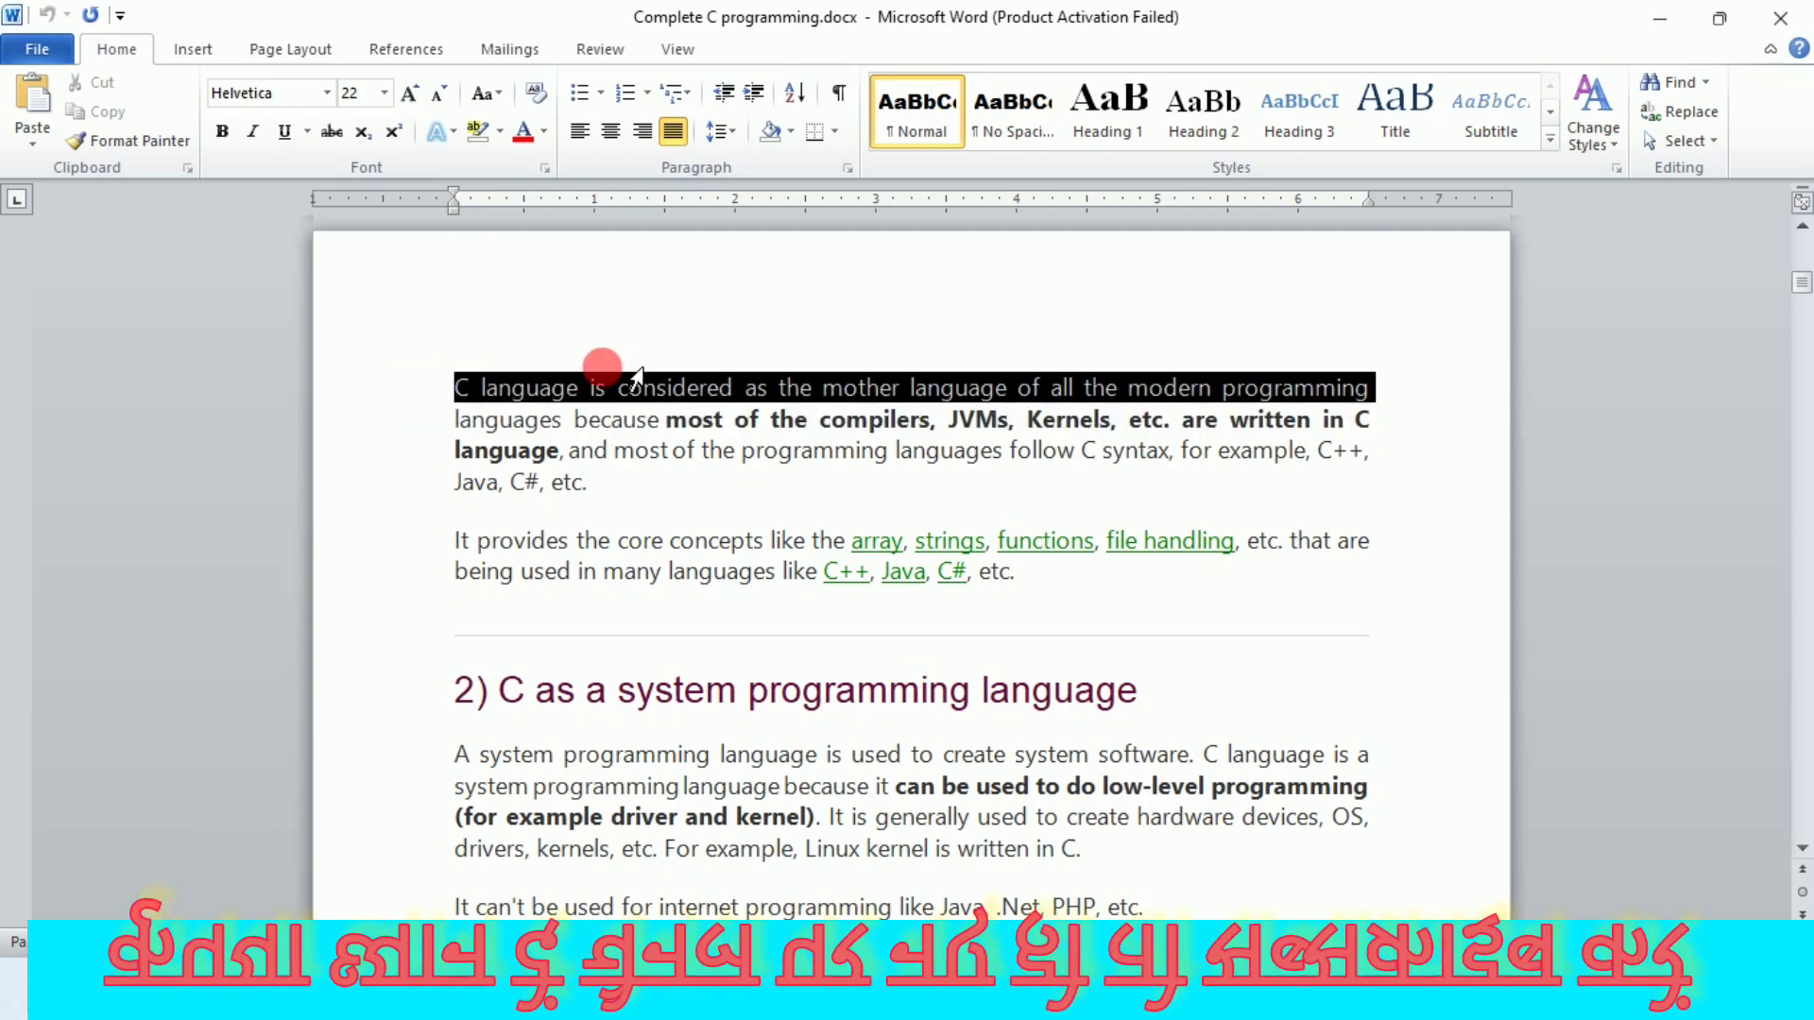
click(526, 133)
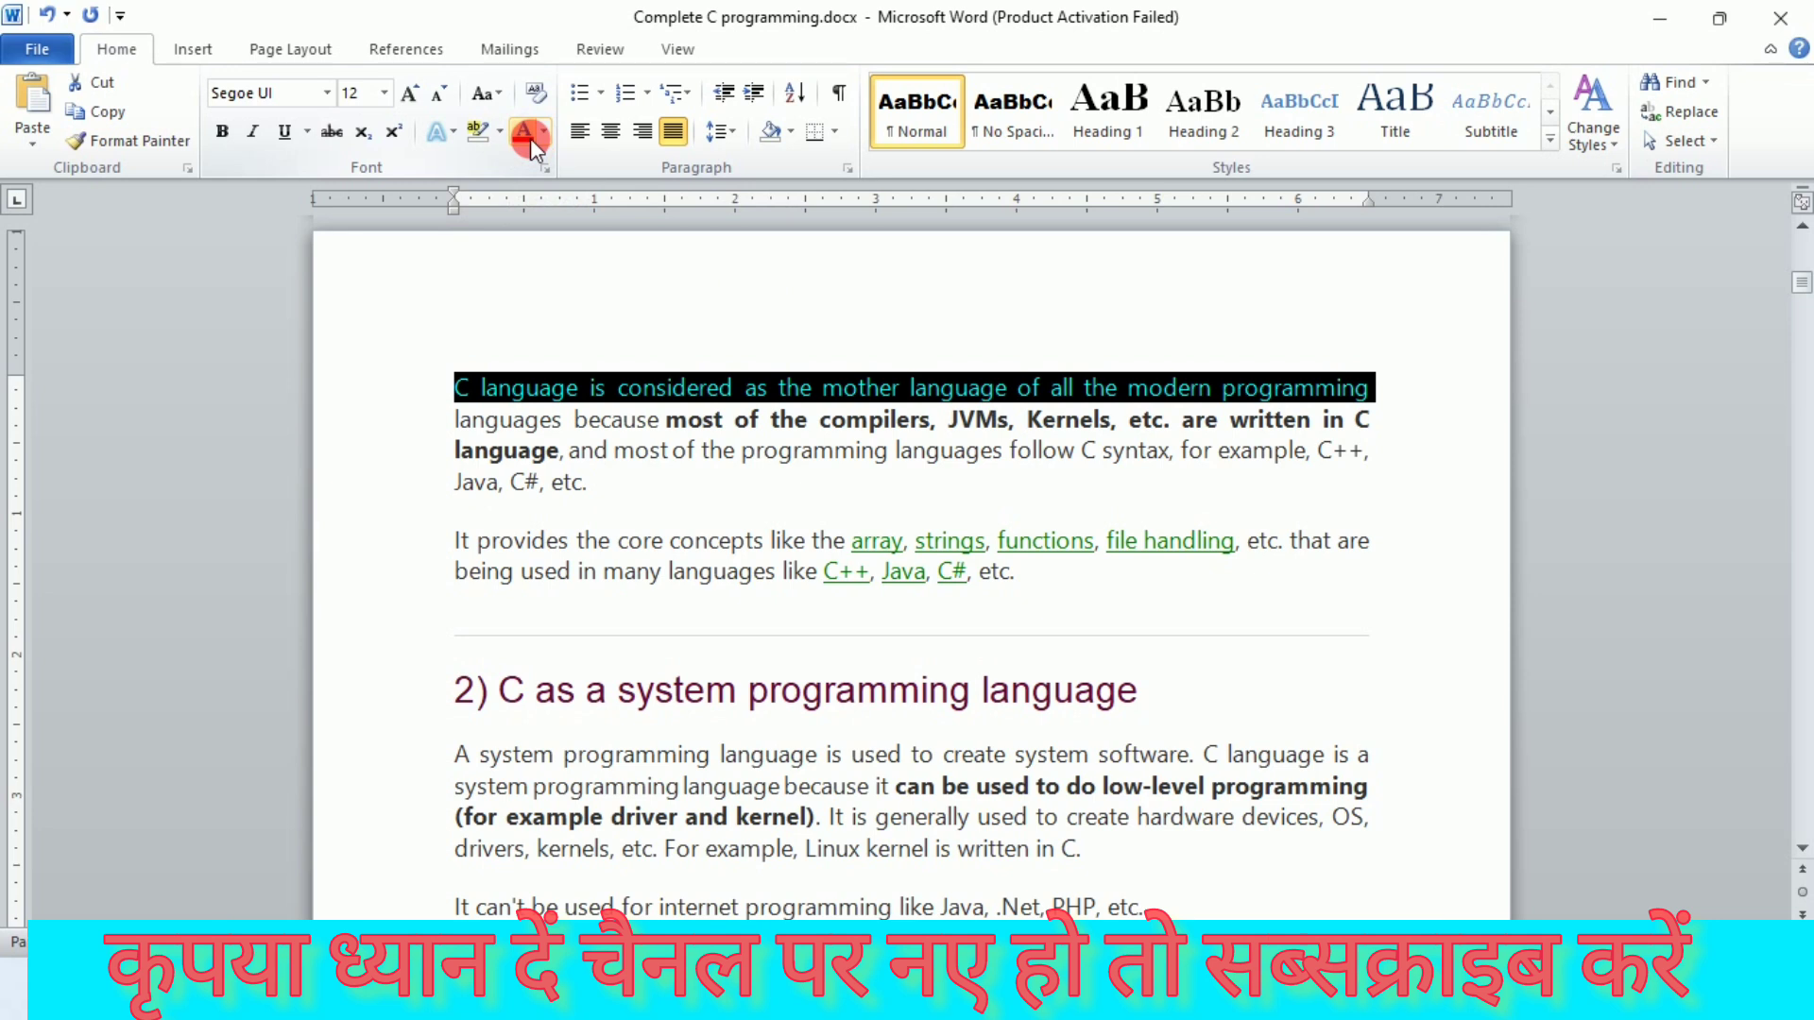
click(648, 510)
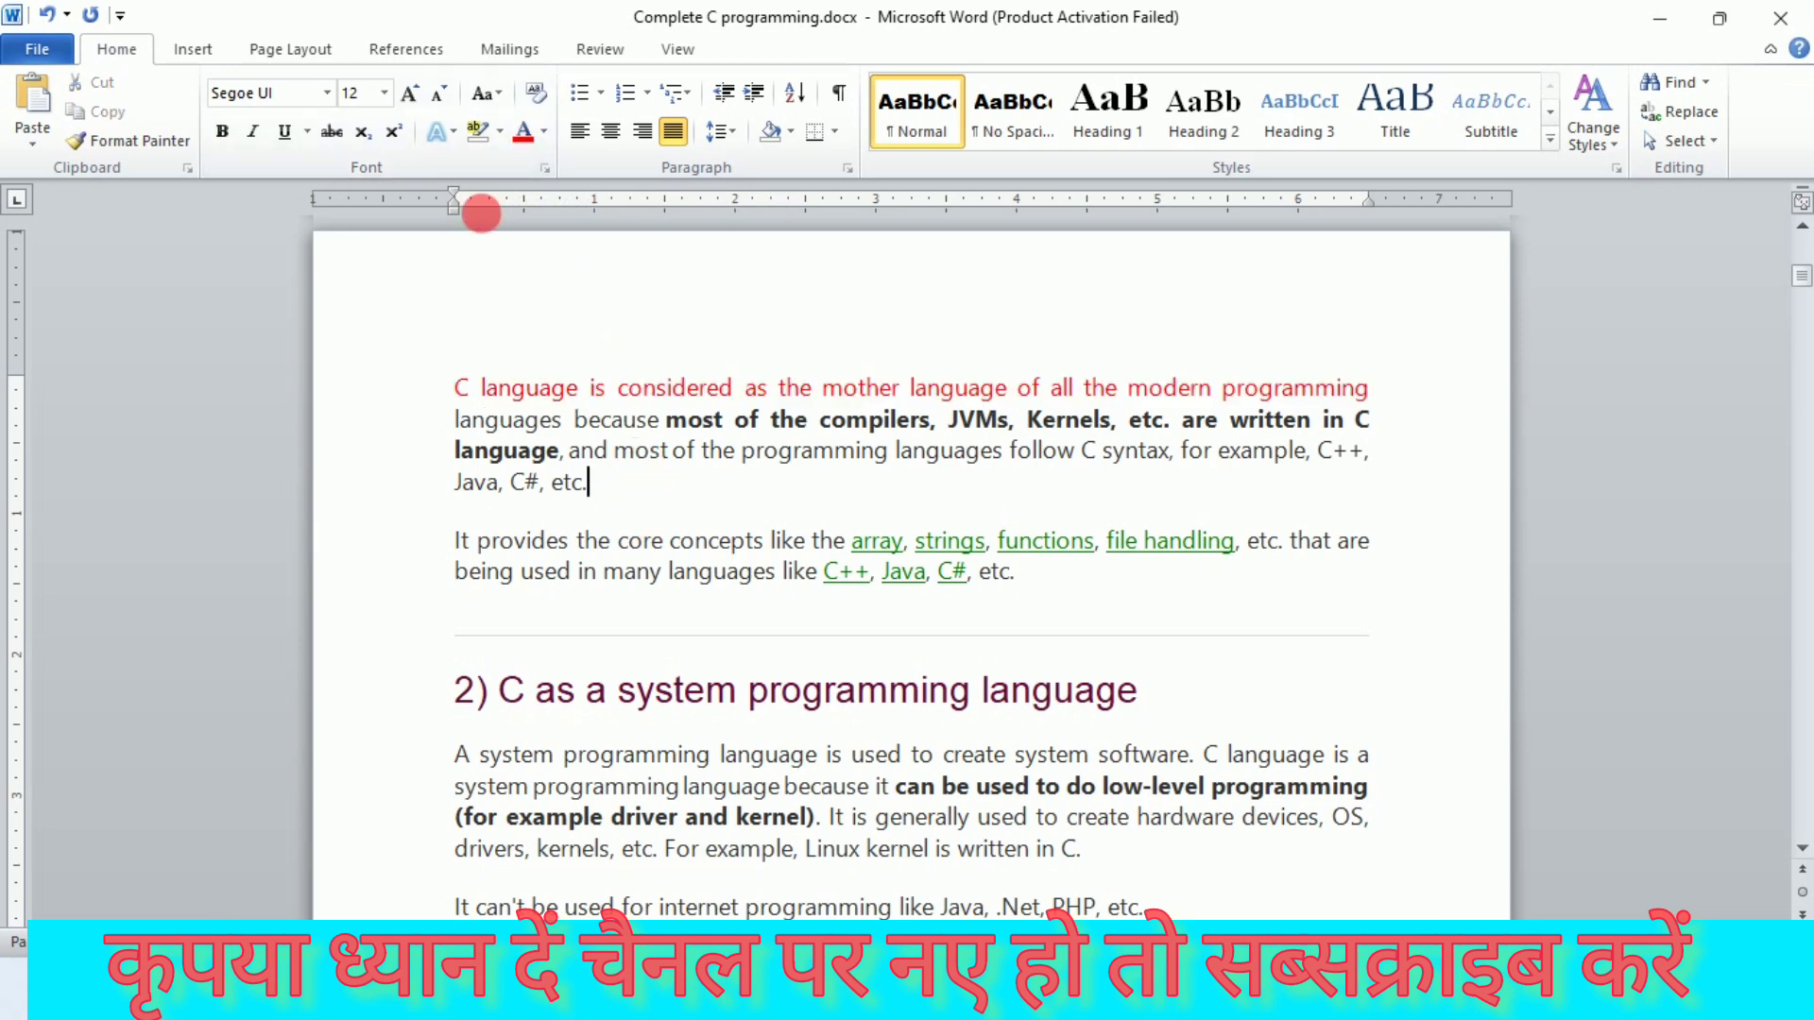
click(257, 135)
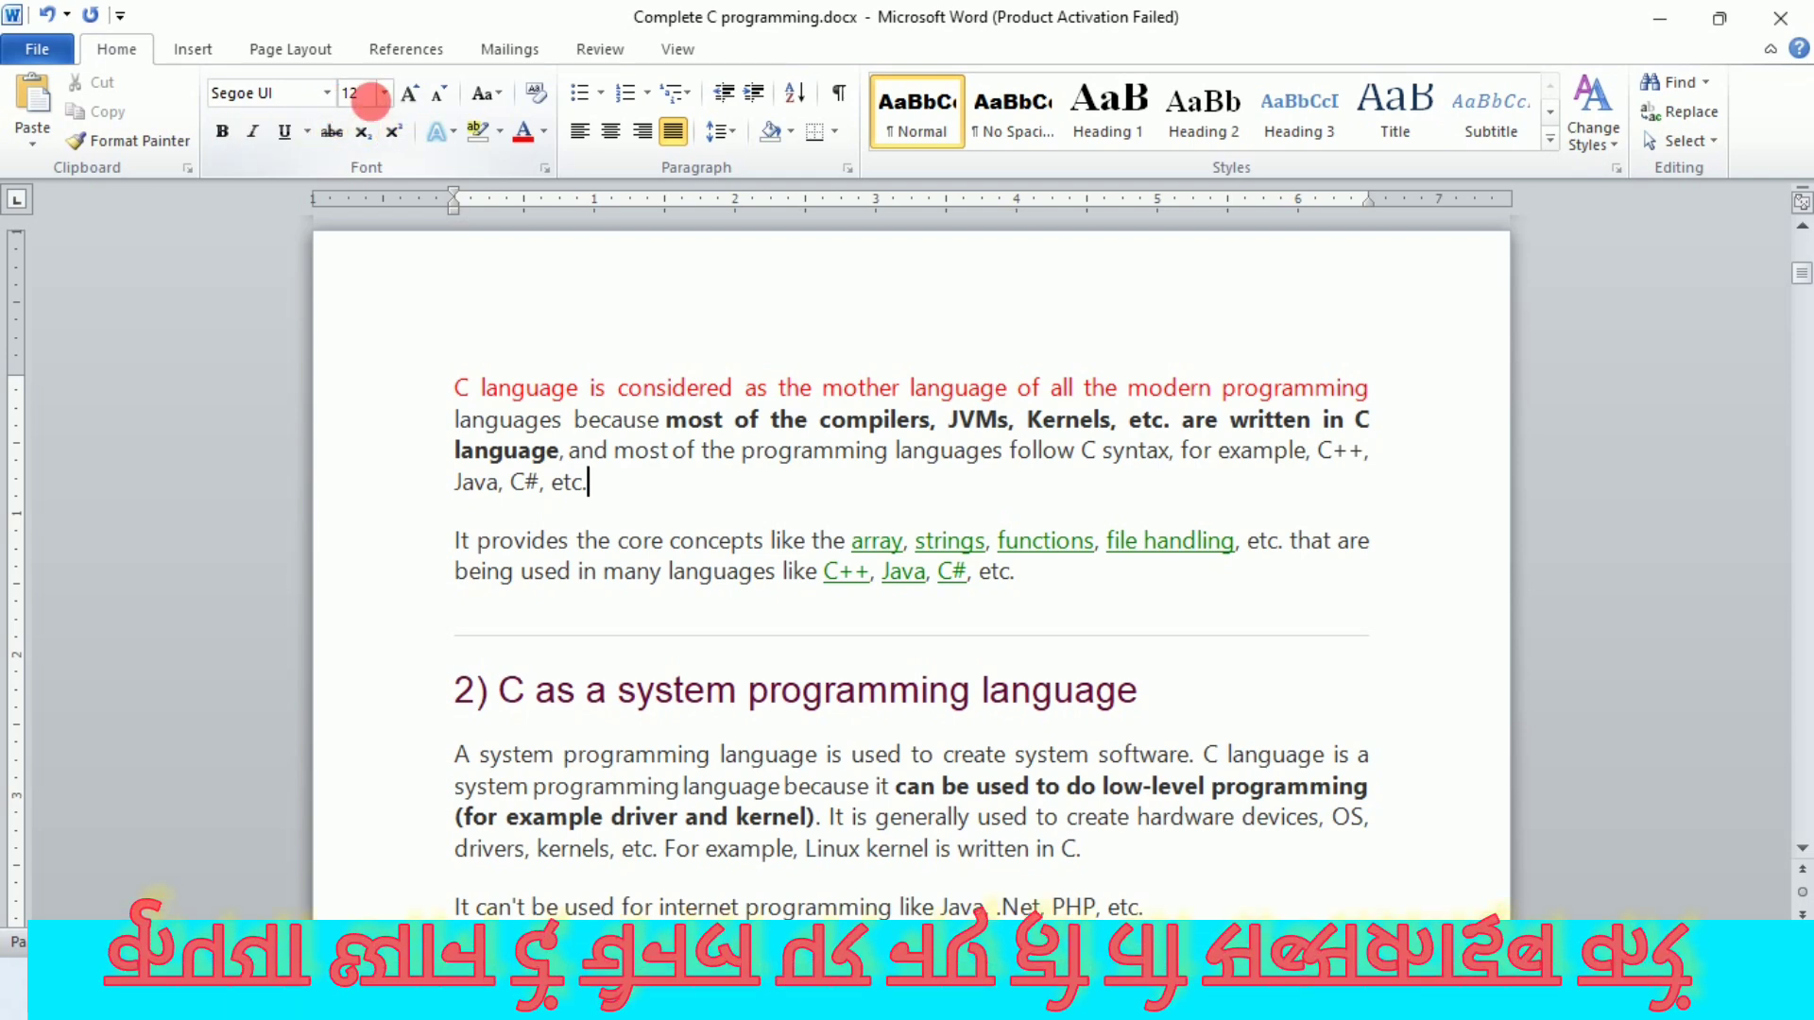
click(409, 93)
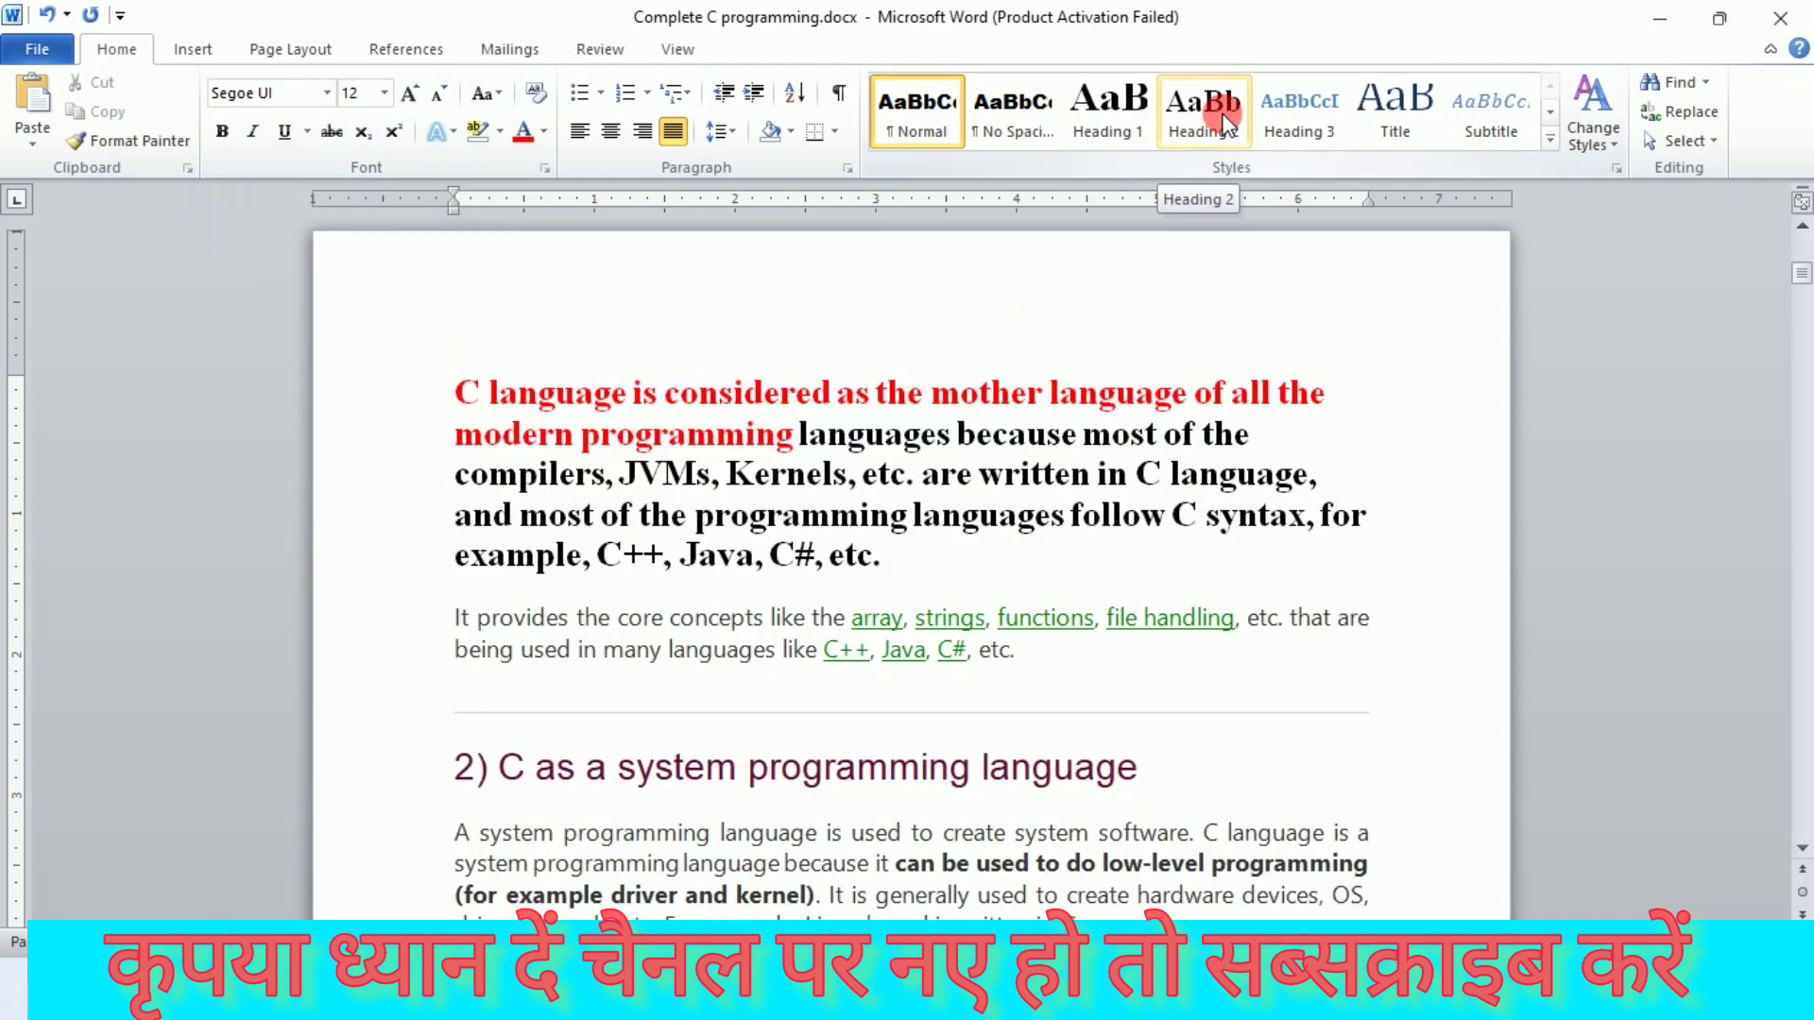
Step: Select section 3's three body paragraphs, try No Spacing, then set them to Normal
scroll(1002, 397, down, 7)
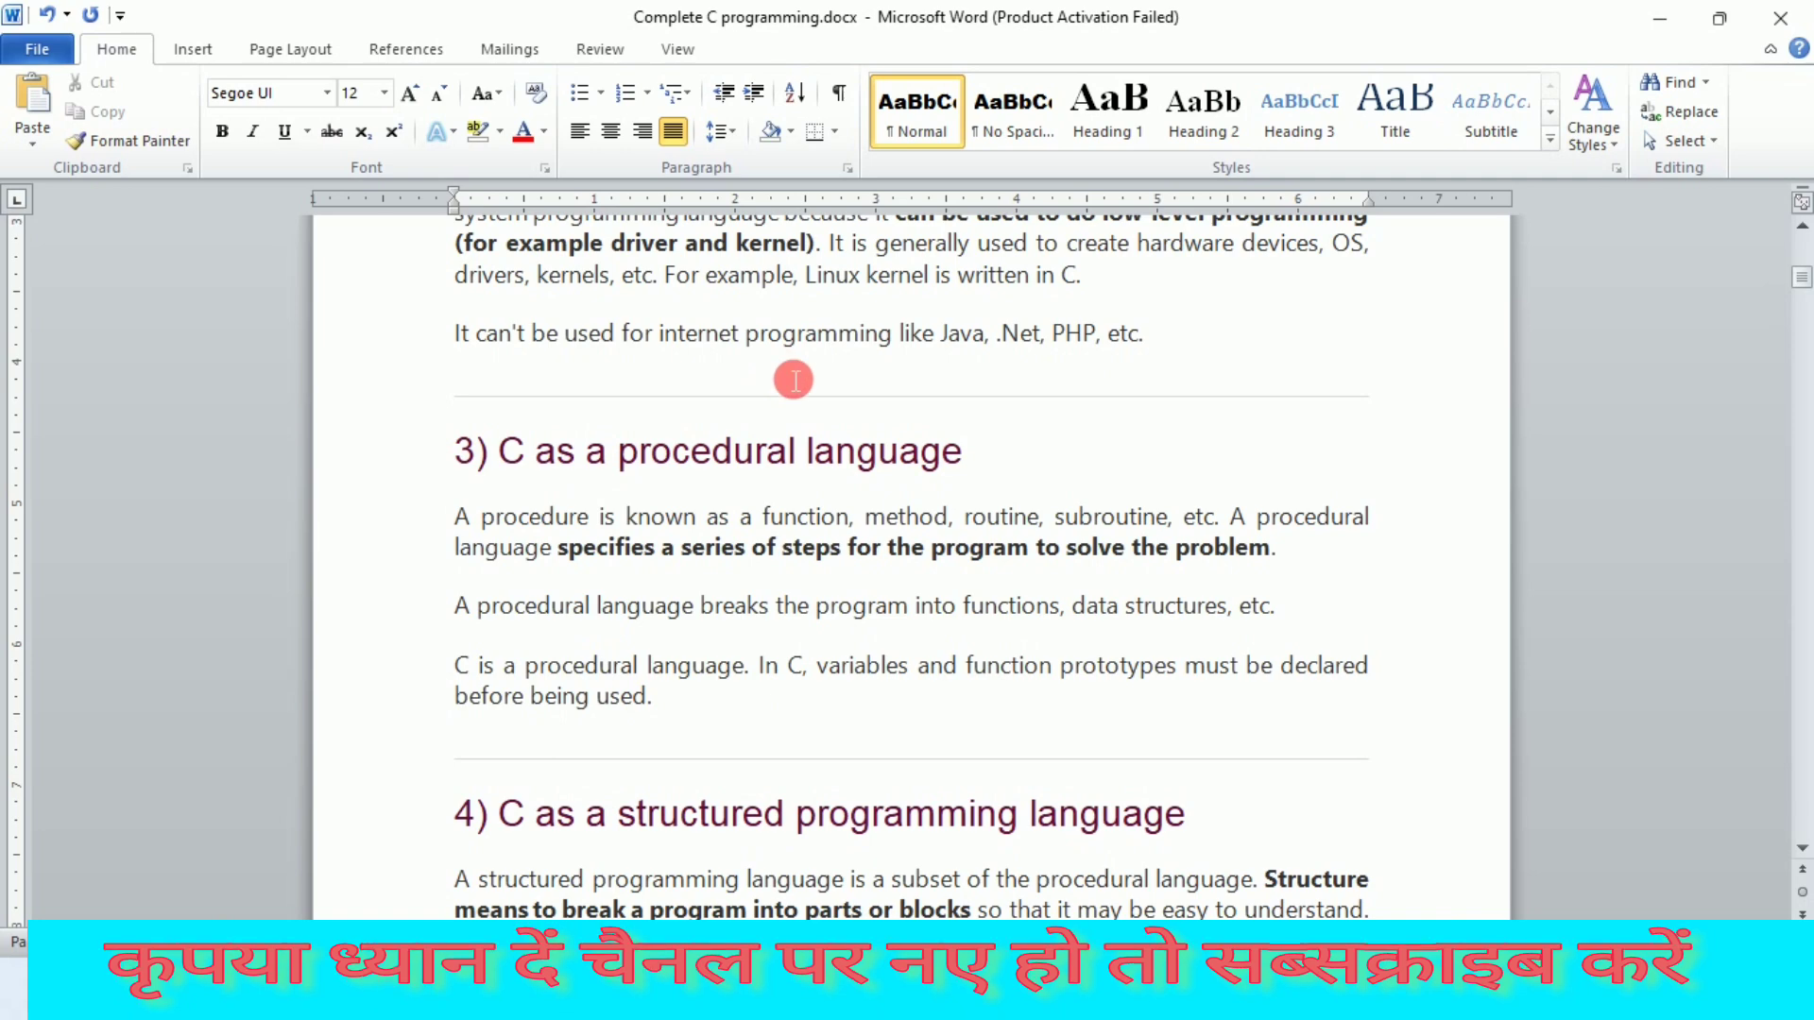
scroll(794, 379, down, 3)
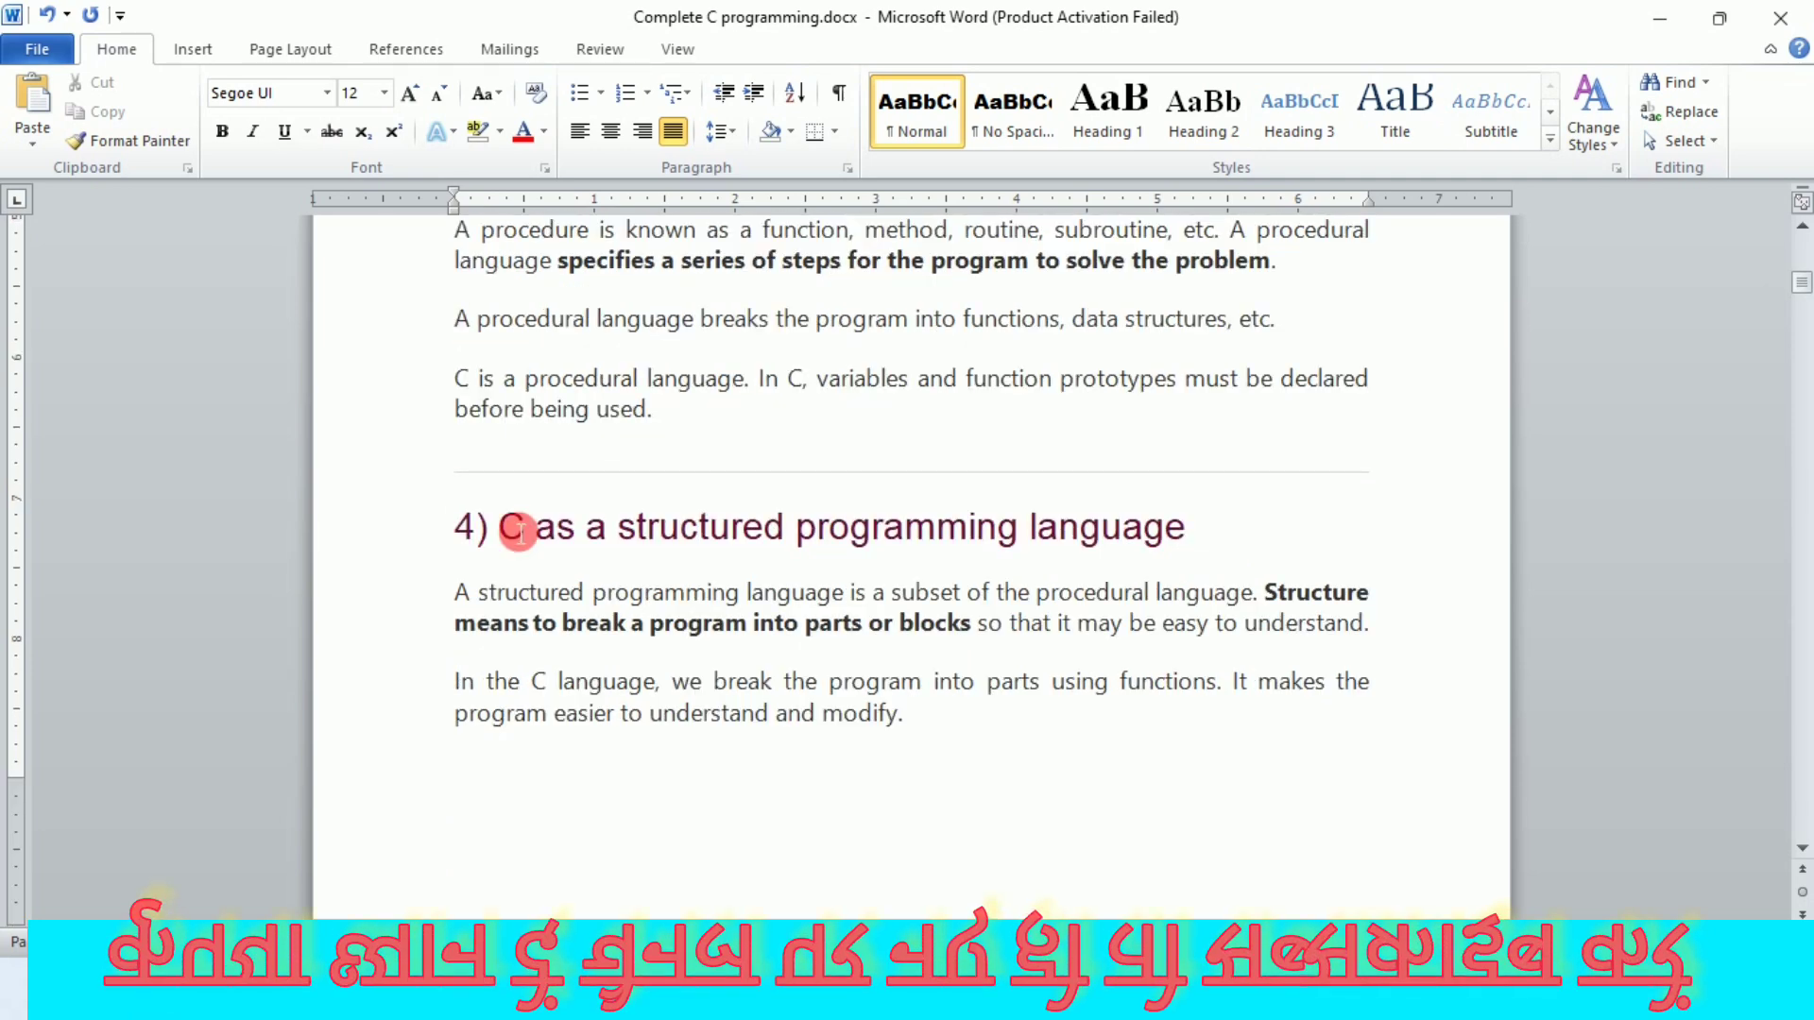
drag(417, 298, 425, 407)
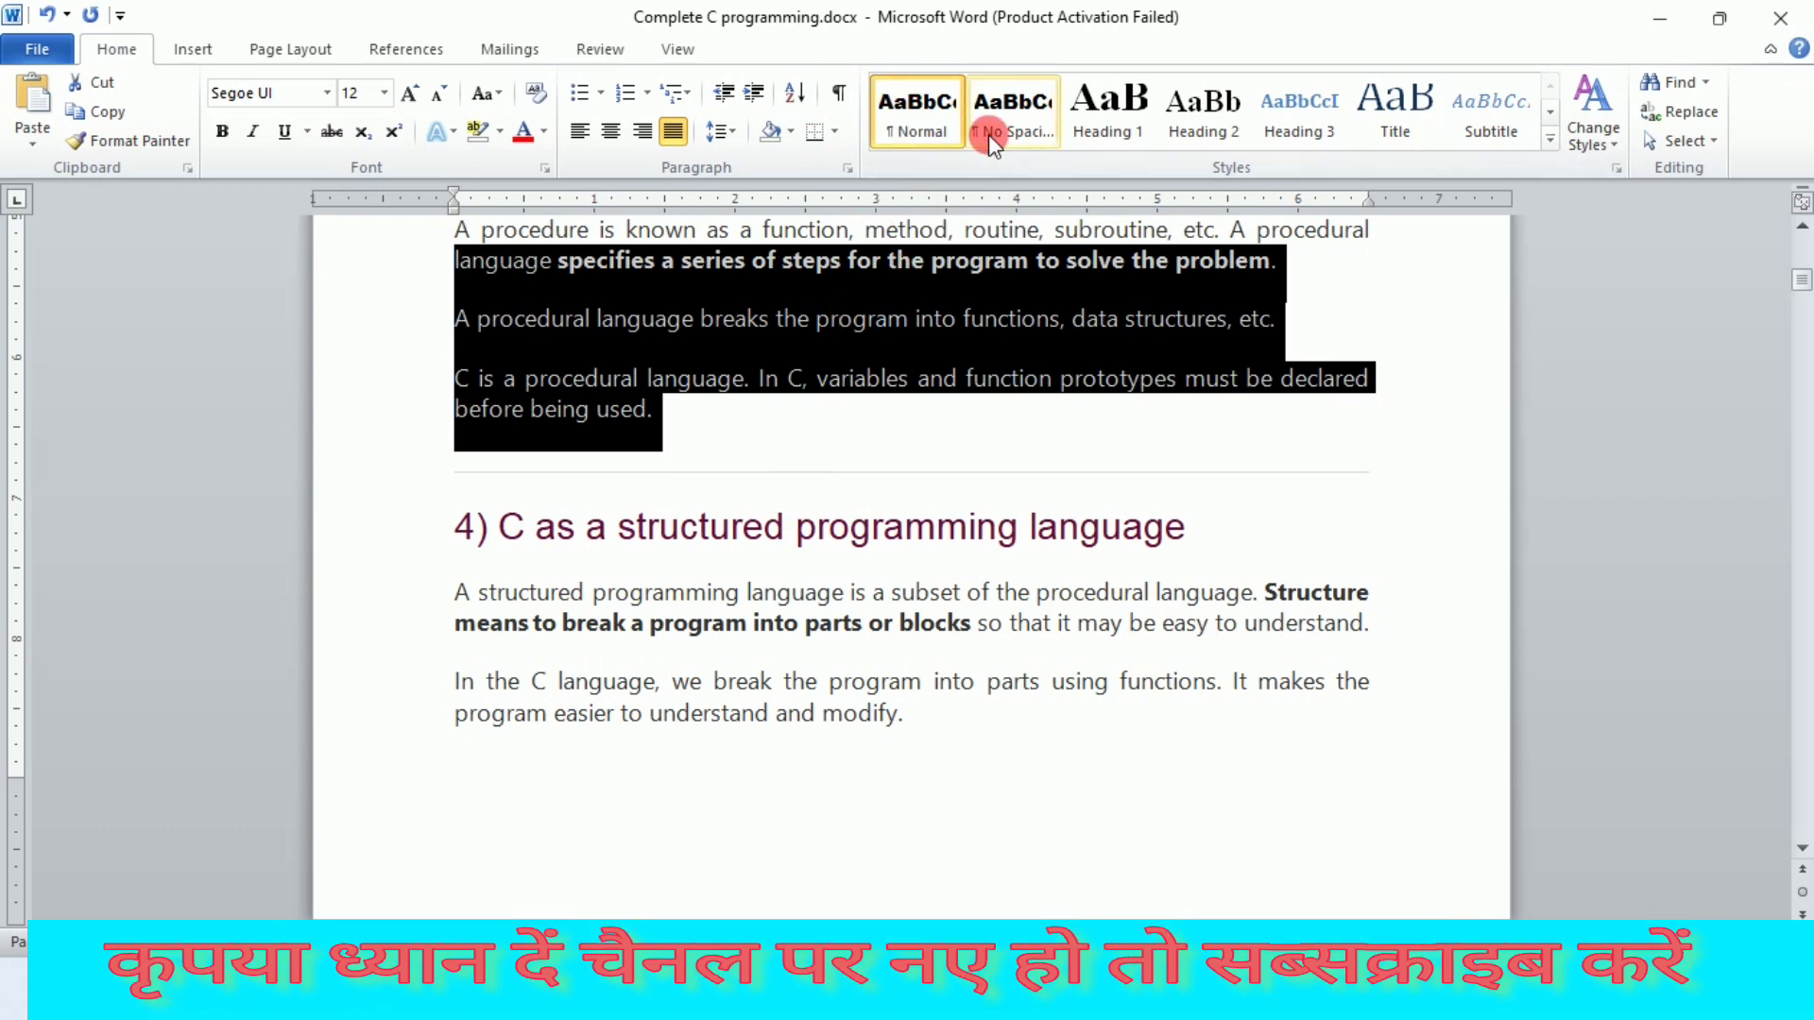
click(1047, 117)
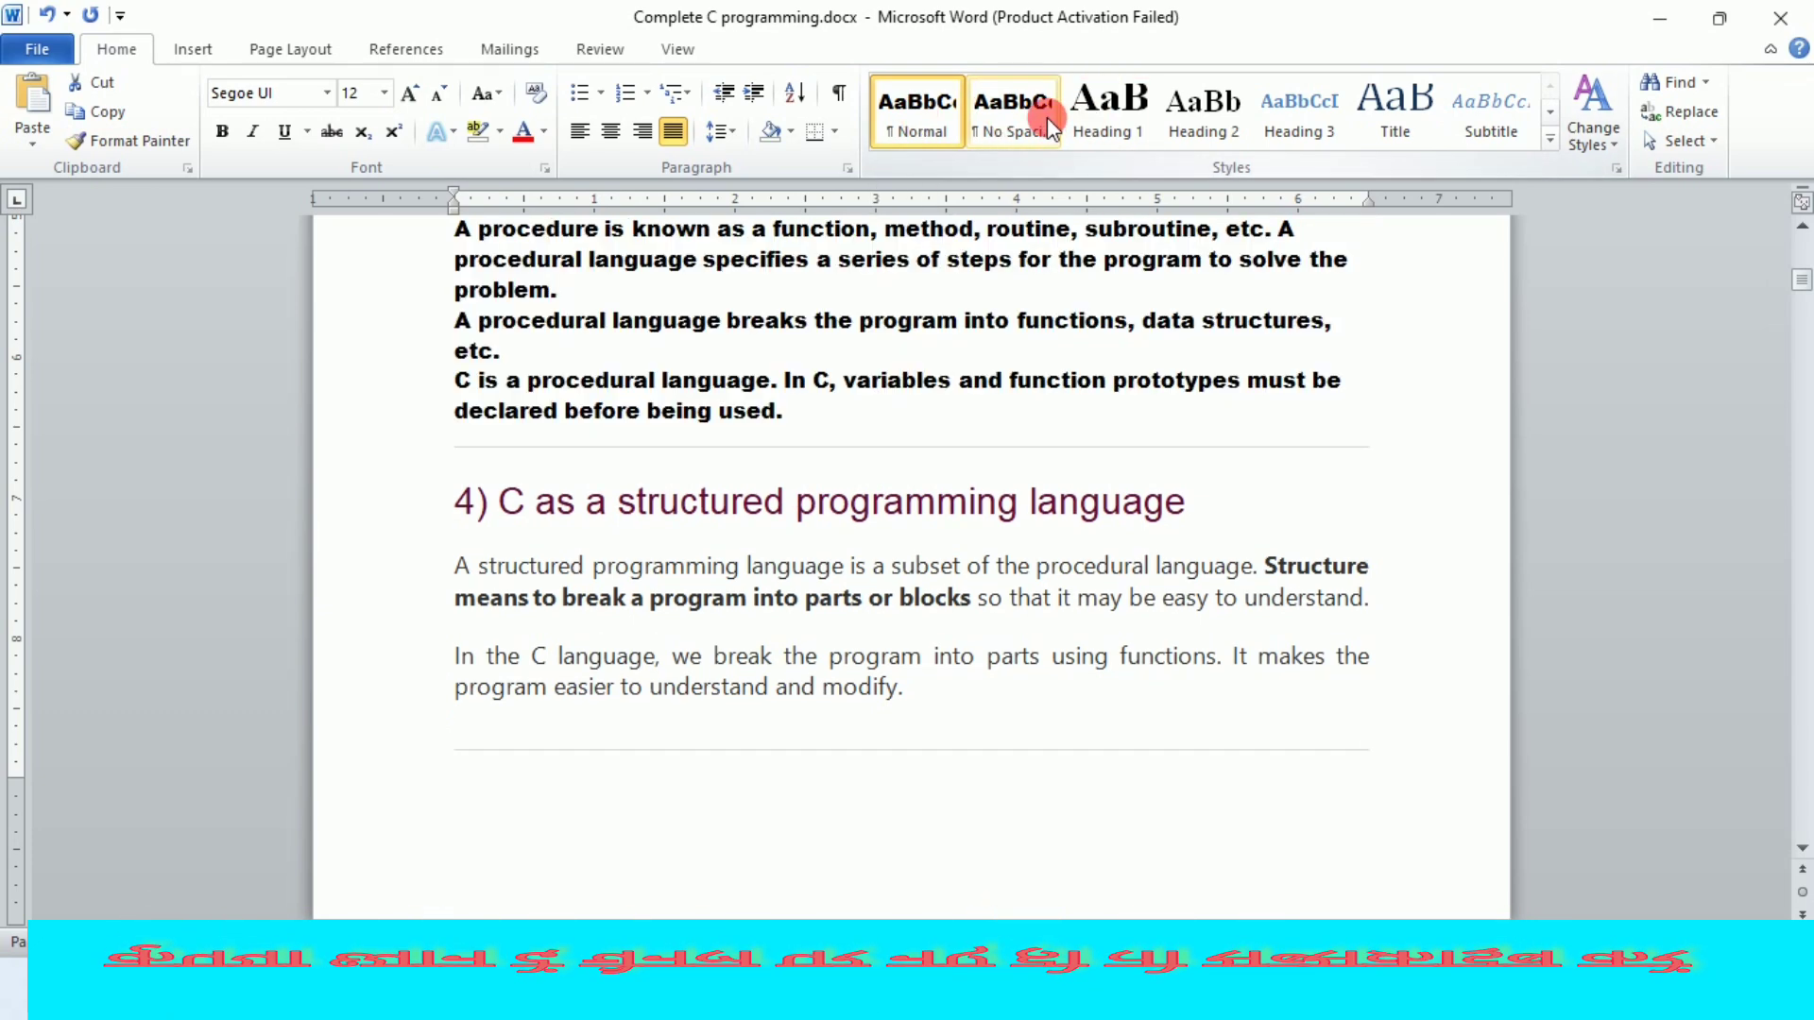
click(905, 115)
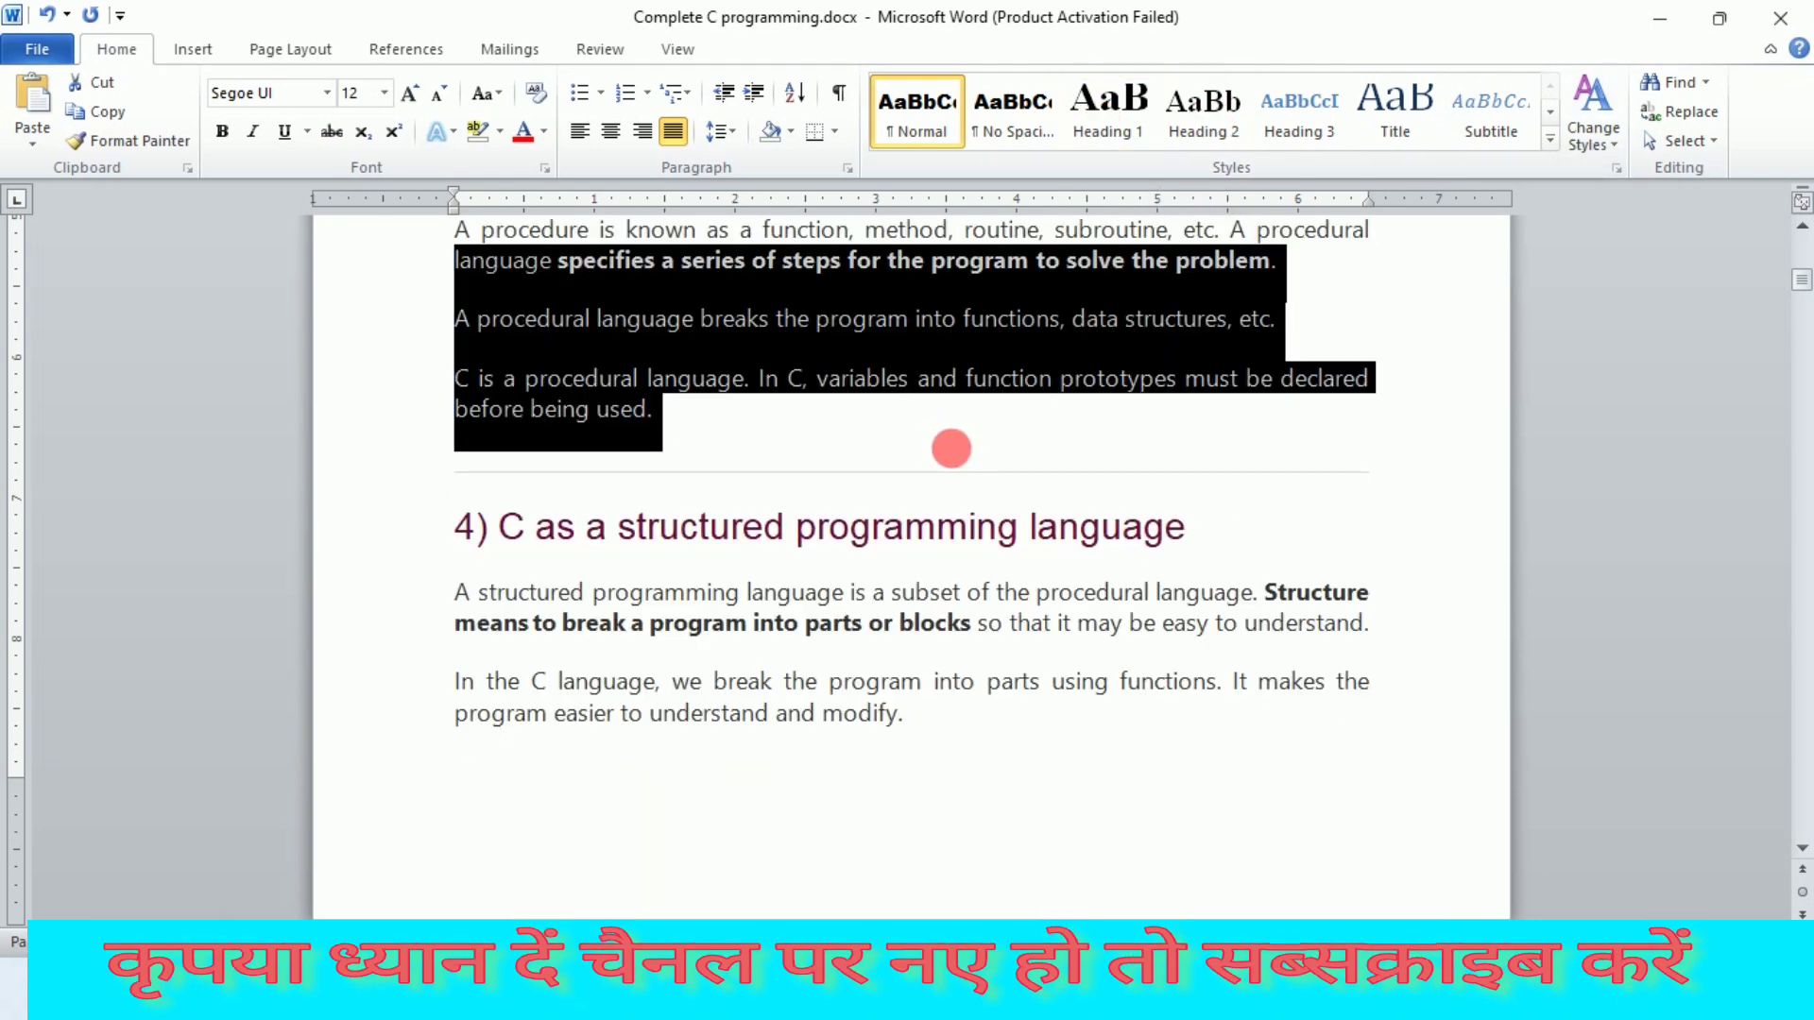
Step: Make the line about breaking programs into functions a Heading 1
click(952, 452)
click(405, 320)
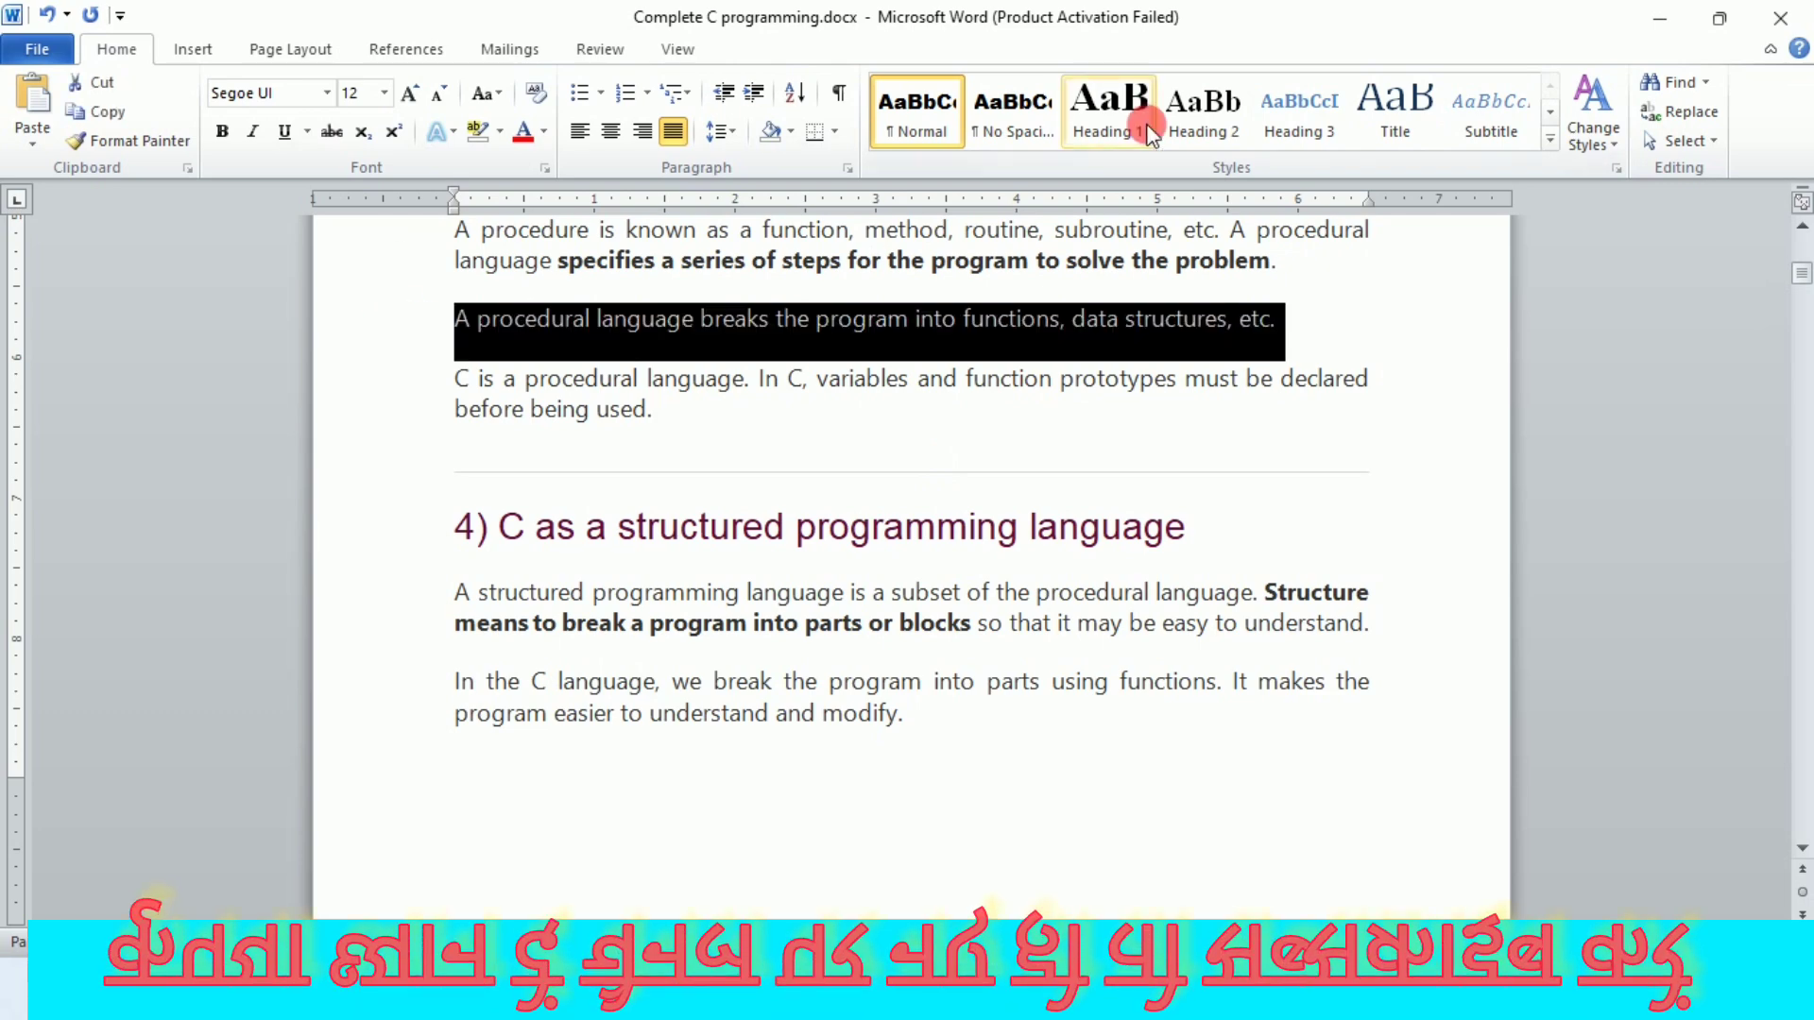
click(1118, 132)
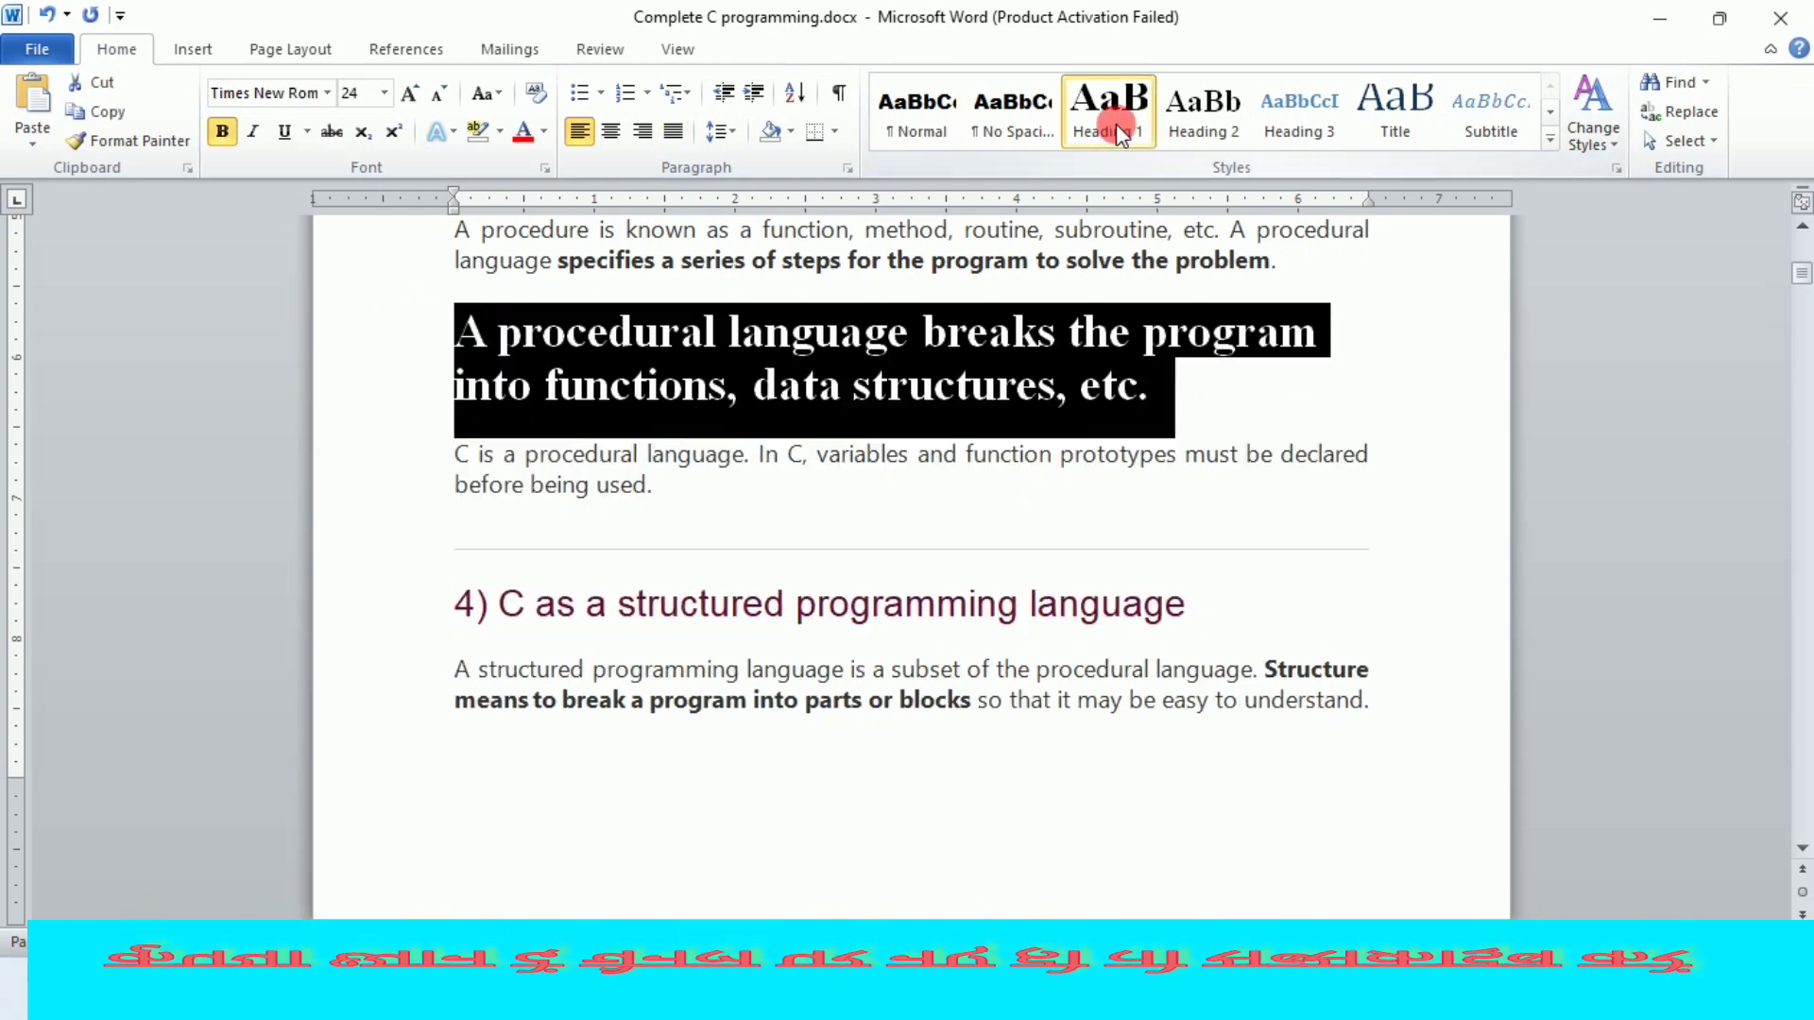
click(1103, 597)
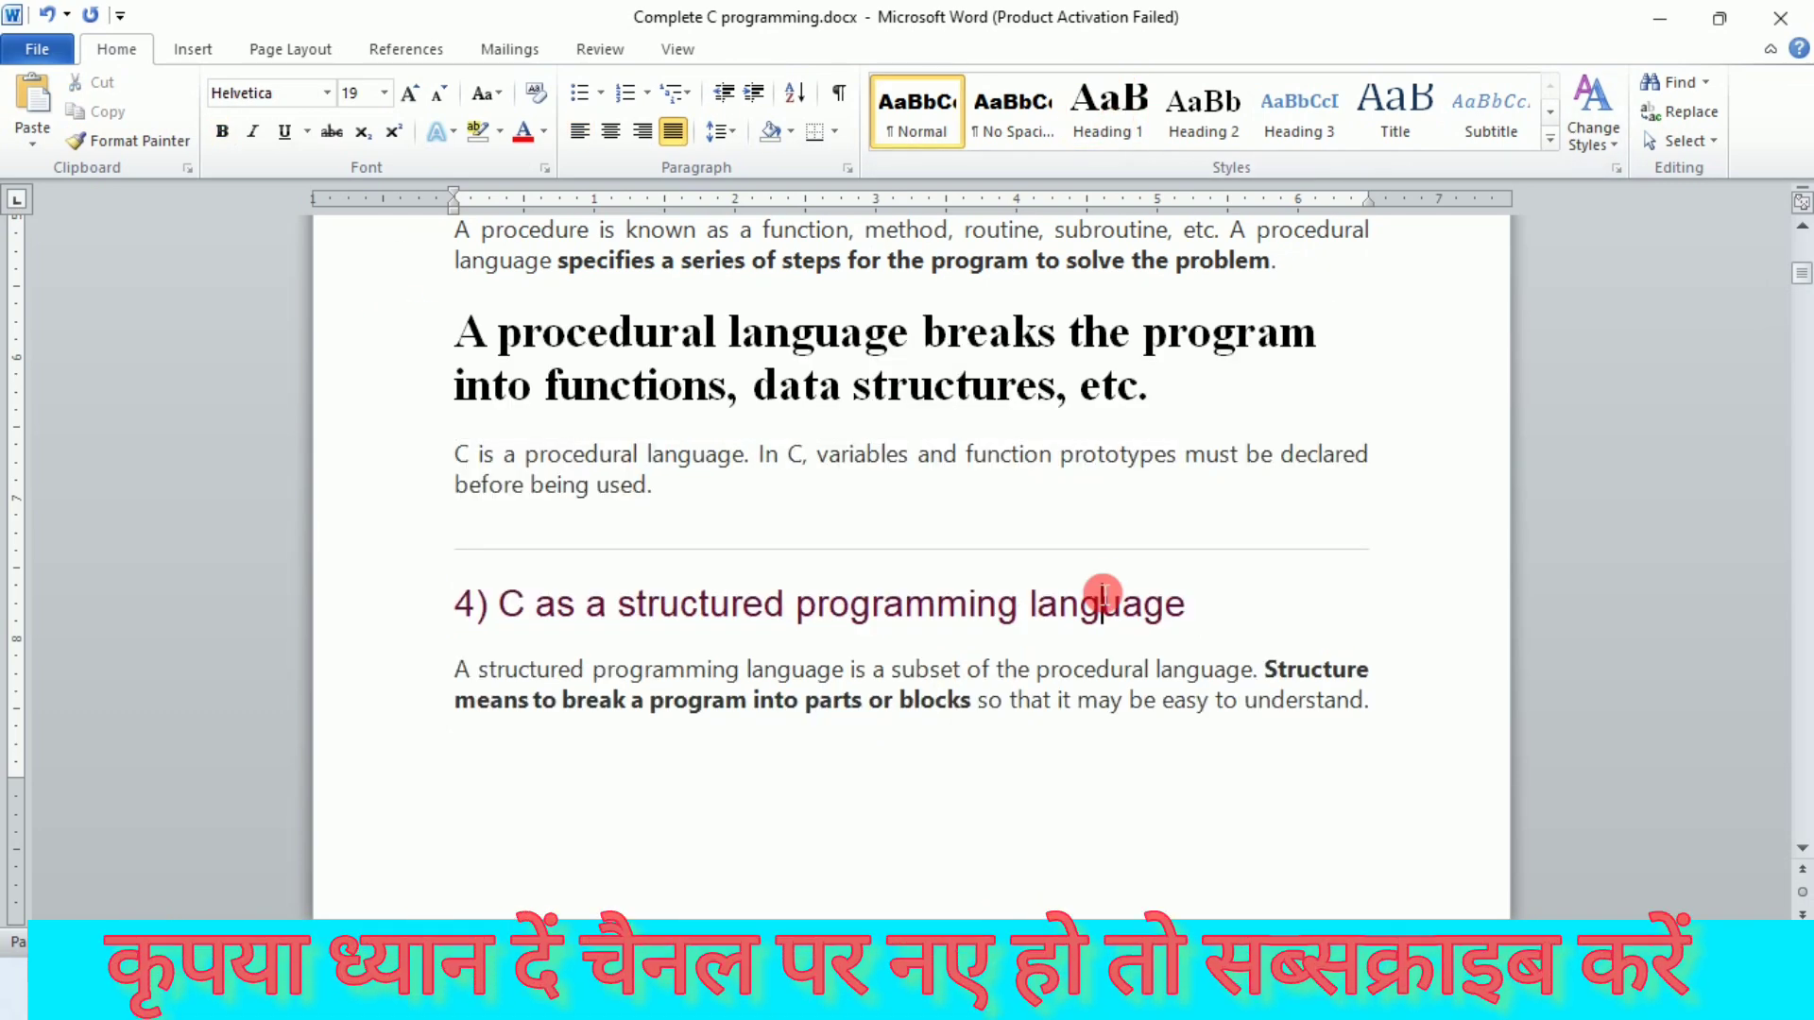
Step: Apply Heading 2 to both lines of the following procedural paragraph
click(398, 464)
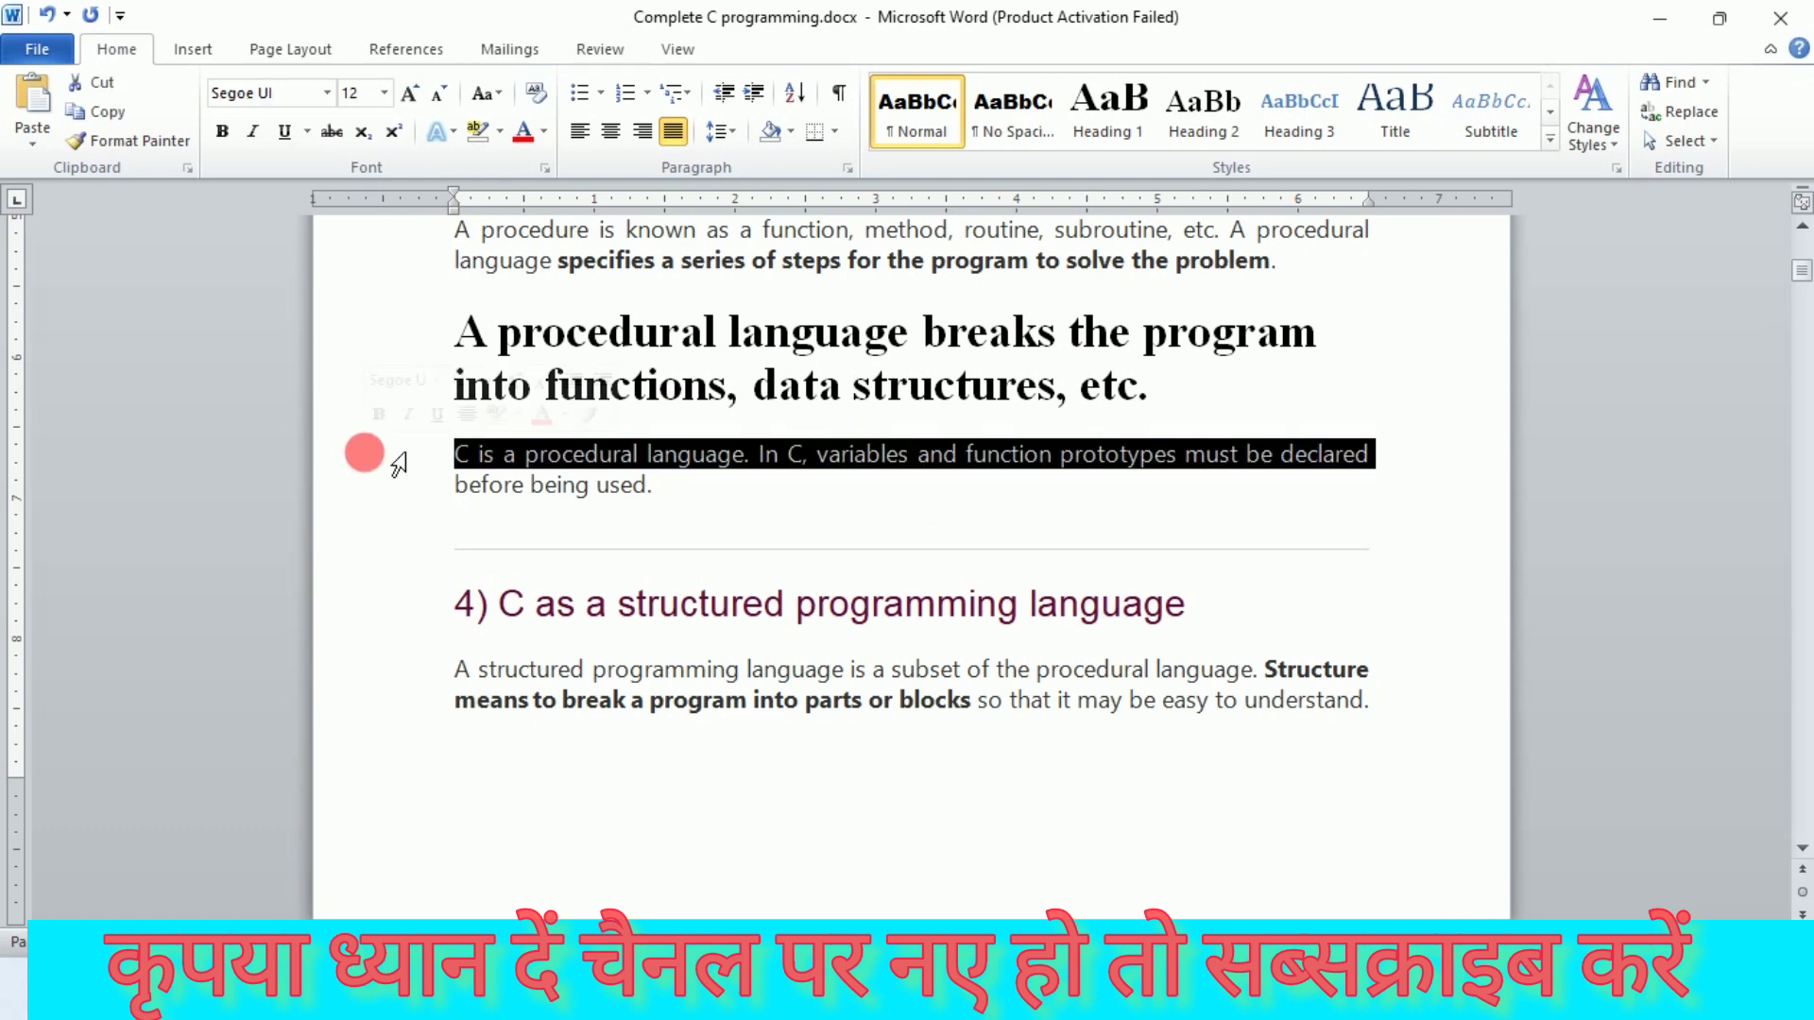
click(1233, 127)
click(1130, 515)
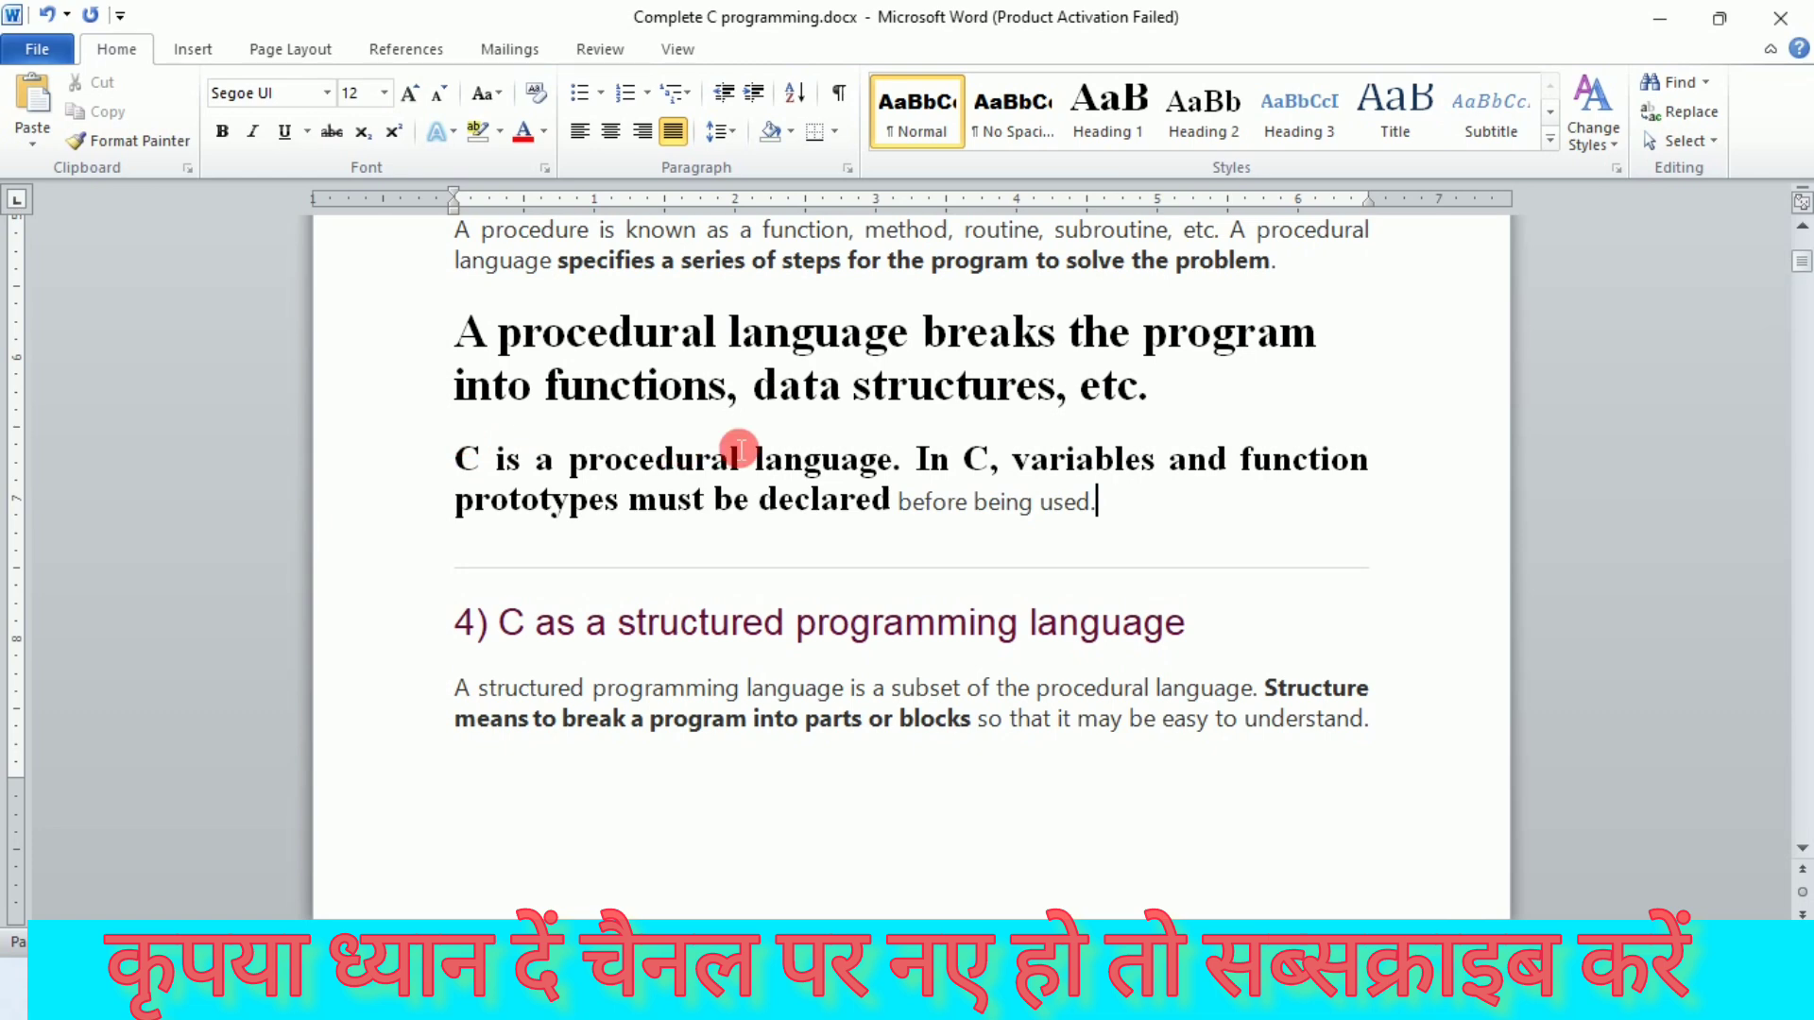
click(412, 502)
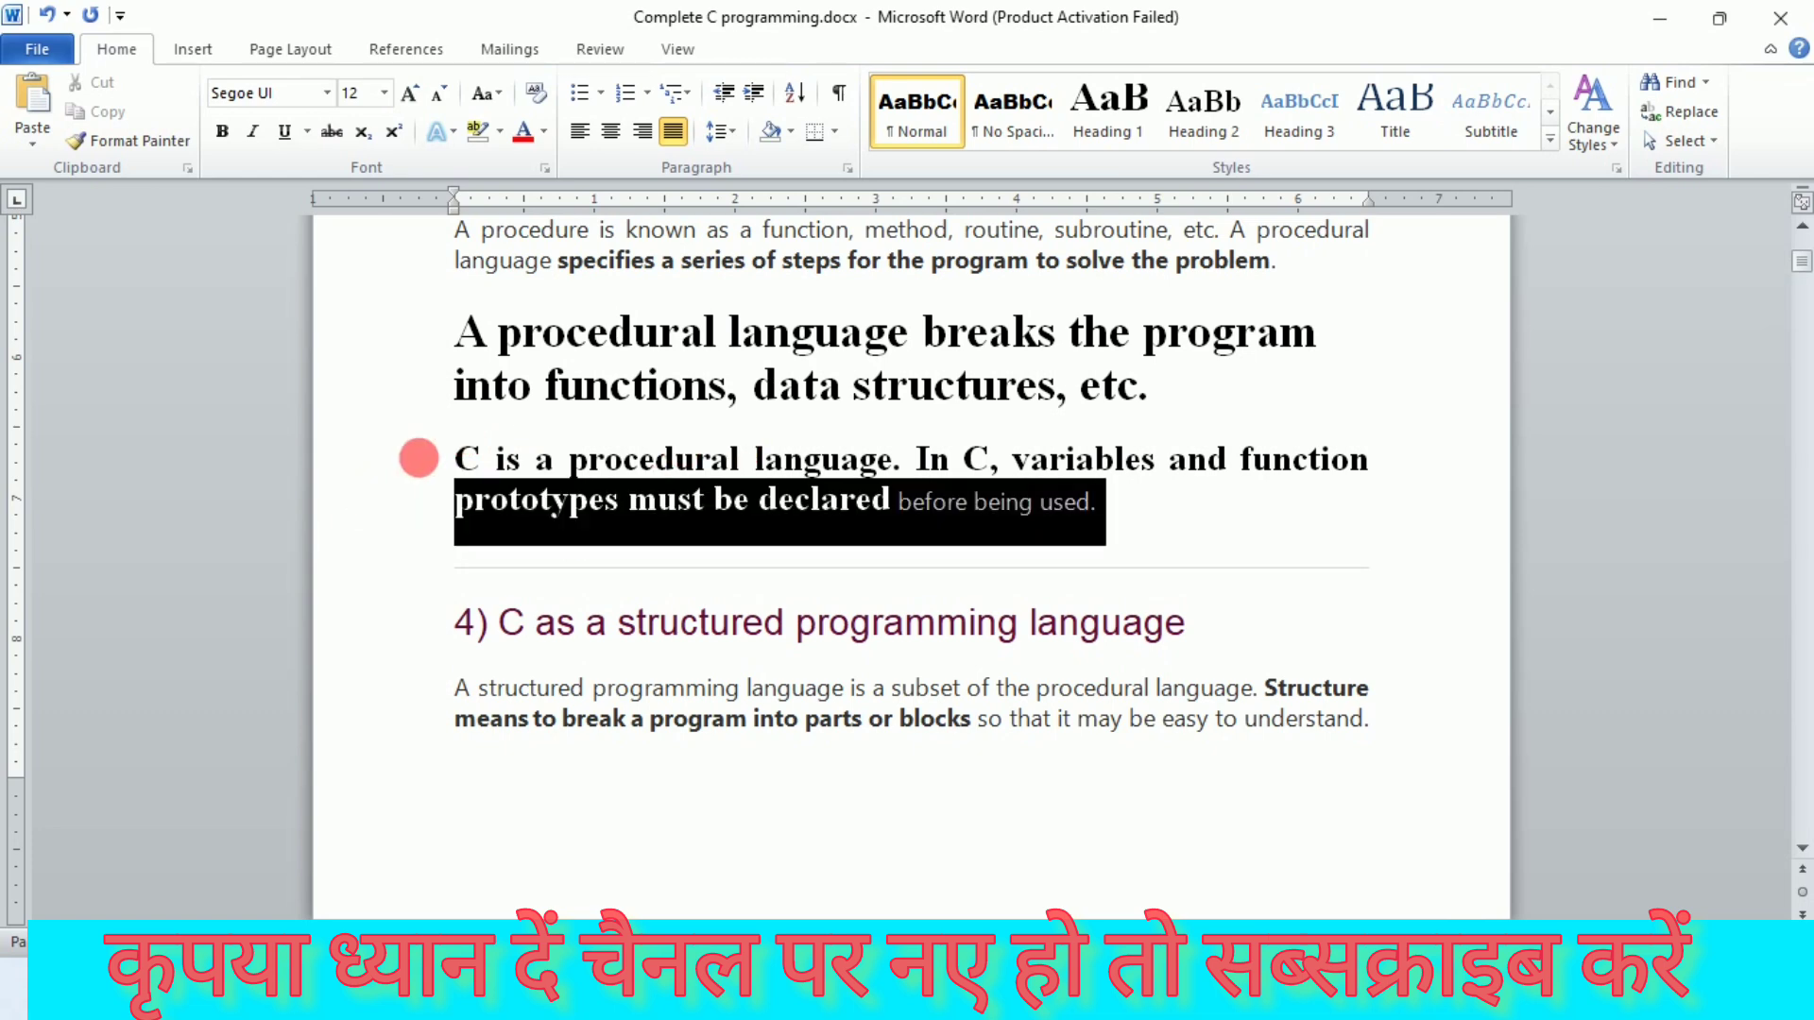
click(832, 722)
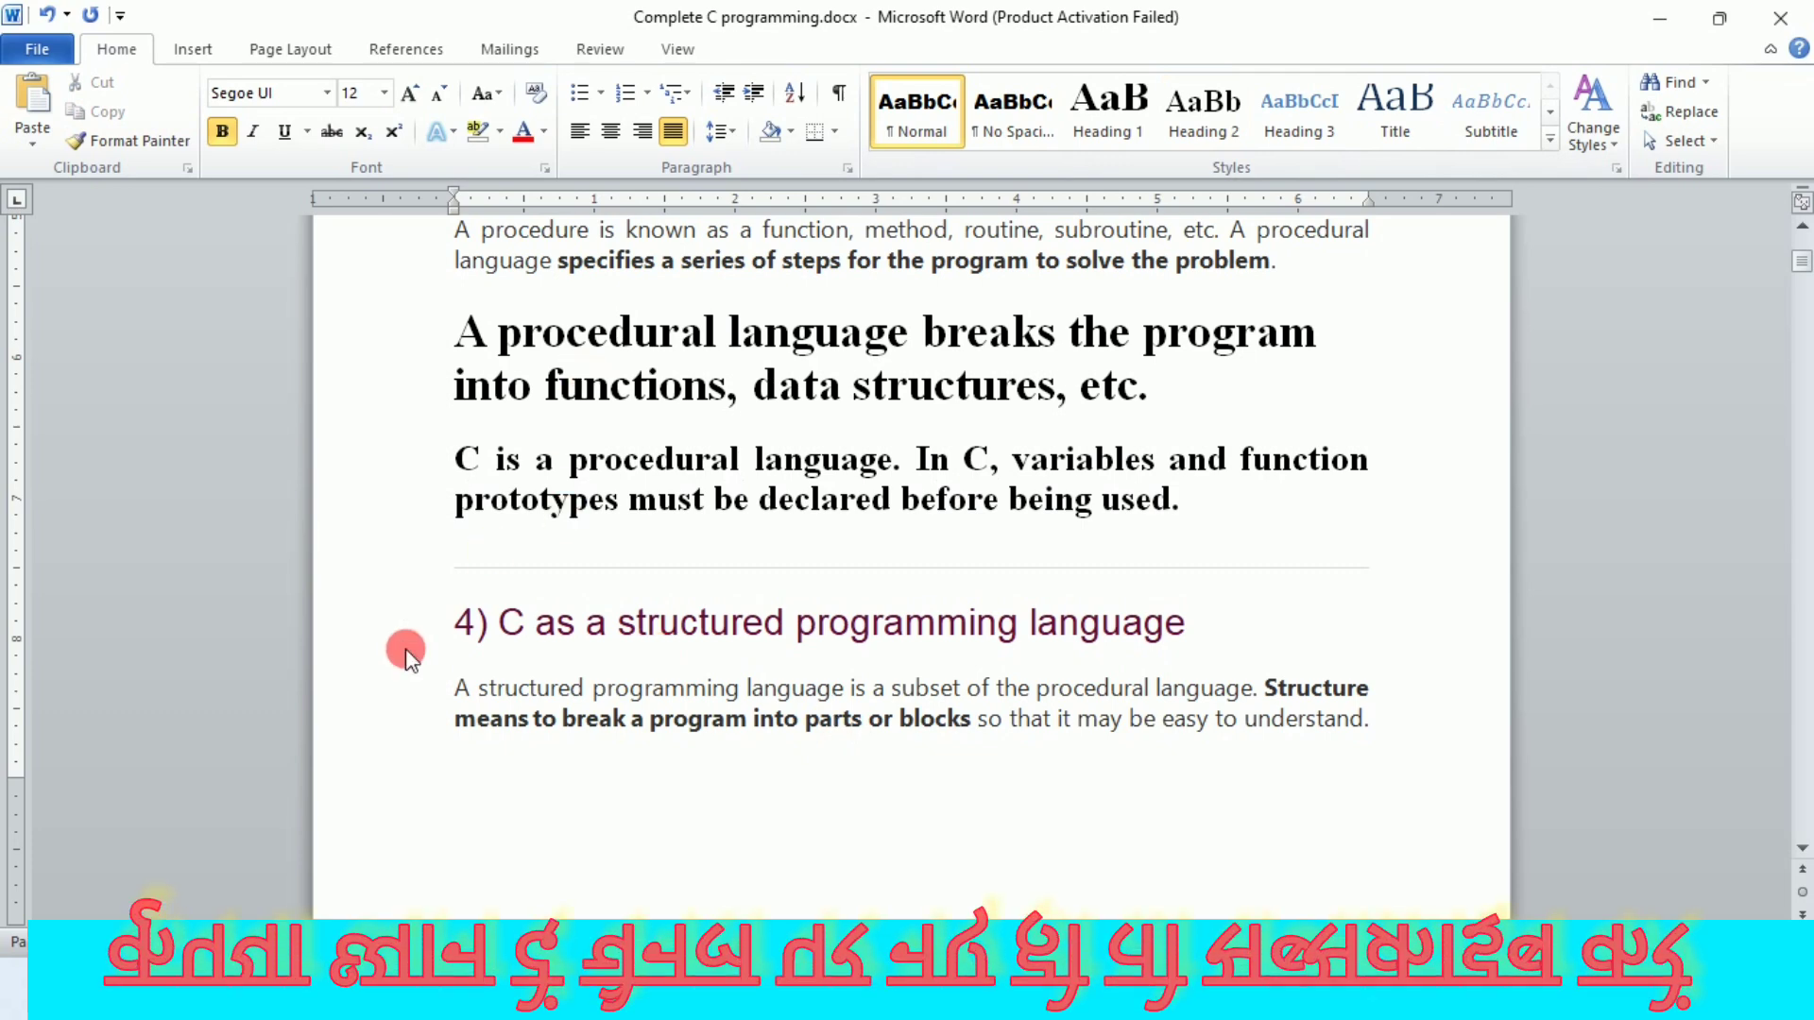
Step: Style section 4's title as Heading 3
click(393, 625)
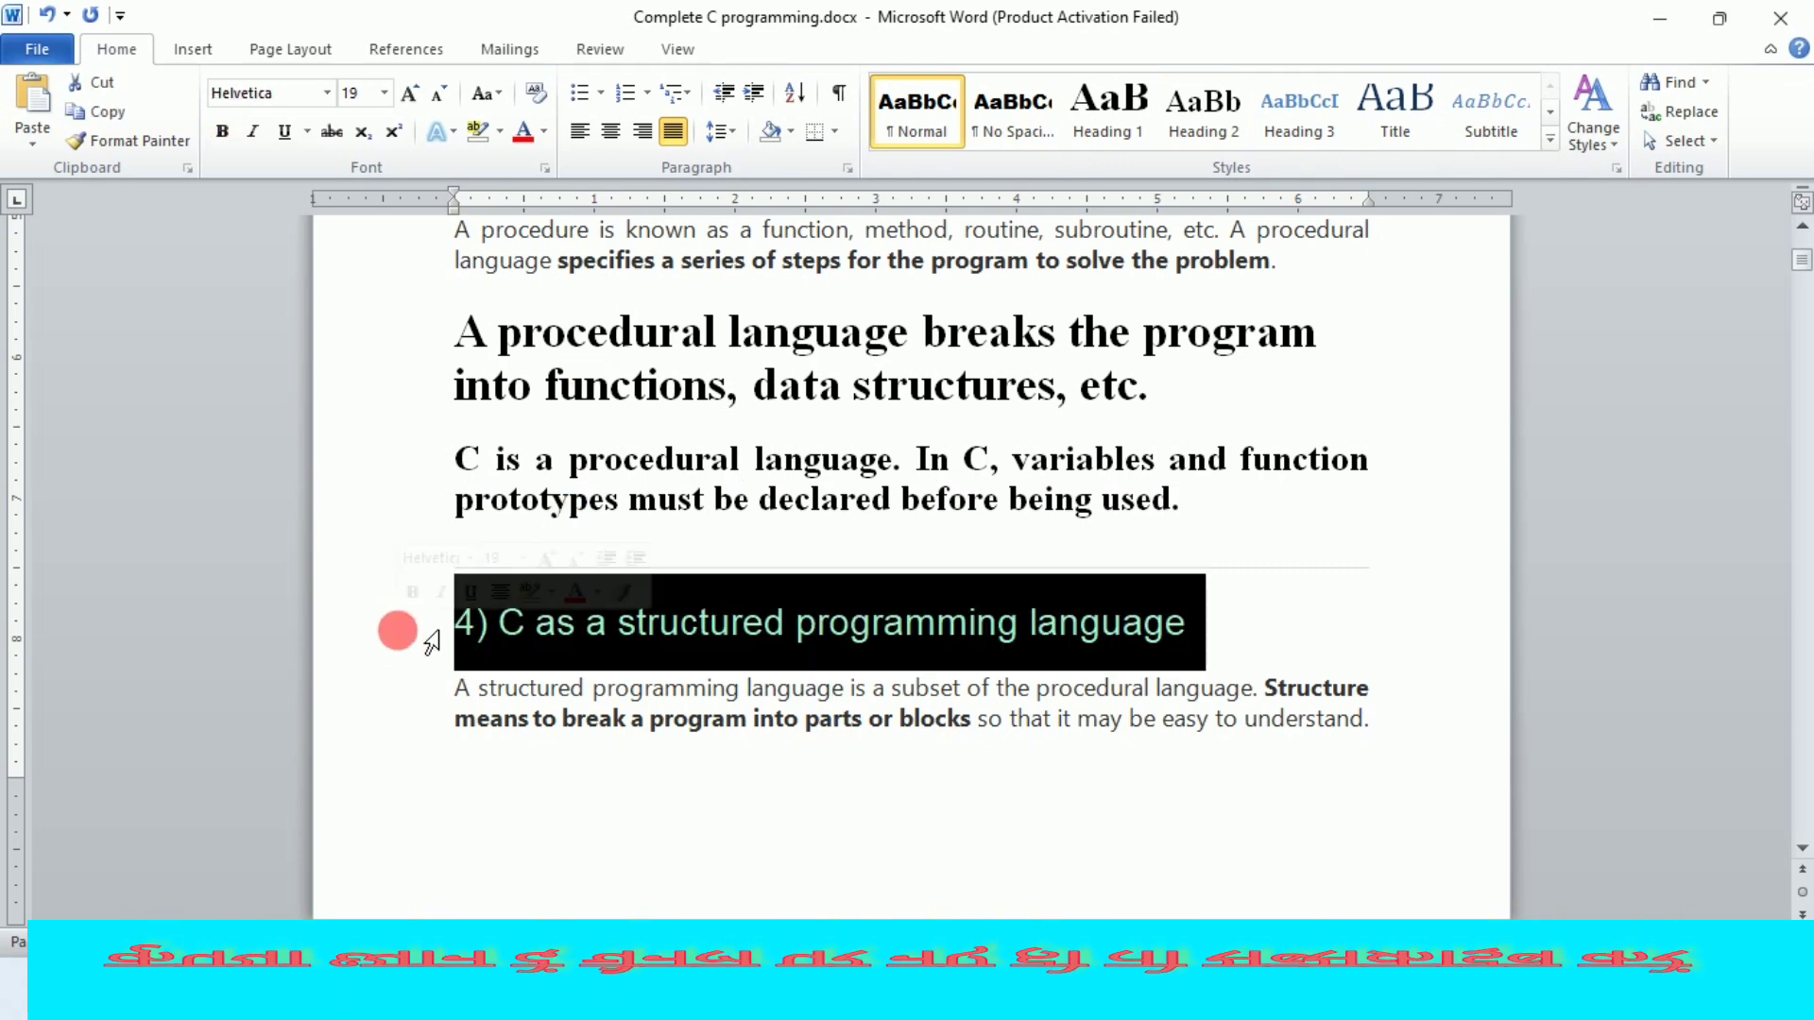
click(1302, 137)
click(956, 666)
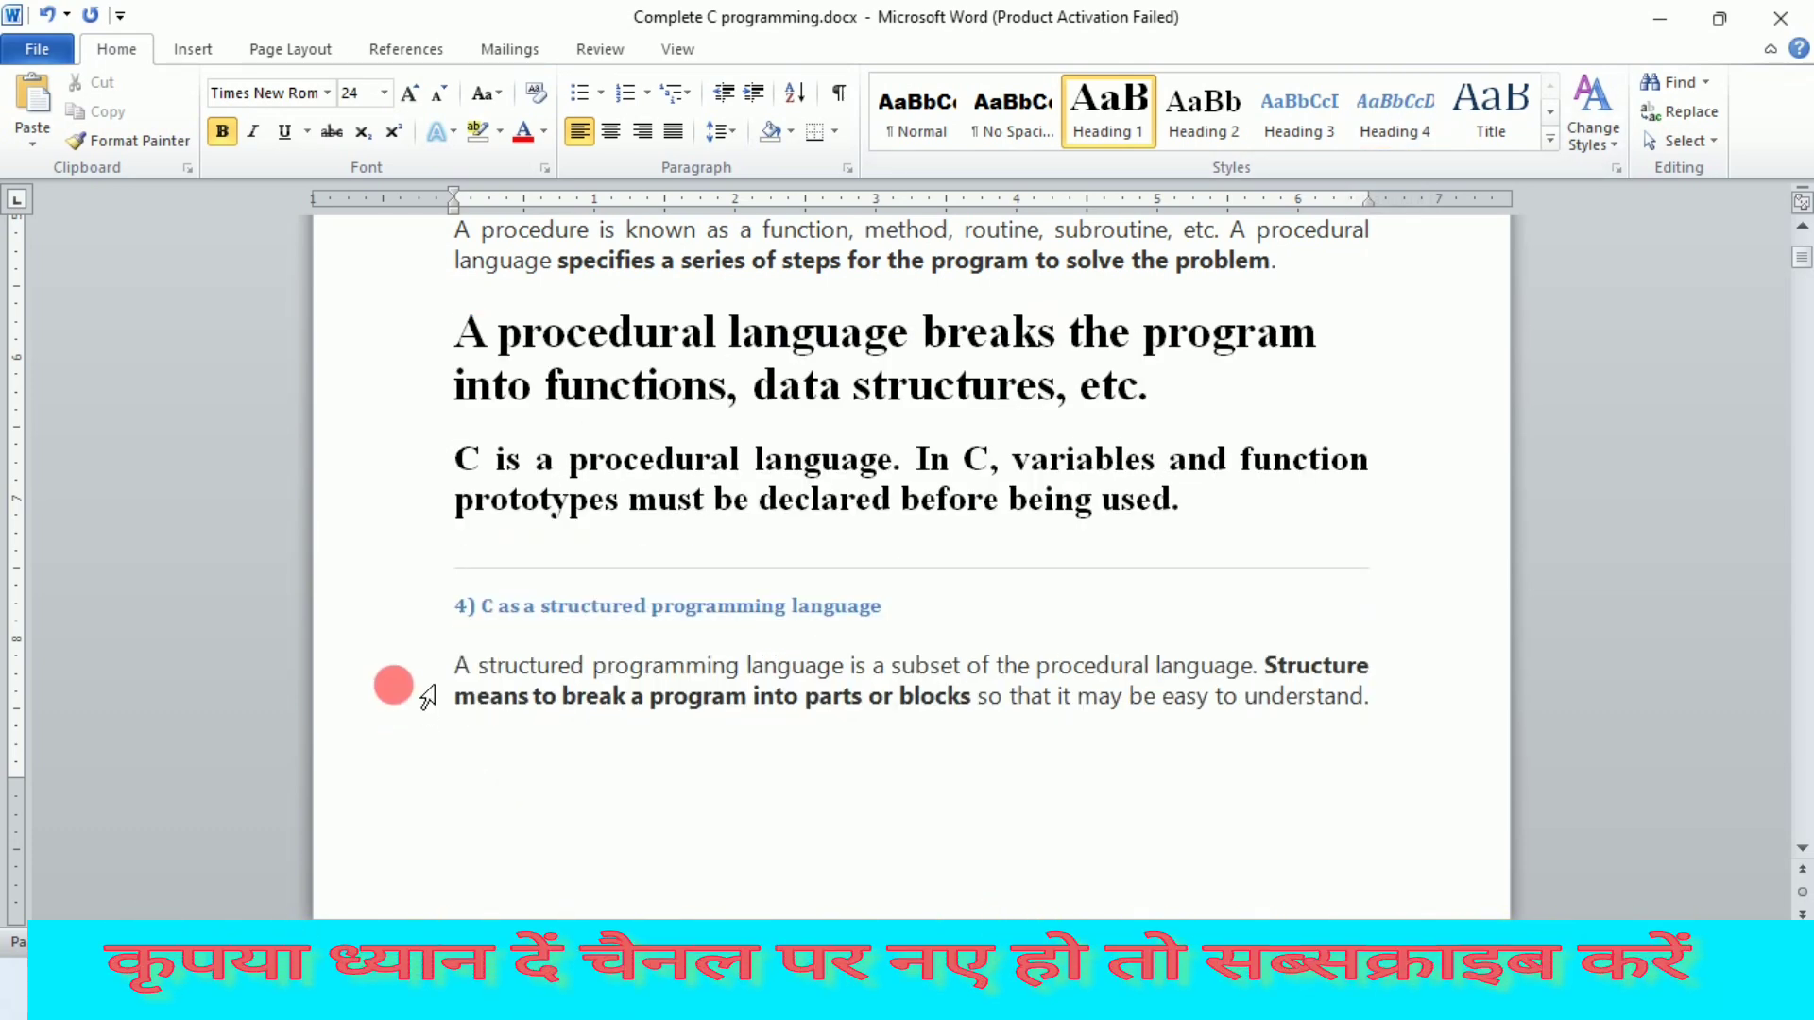
Step: Apply Heading 4 to section 4's structured-language definition sentence
click(427, 707)
double_click(427, 690)
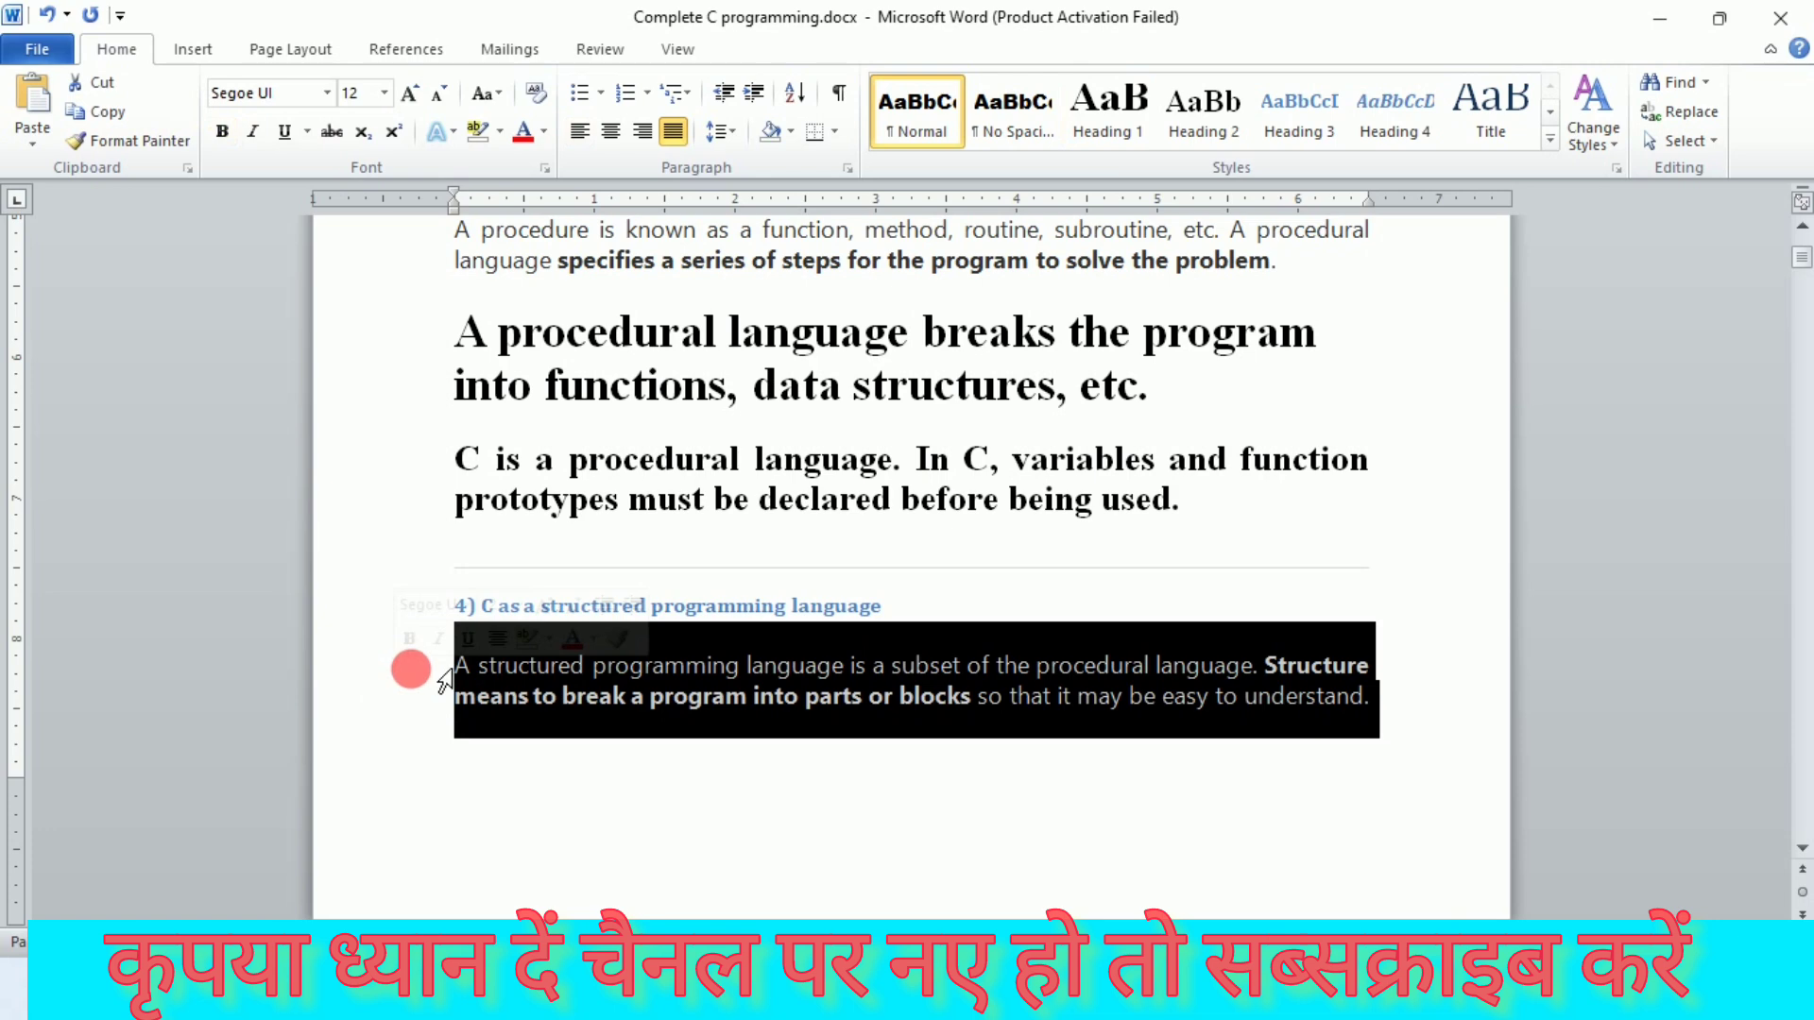
click(1025, 265)
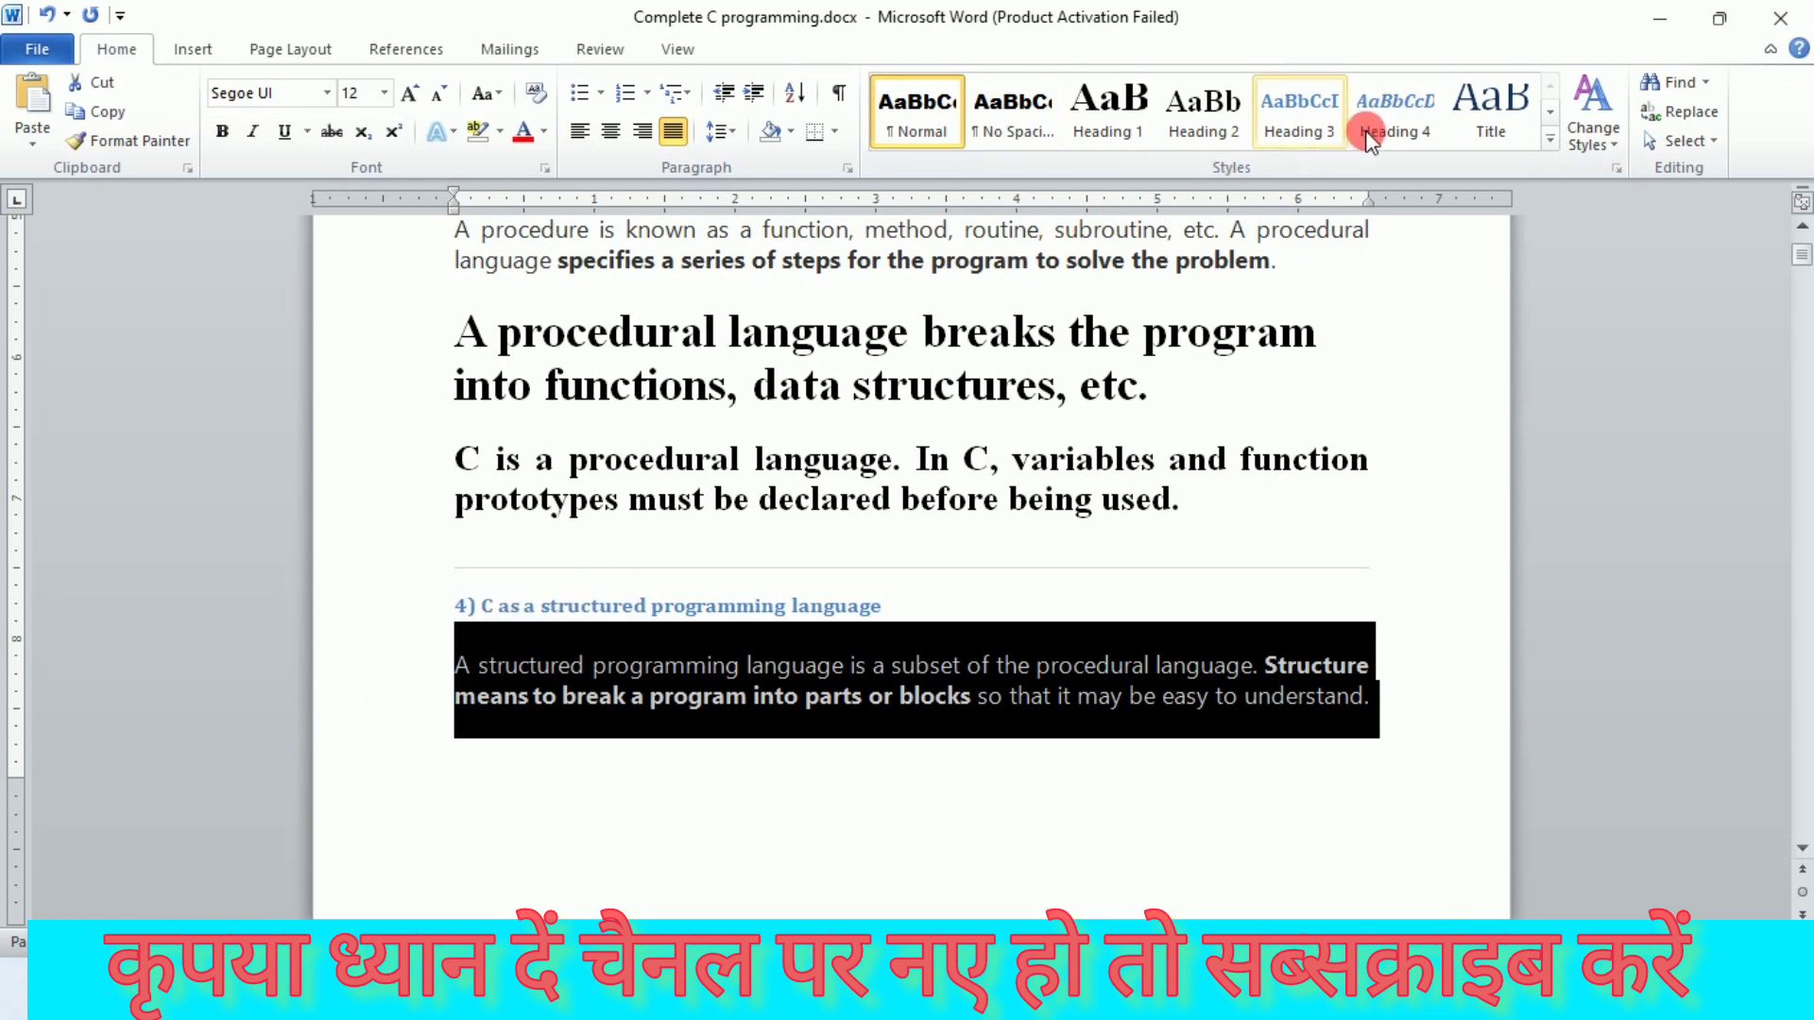
click(1396, 113)
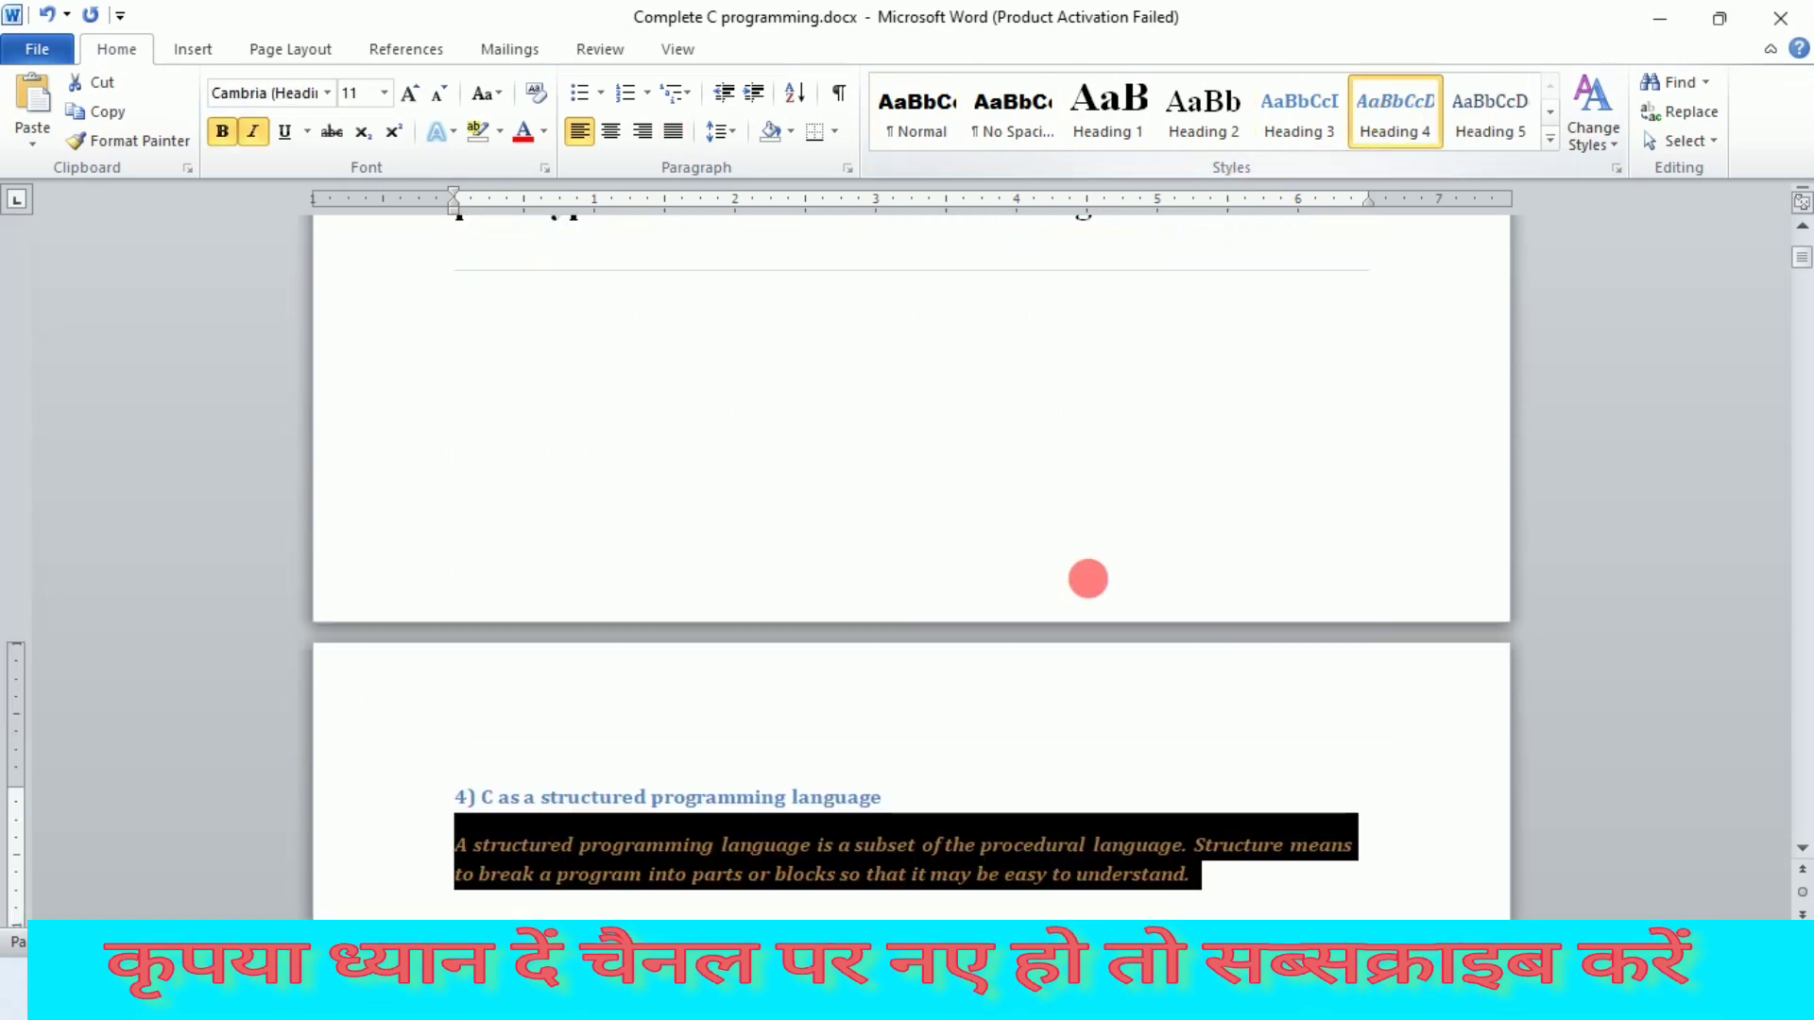
scroll(1098, 590, down, 3)
click(1083, 579)
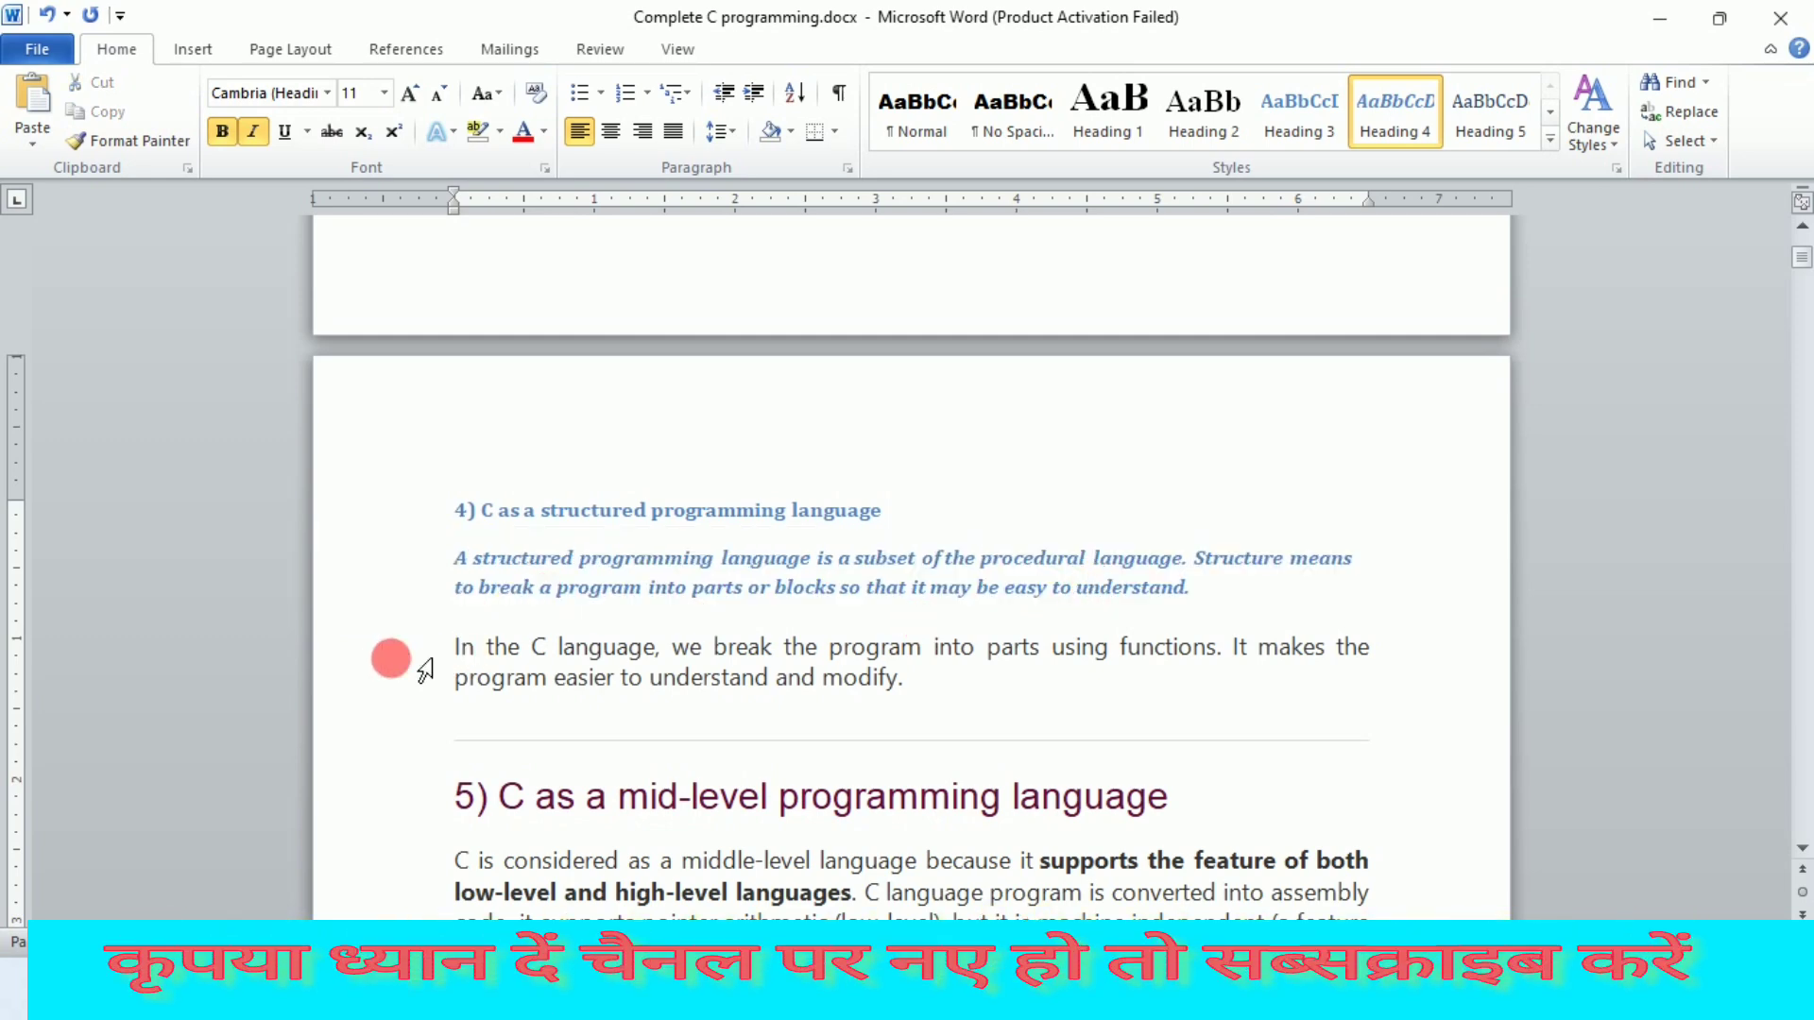
Step: Give the first line of the 'In the C language…' paragraph the Heading 5 style
click(390, 651)
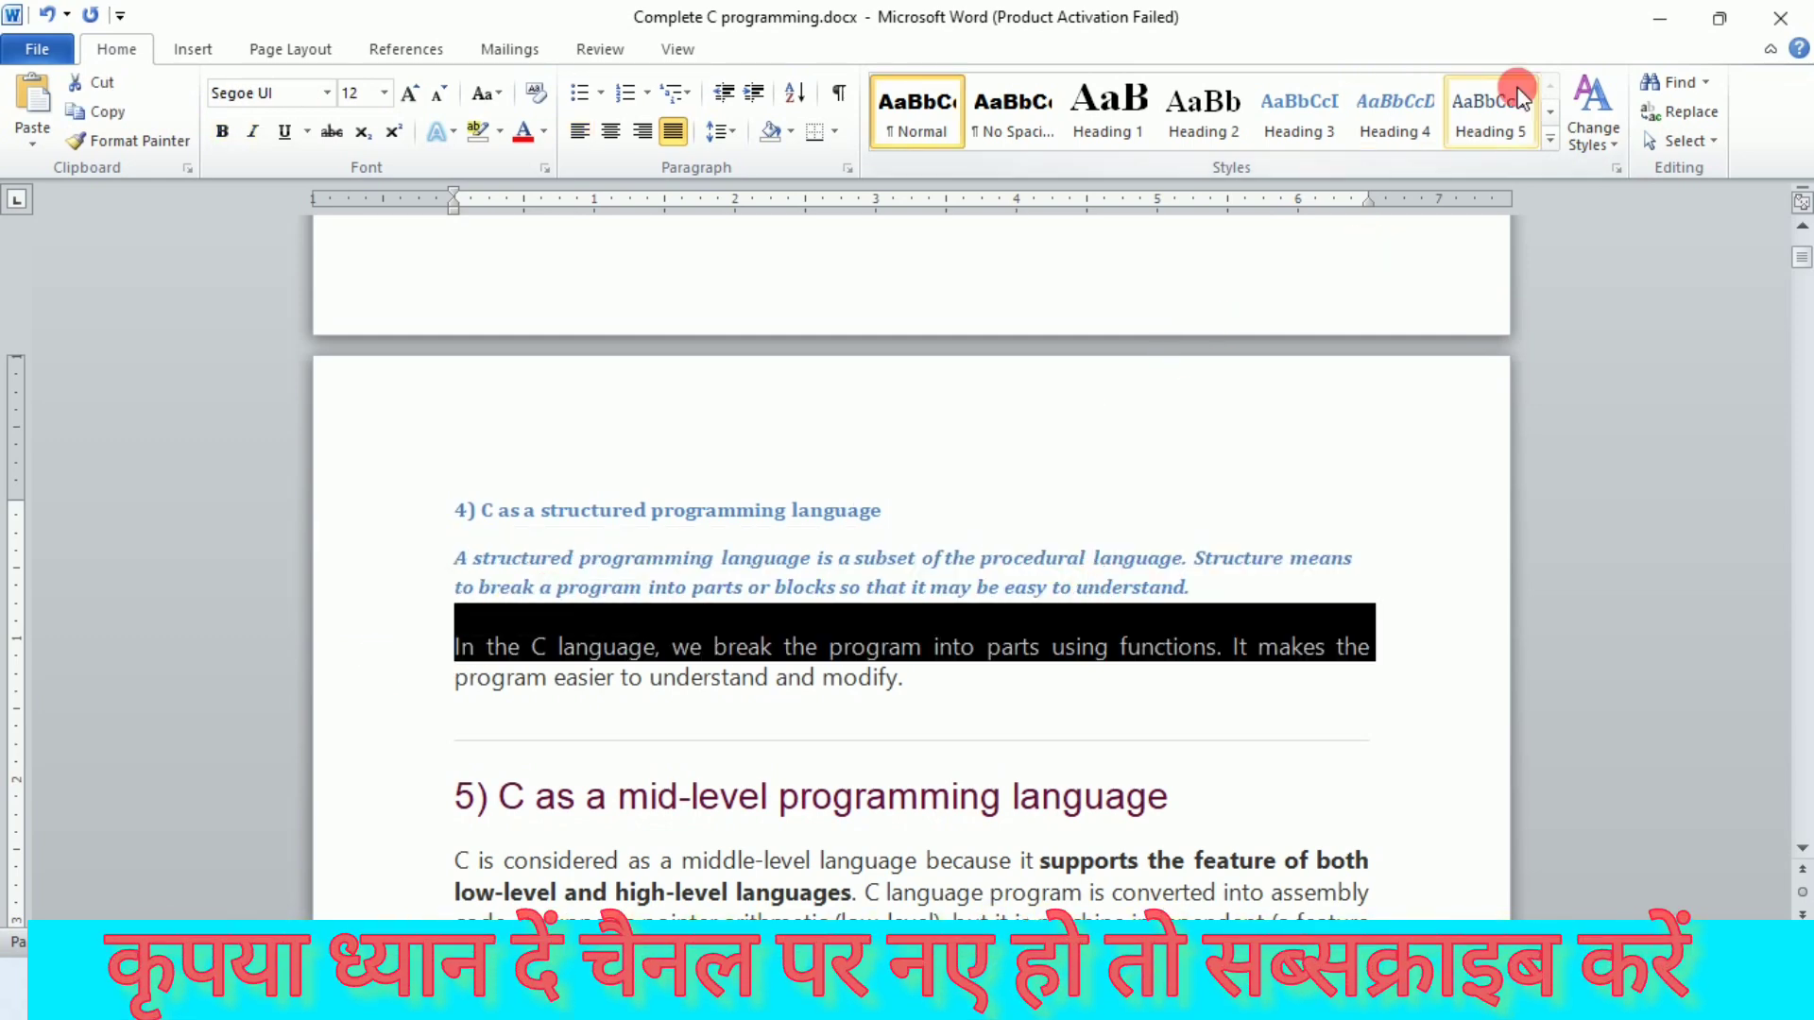
click(1483, 122)
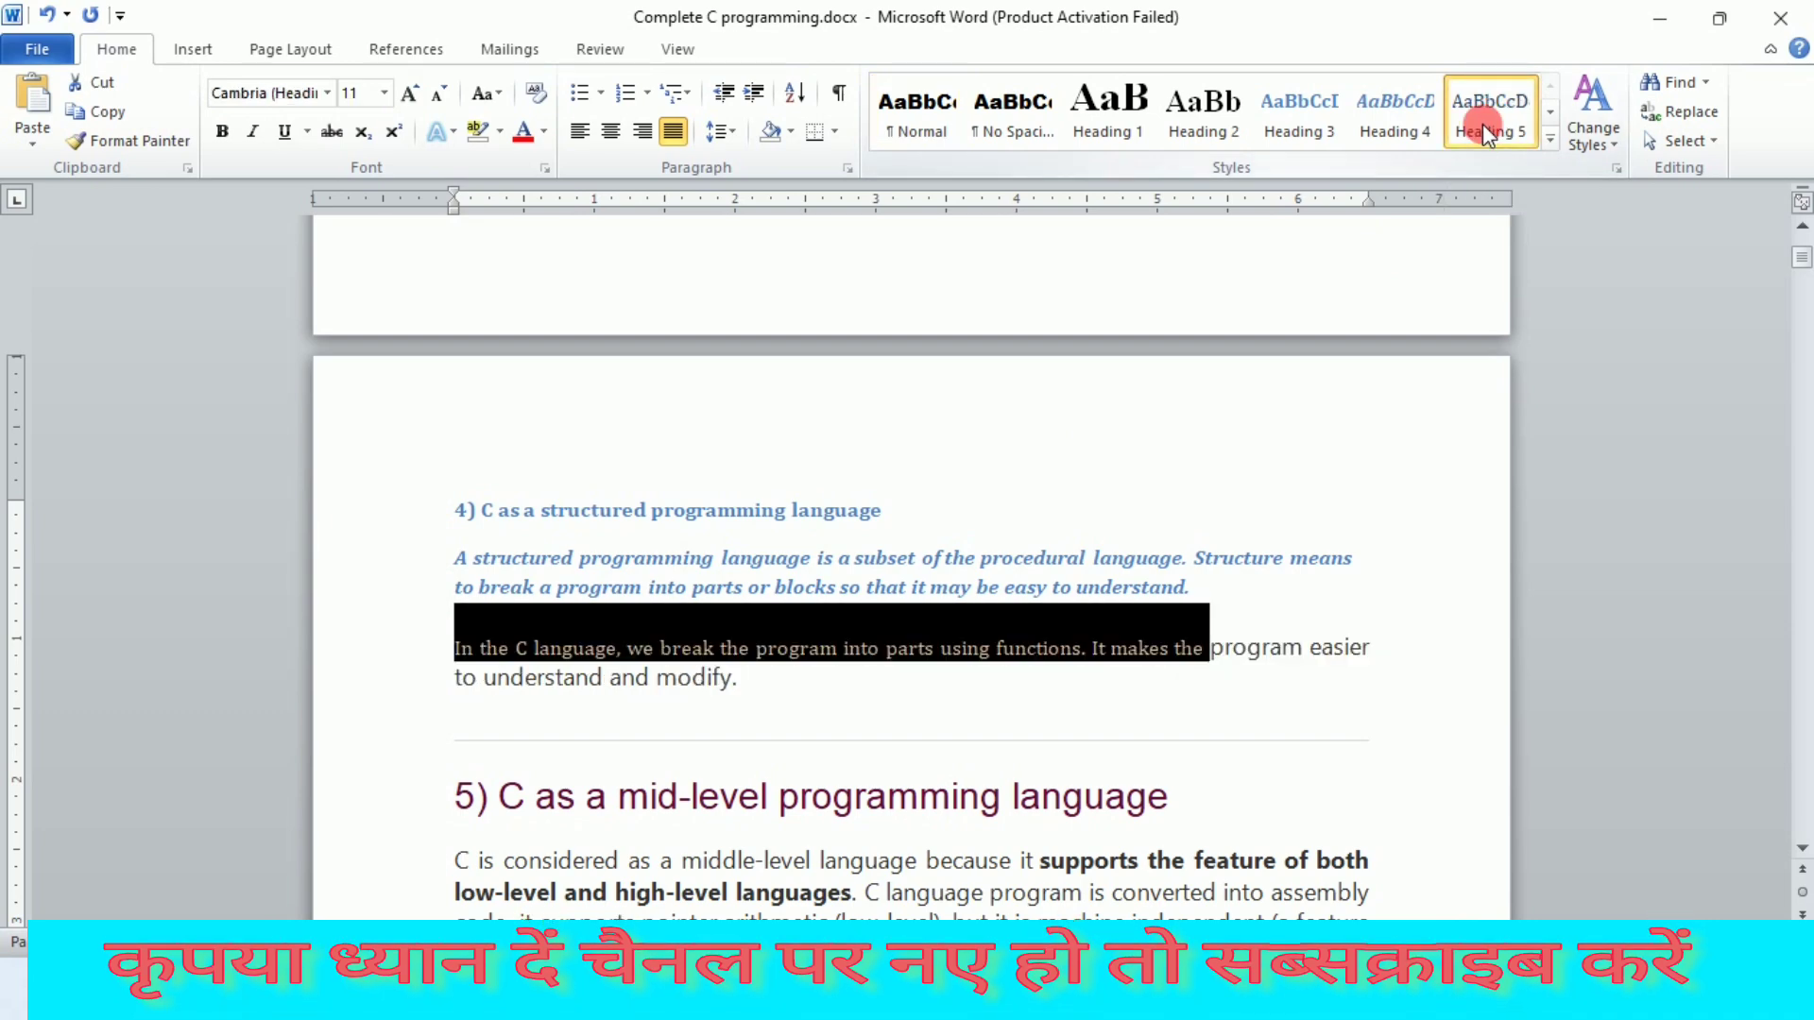
click(943, 693)
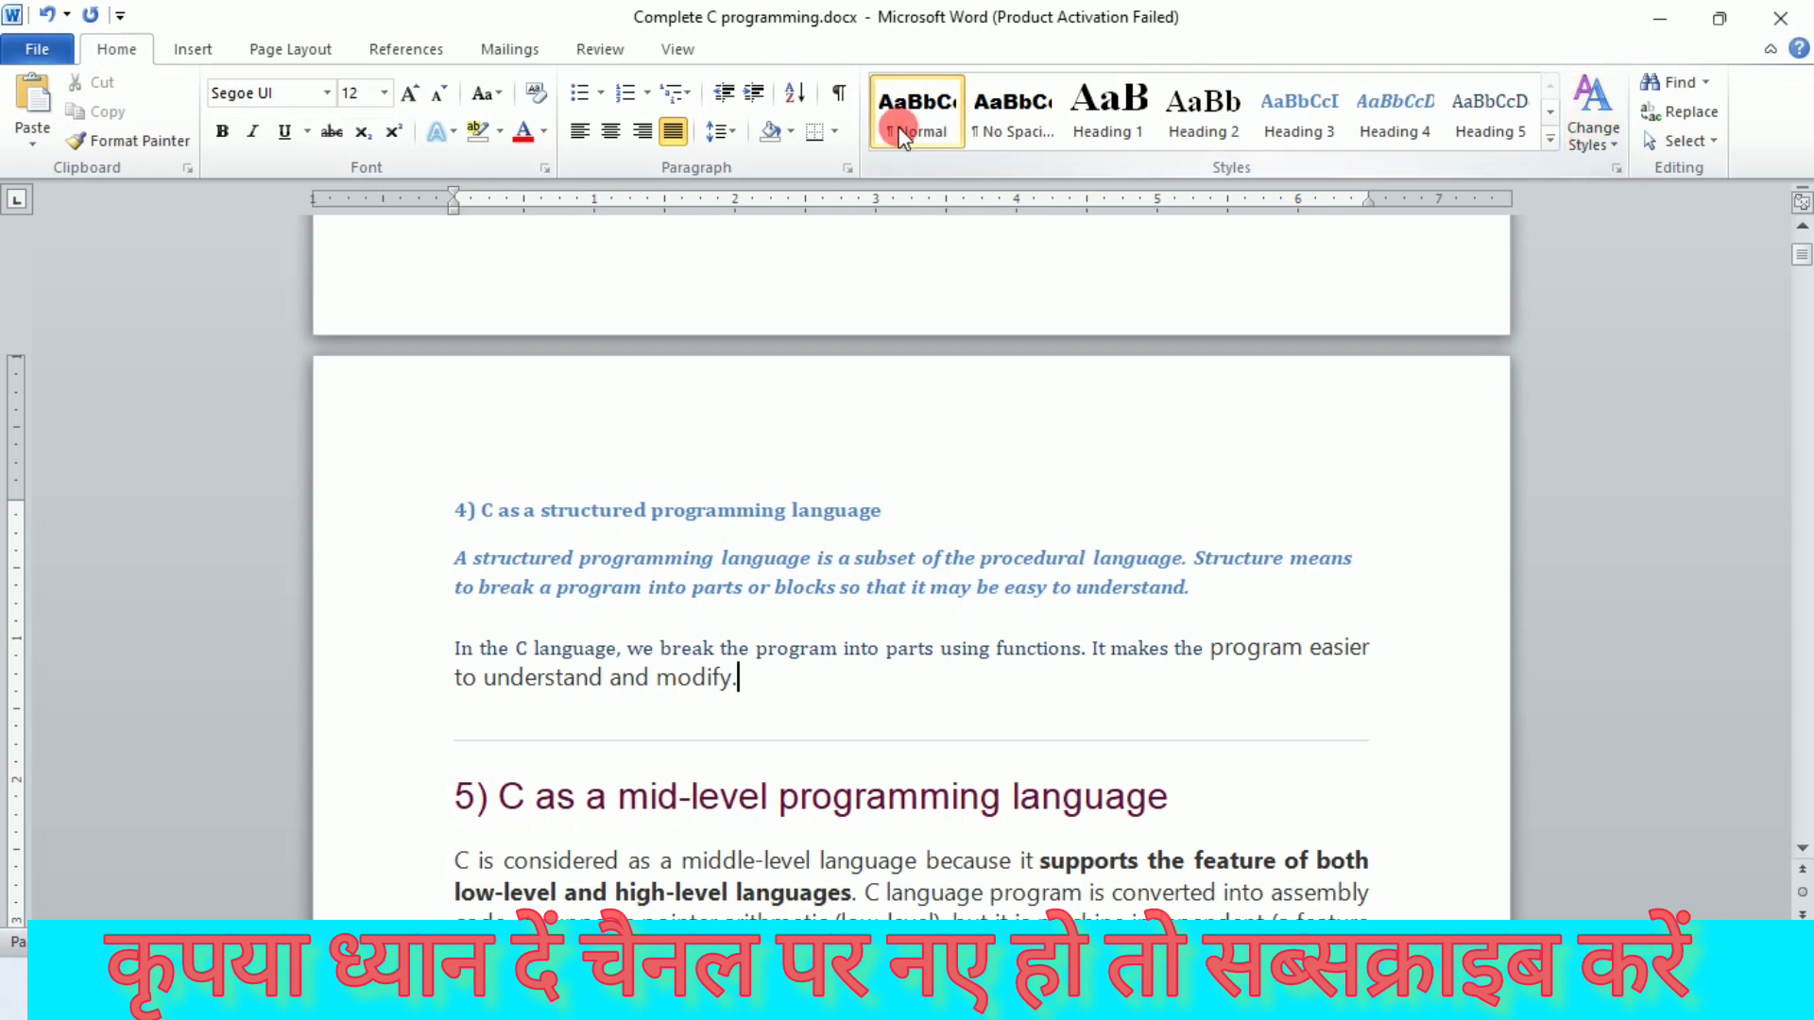
Step: Page the Styles gallery down and up to the Quote and Book Title row, then expand the full gallery
scroll(790, 781, down, 3)
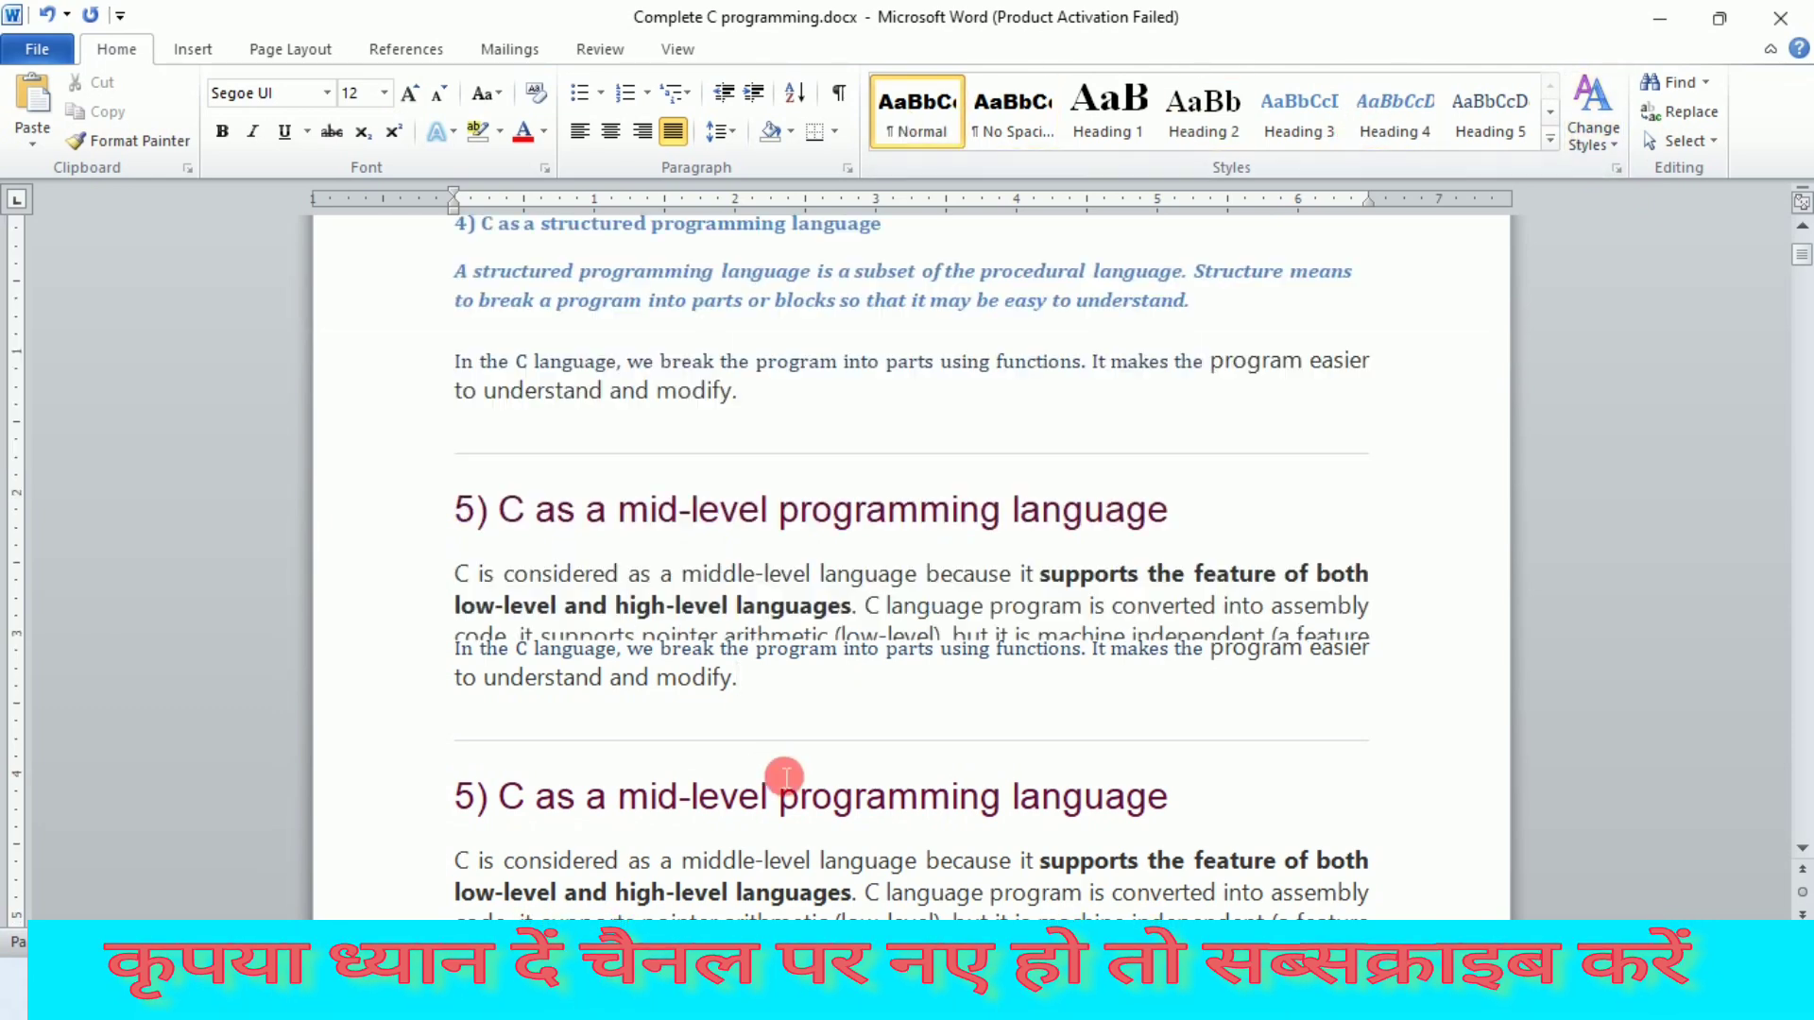
scroll(790, 781, down, 3)
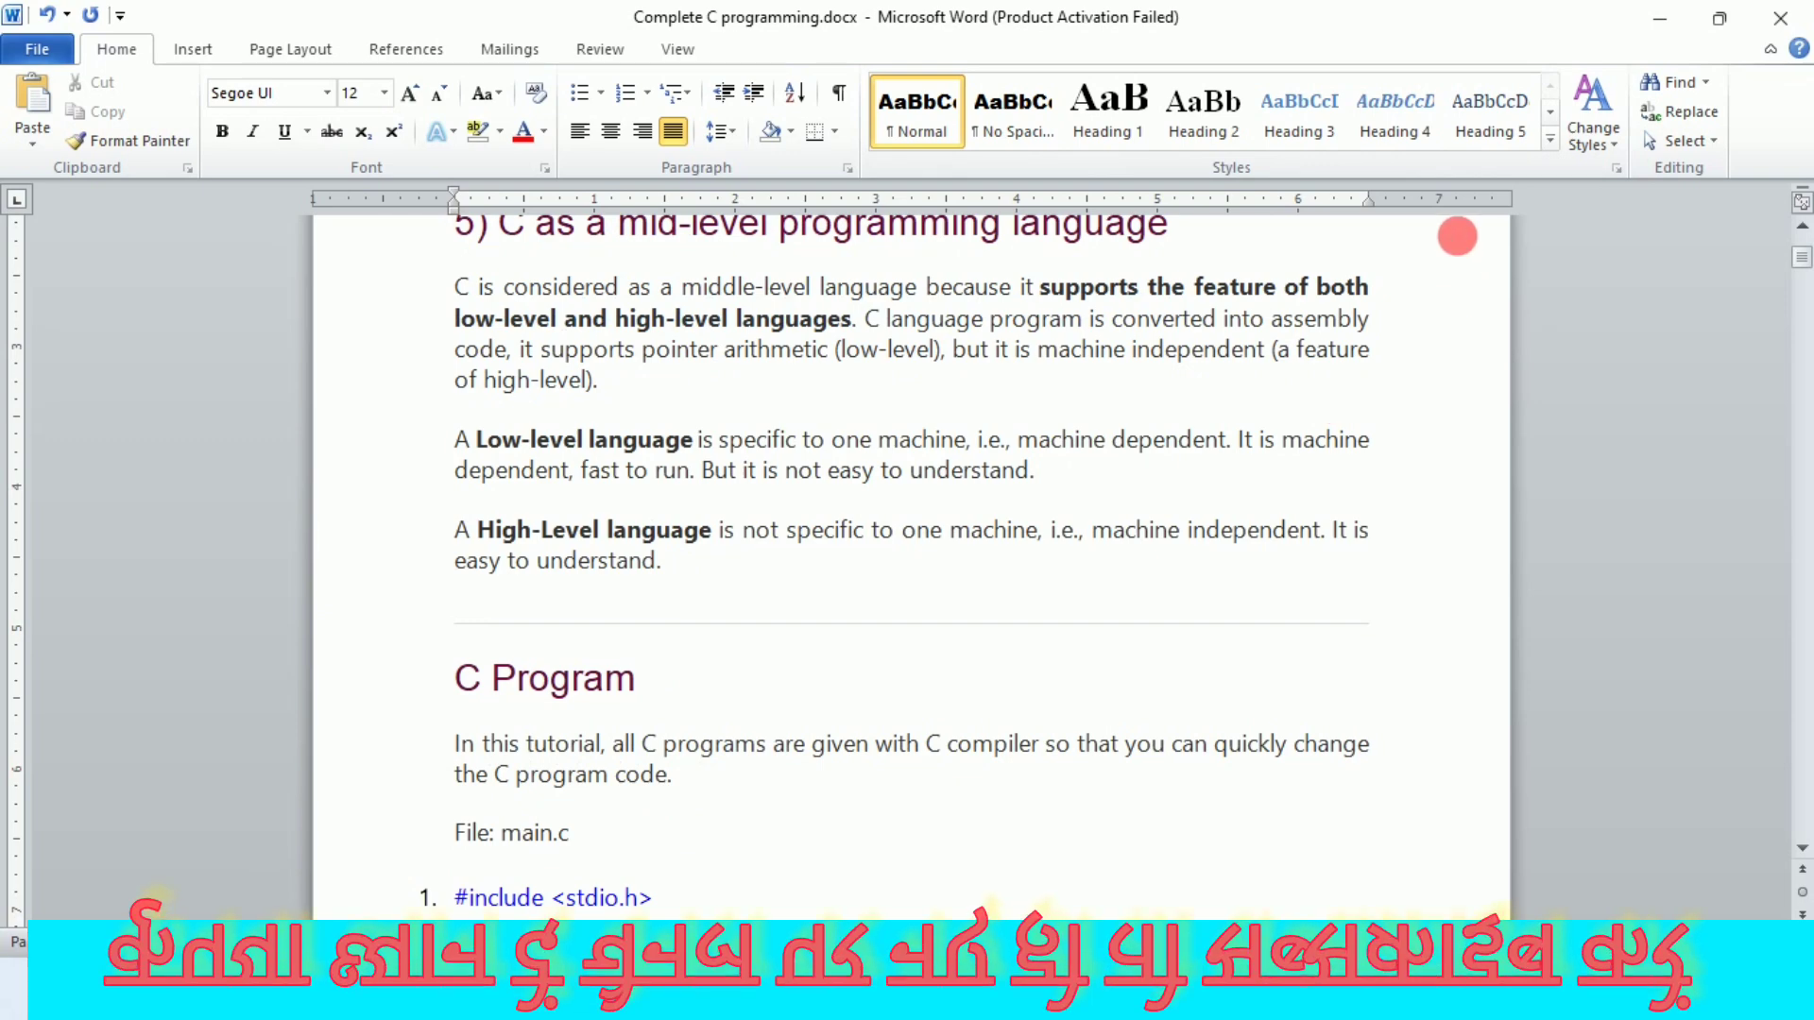
click(1550, 113)
click(1550, 113)
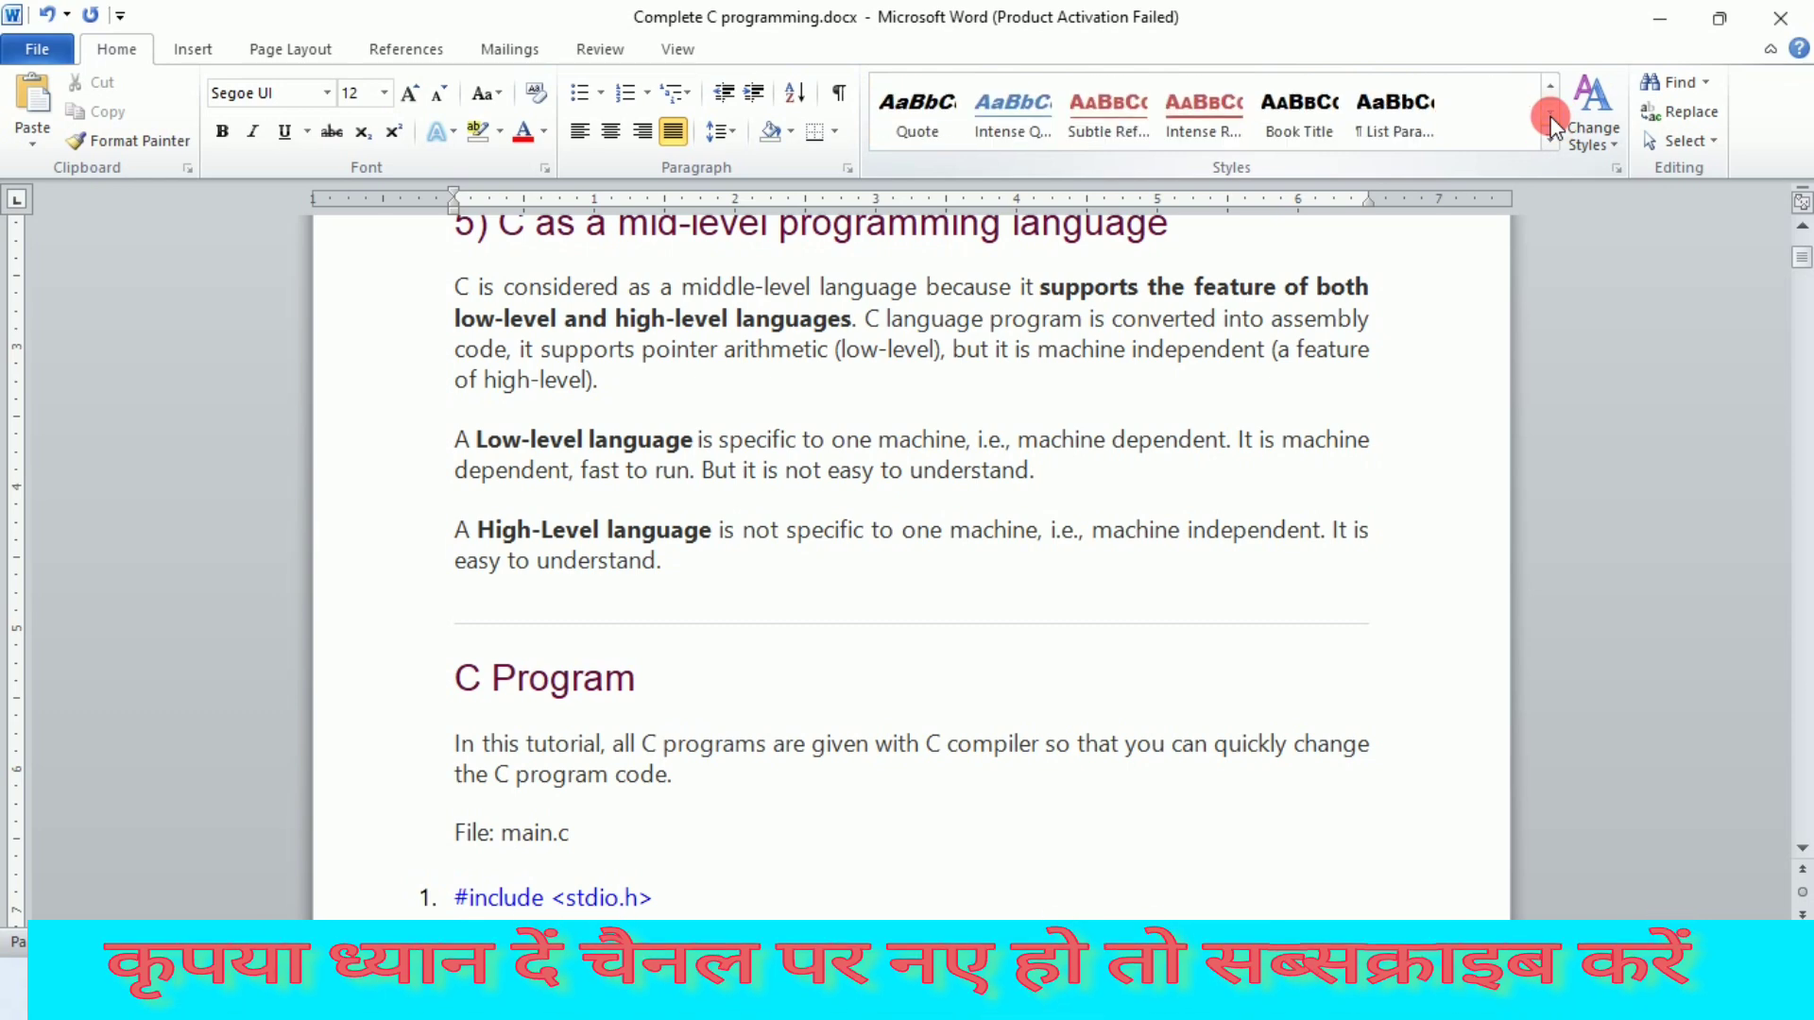
click(1554, 94)
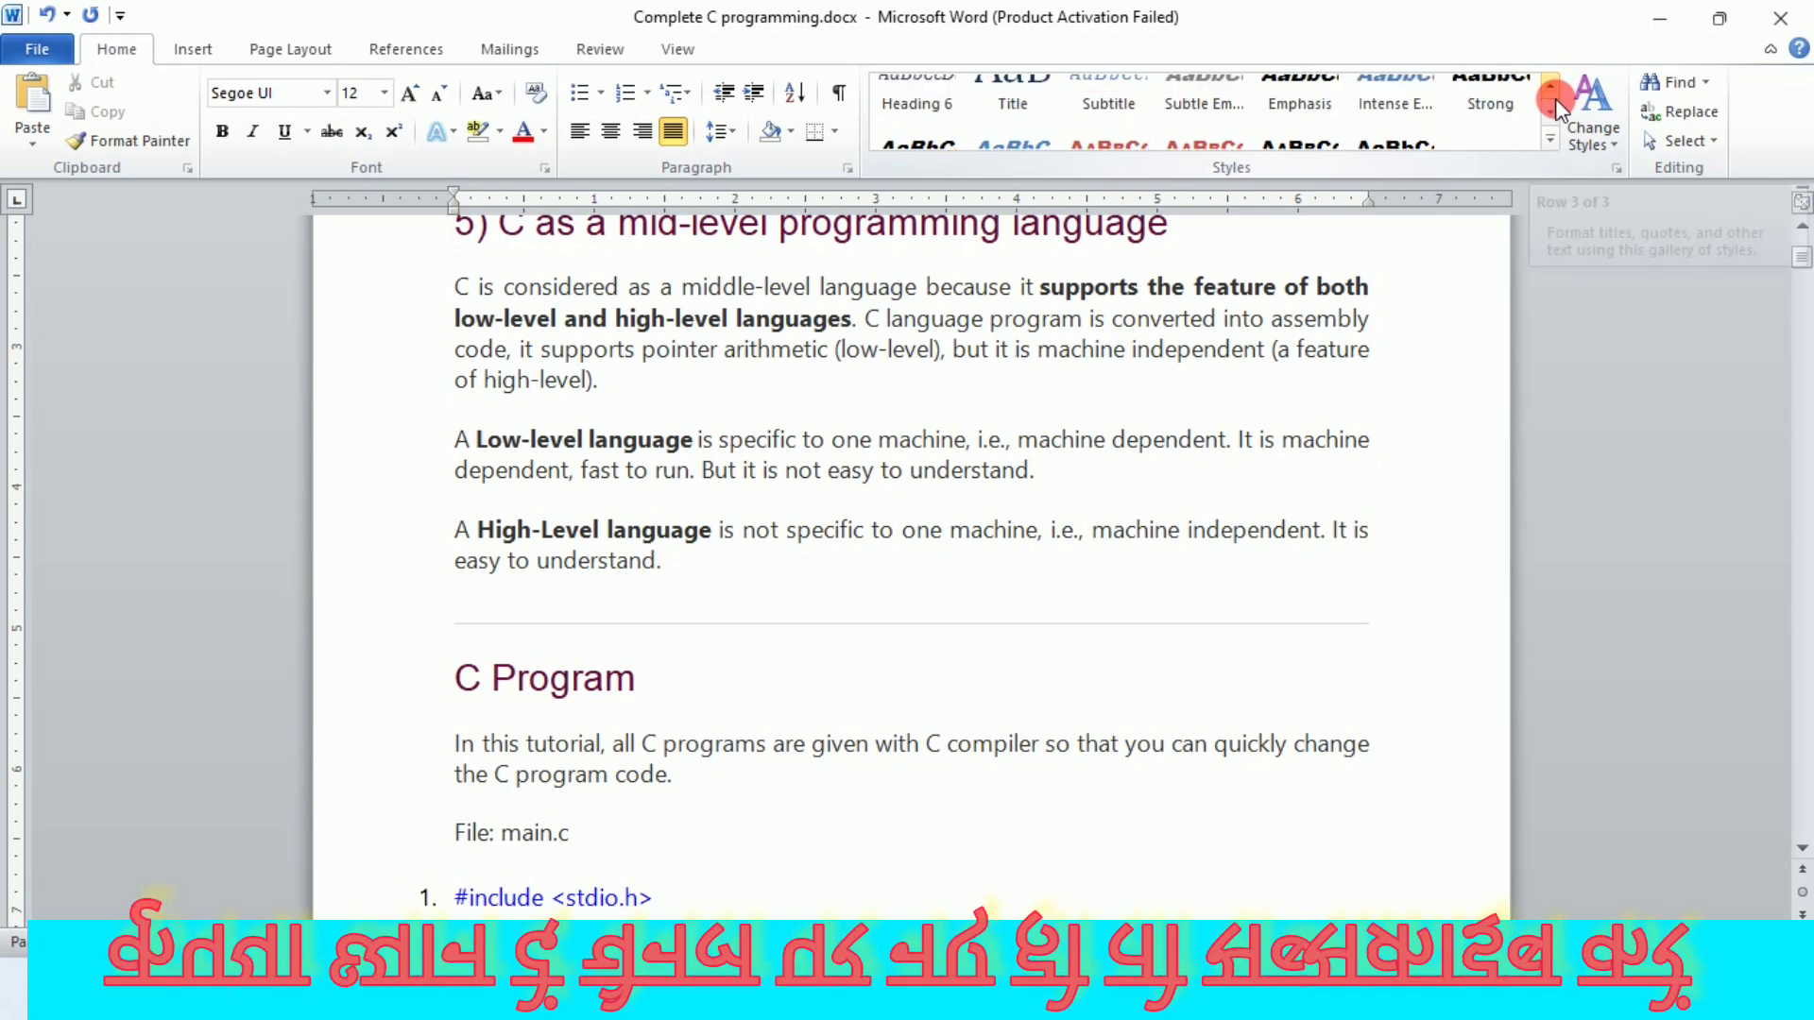
click(1554, 94)
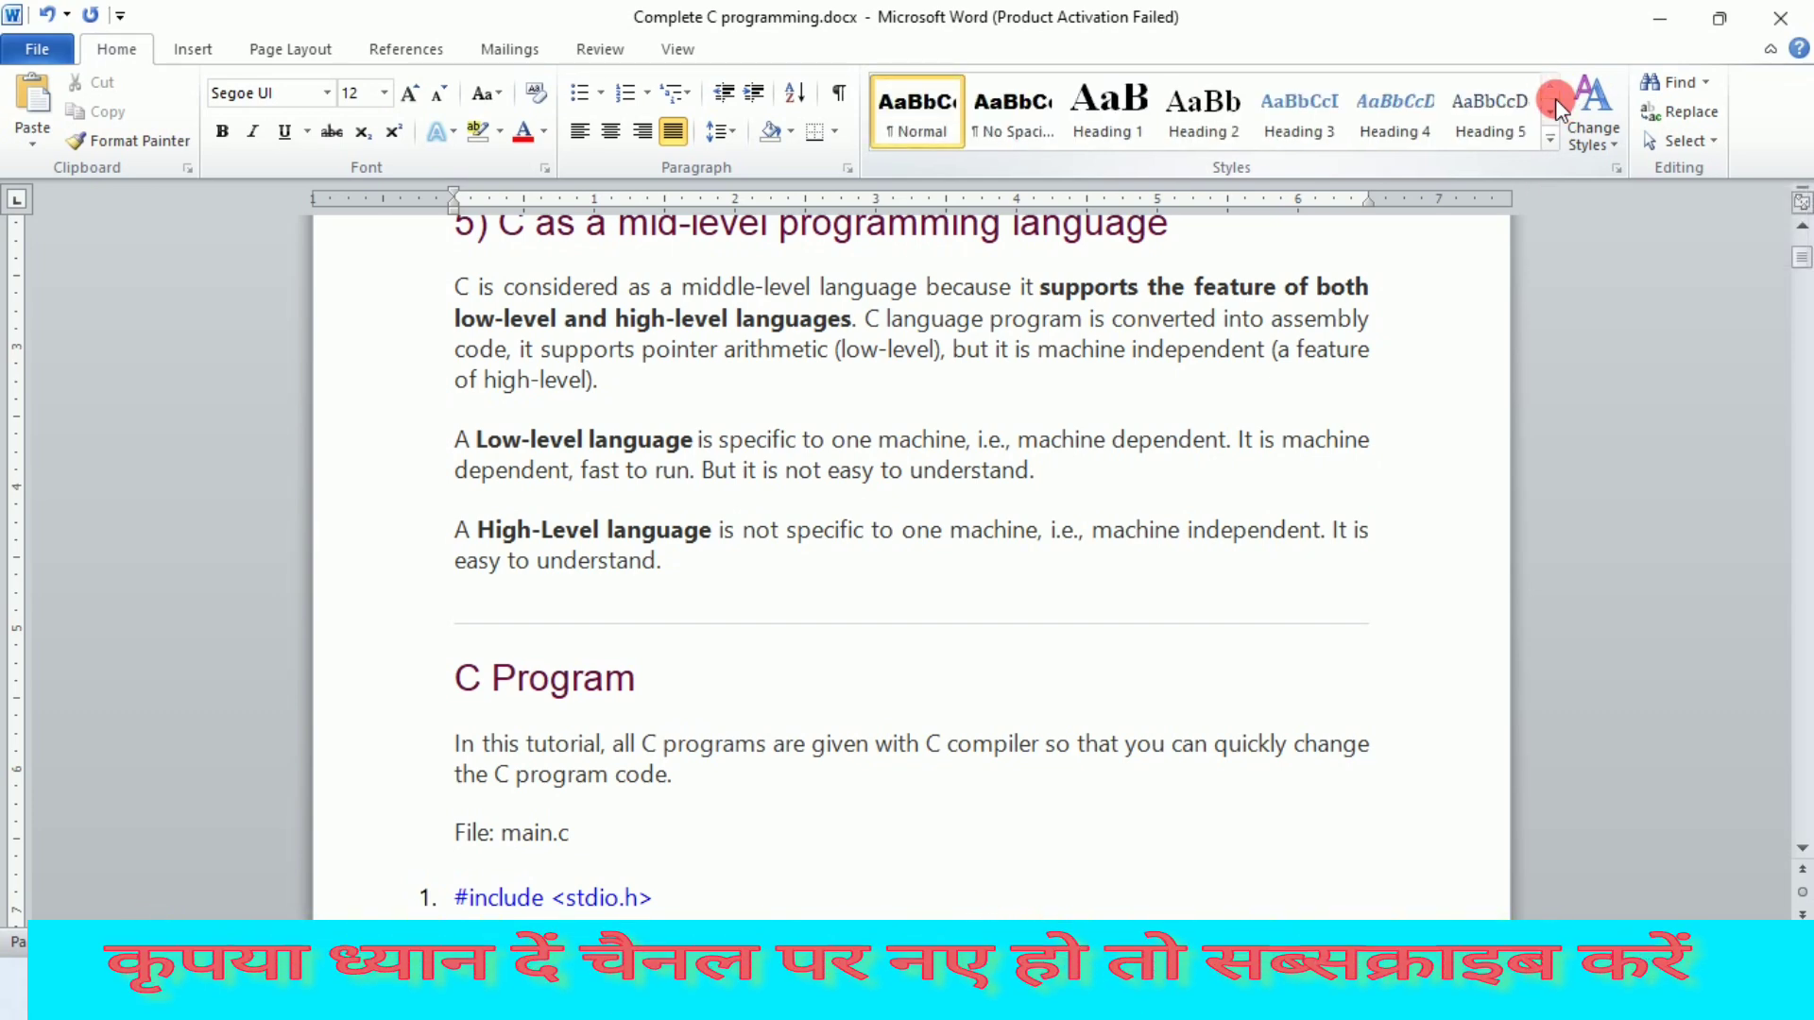
click(1555, 106)
click(1555, 106)
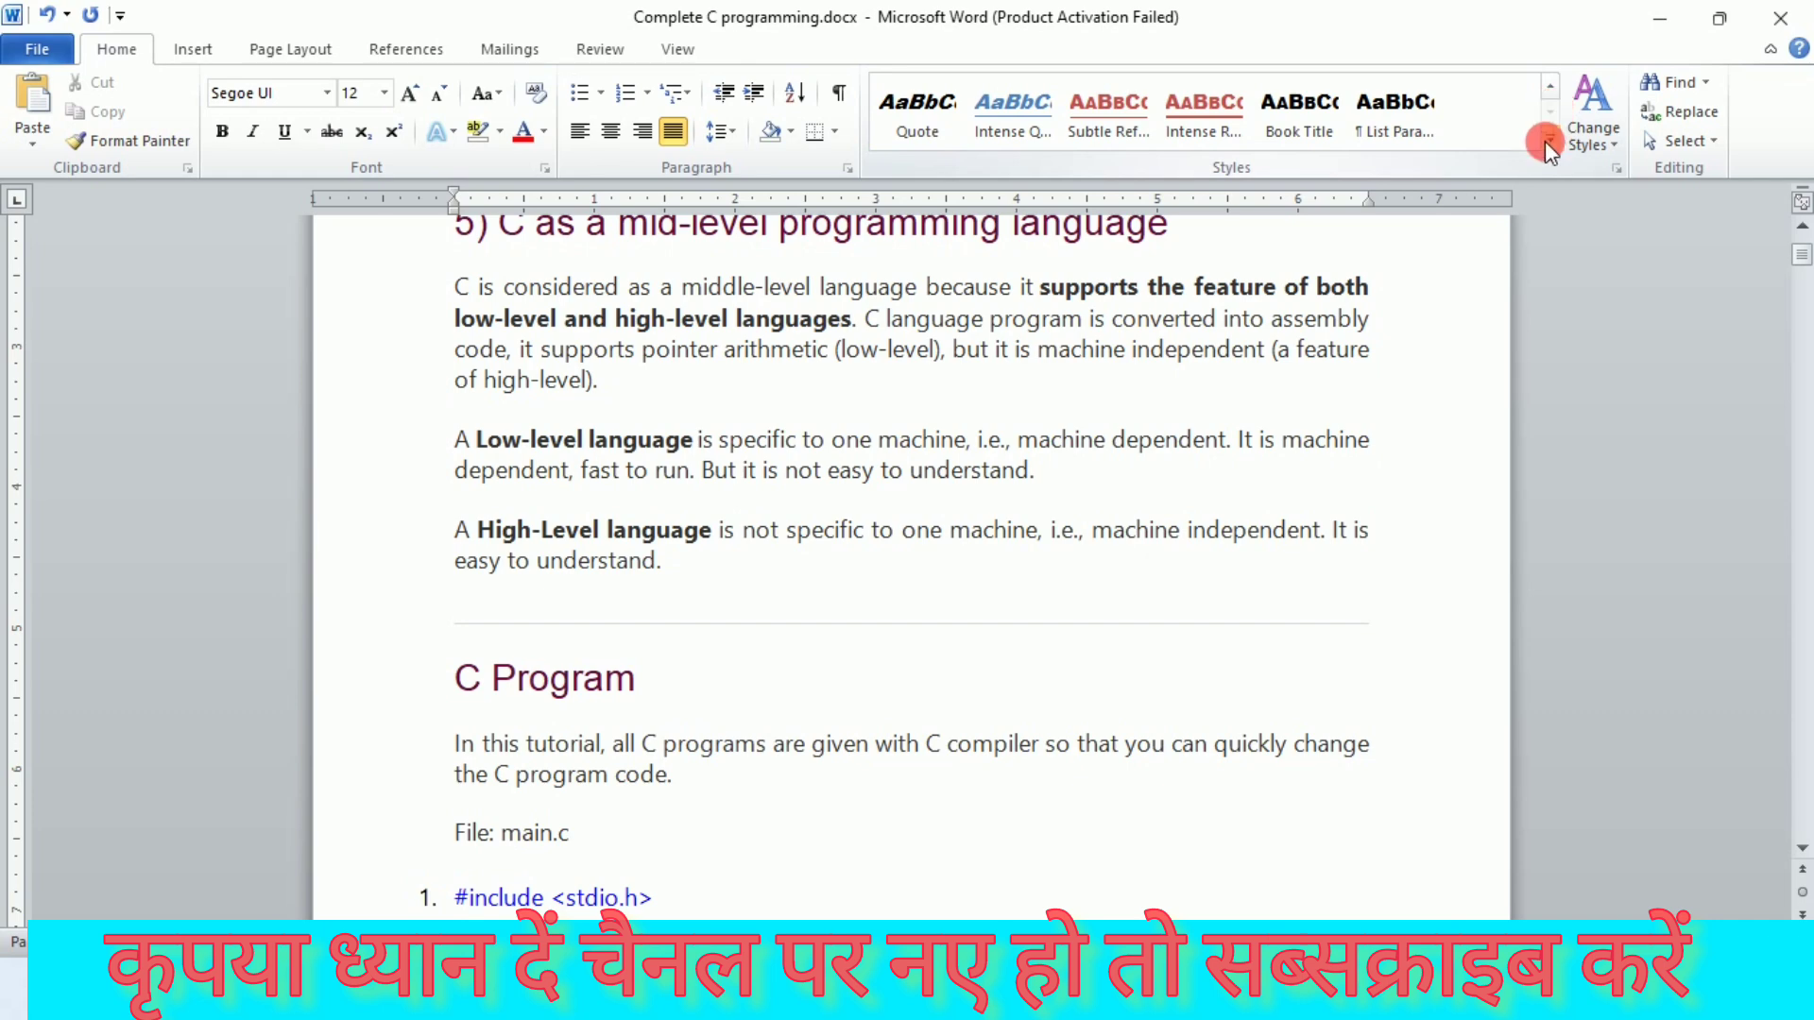
click(1549, 141)
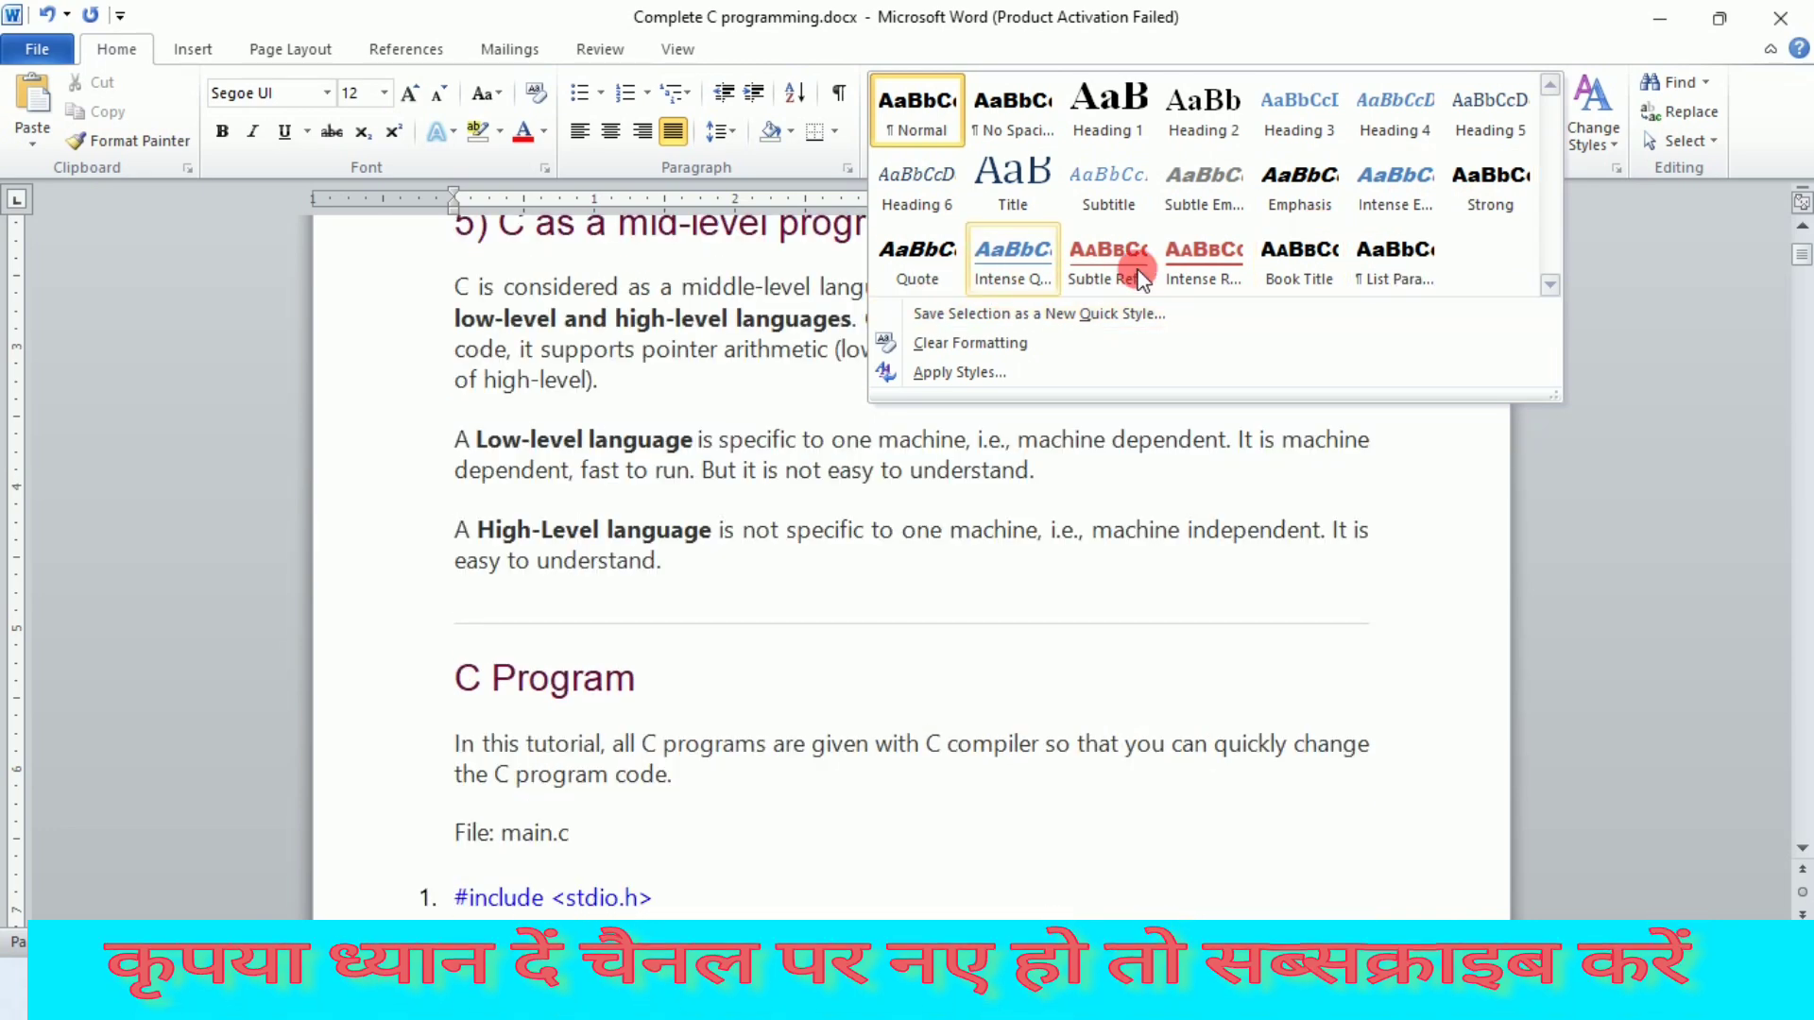
Step: Apply Intense Reference to the 'dependent, fast to run…' sentence and the High-Level paragraph
click(841, 607)
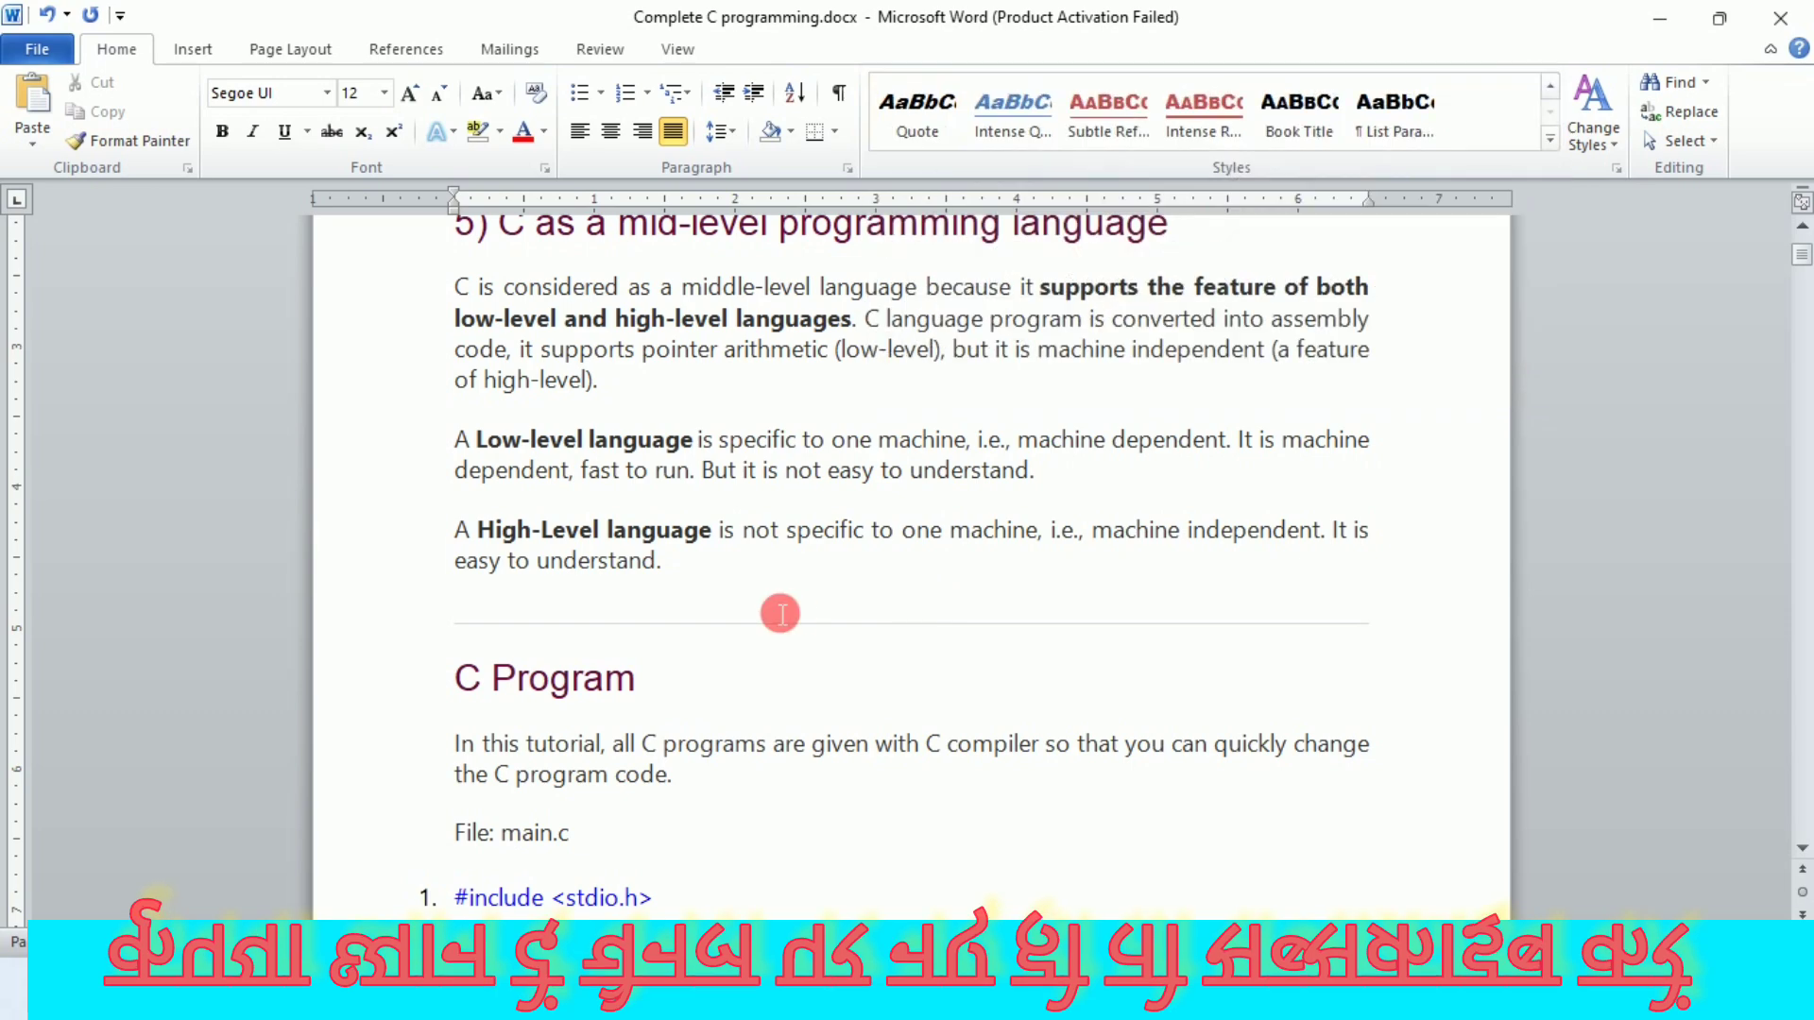
drag(377, 469, 375, 567)
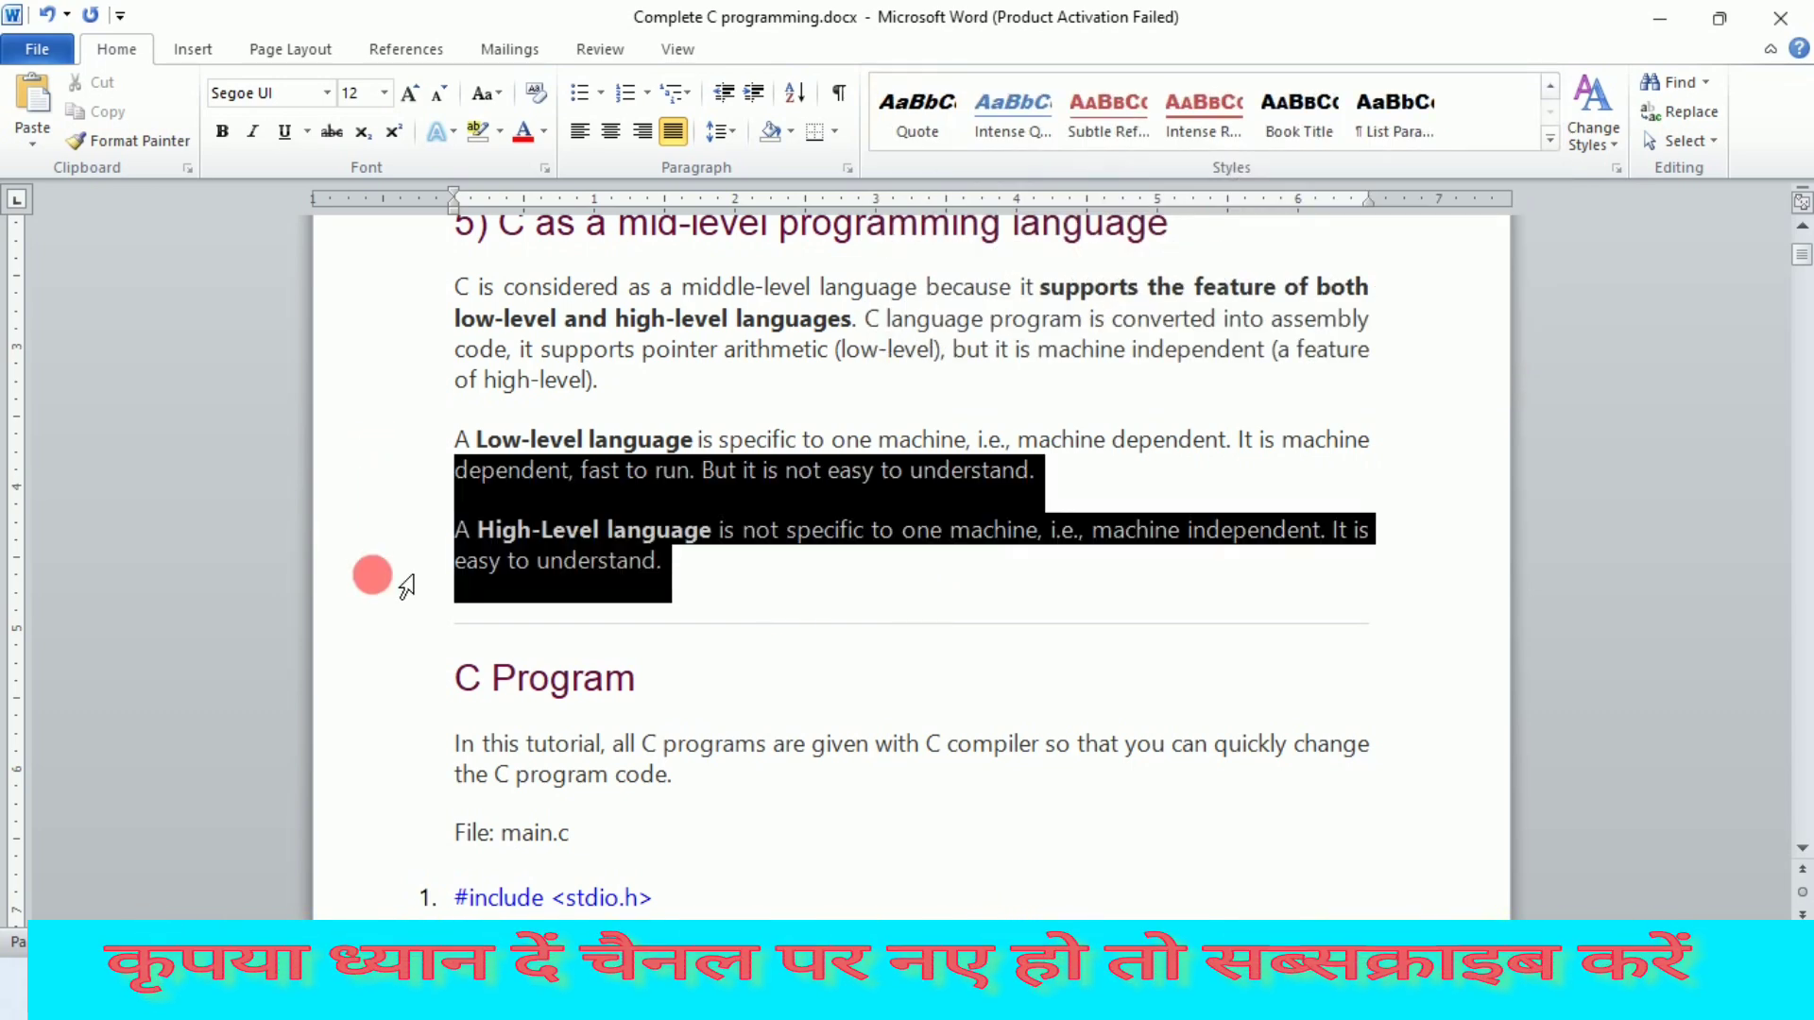
click(1181, 112)
click(974, 620)
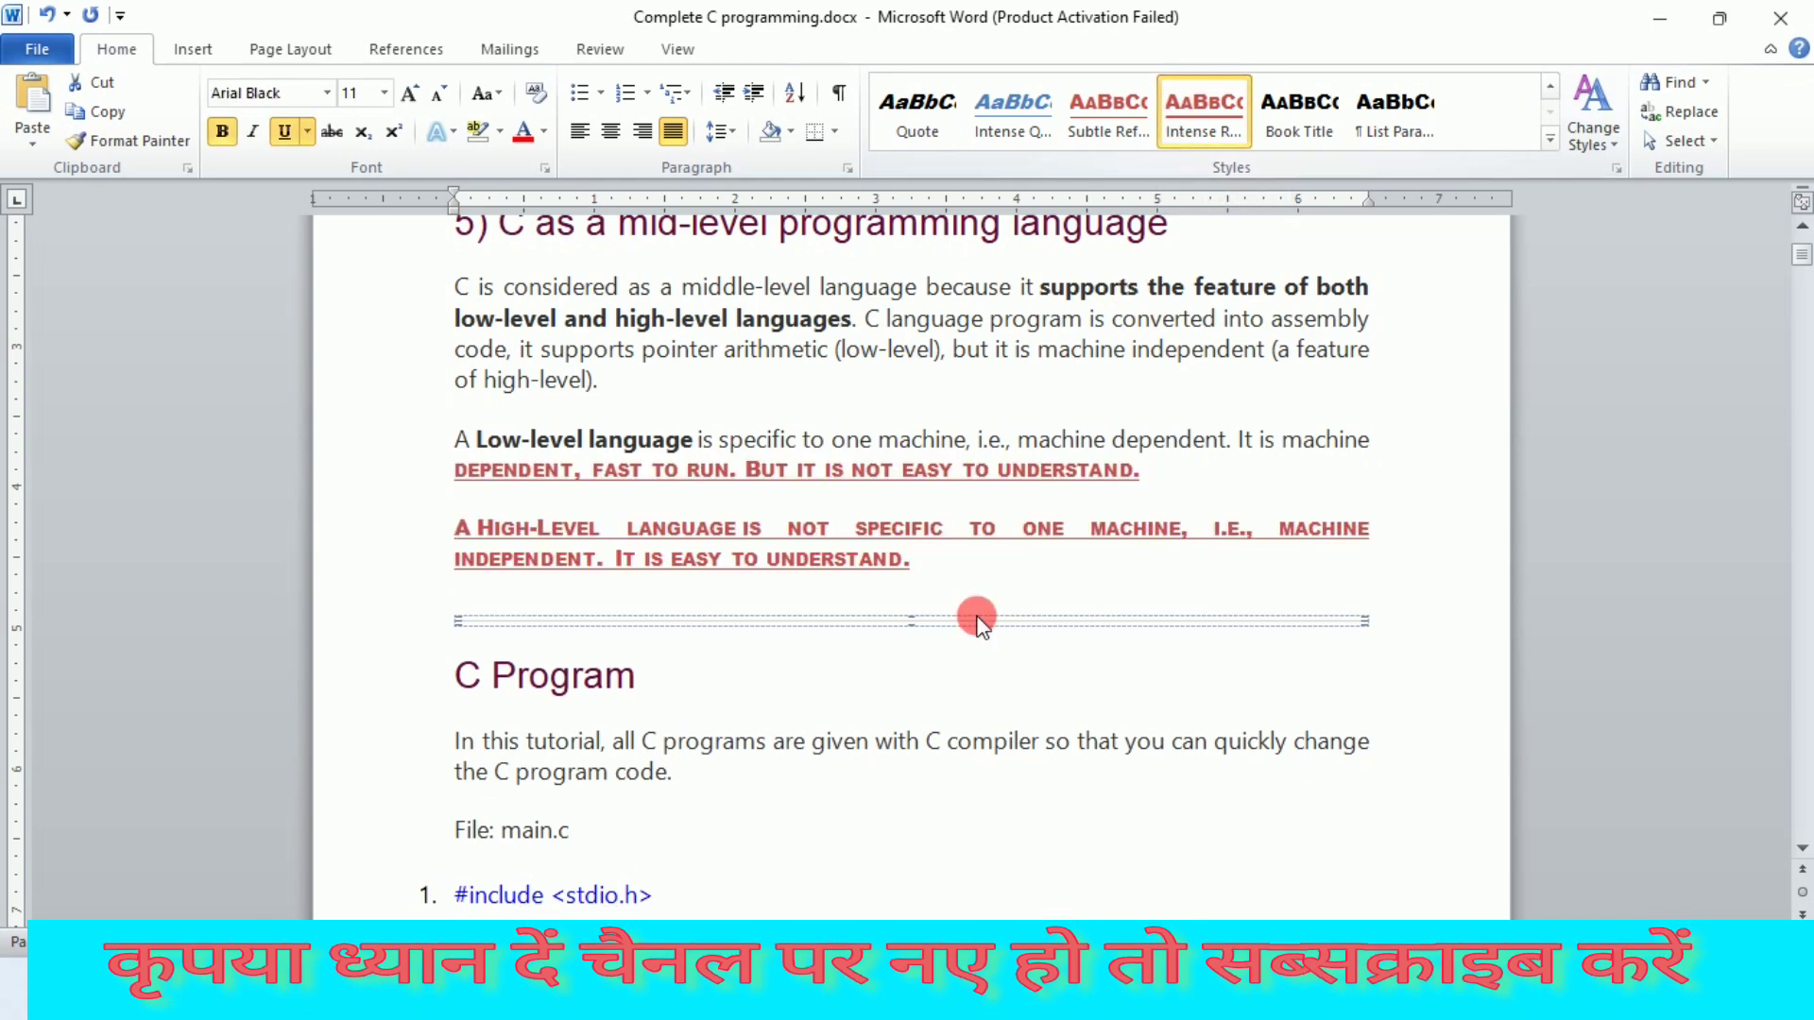
click(1550, 140)
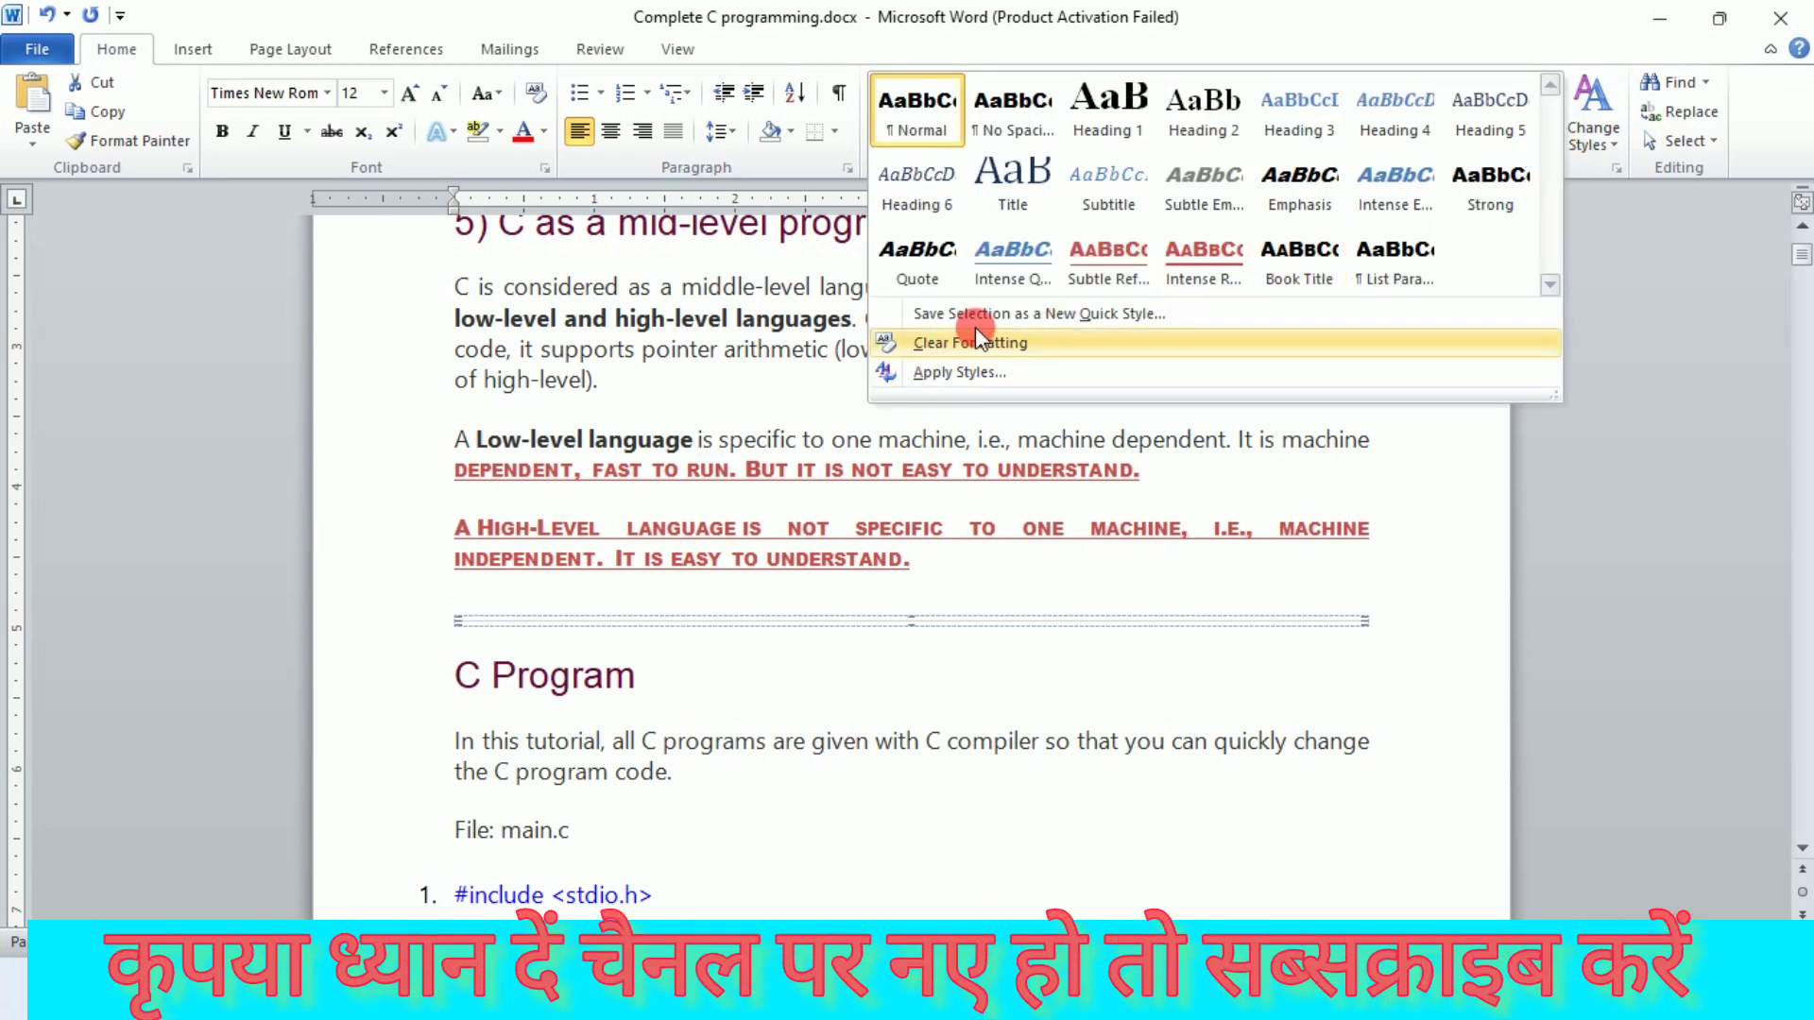
click(1052, 490)
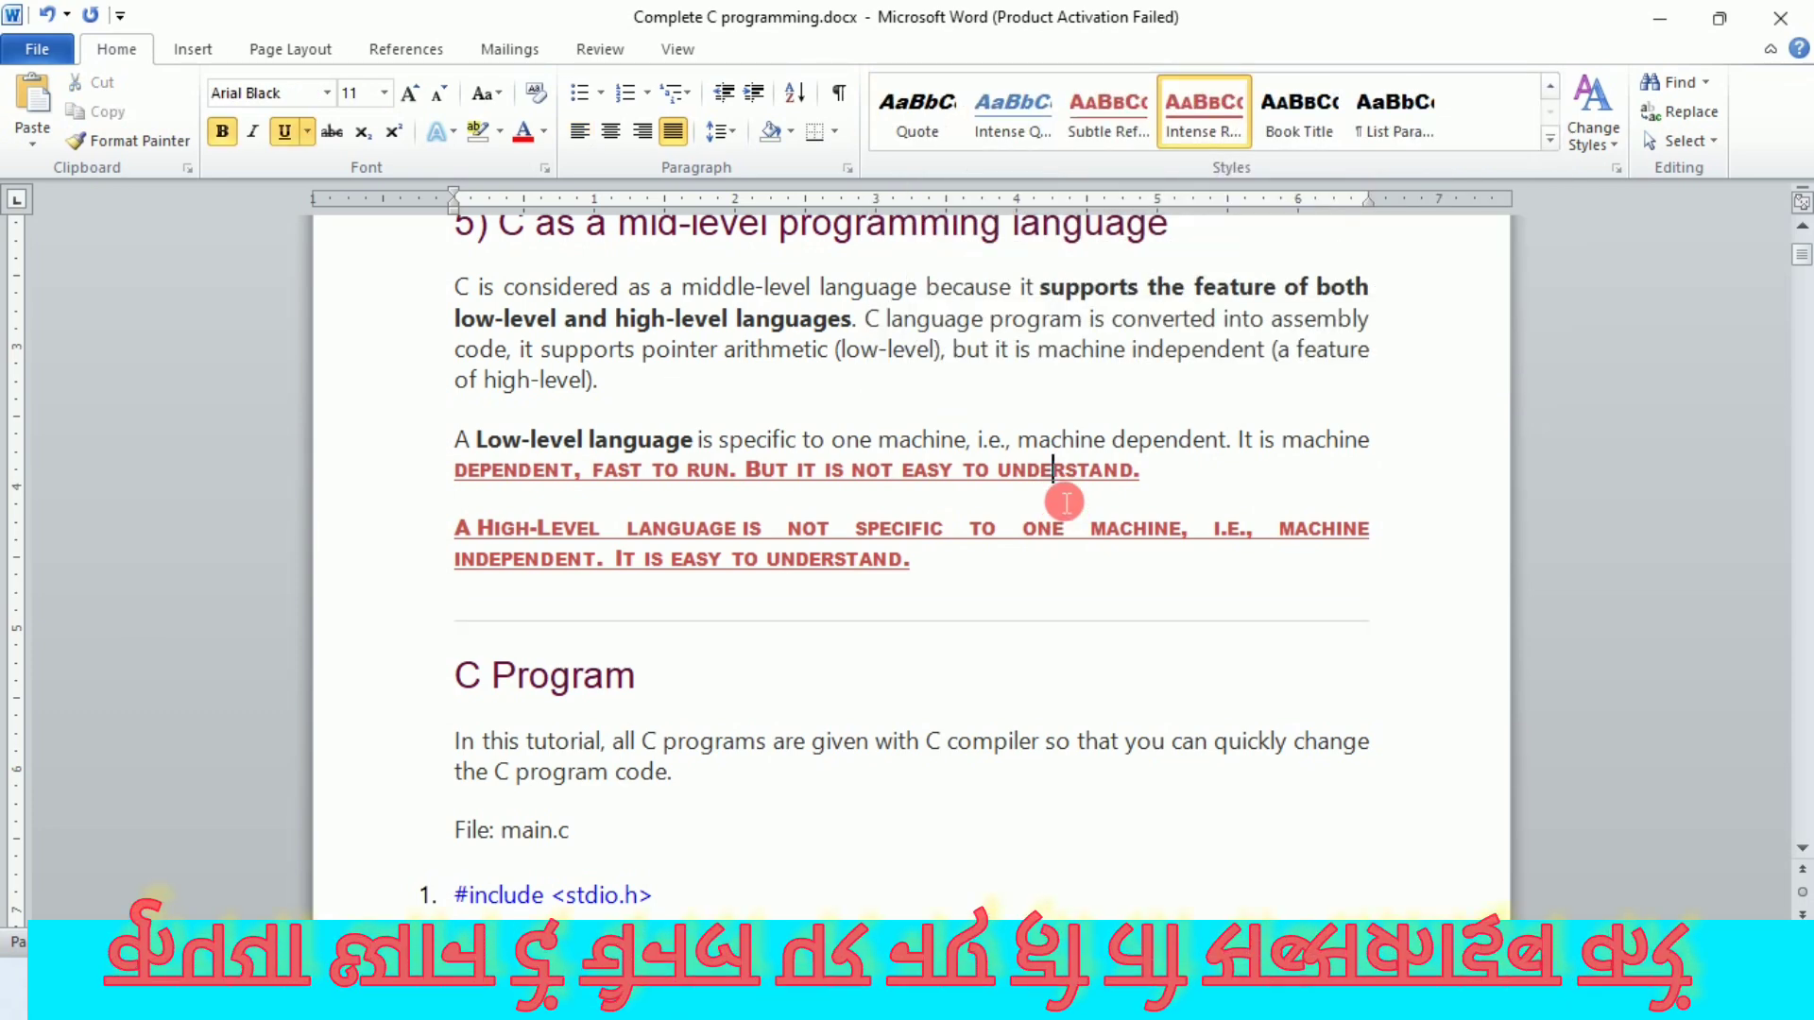
Step: Strip those two sentences' formatting with Clear Formatting from the full styles gallery
drag(387, 470, 426, 583)
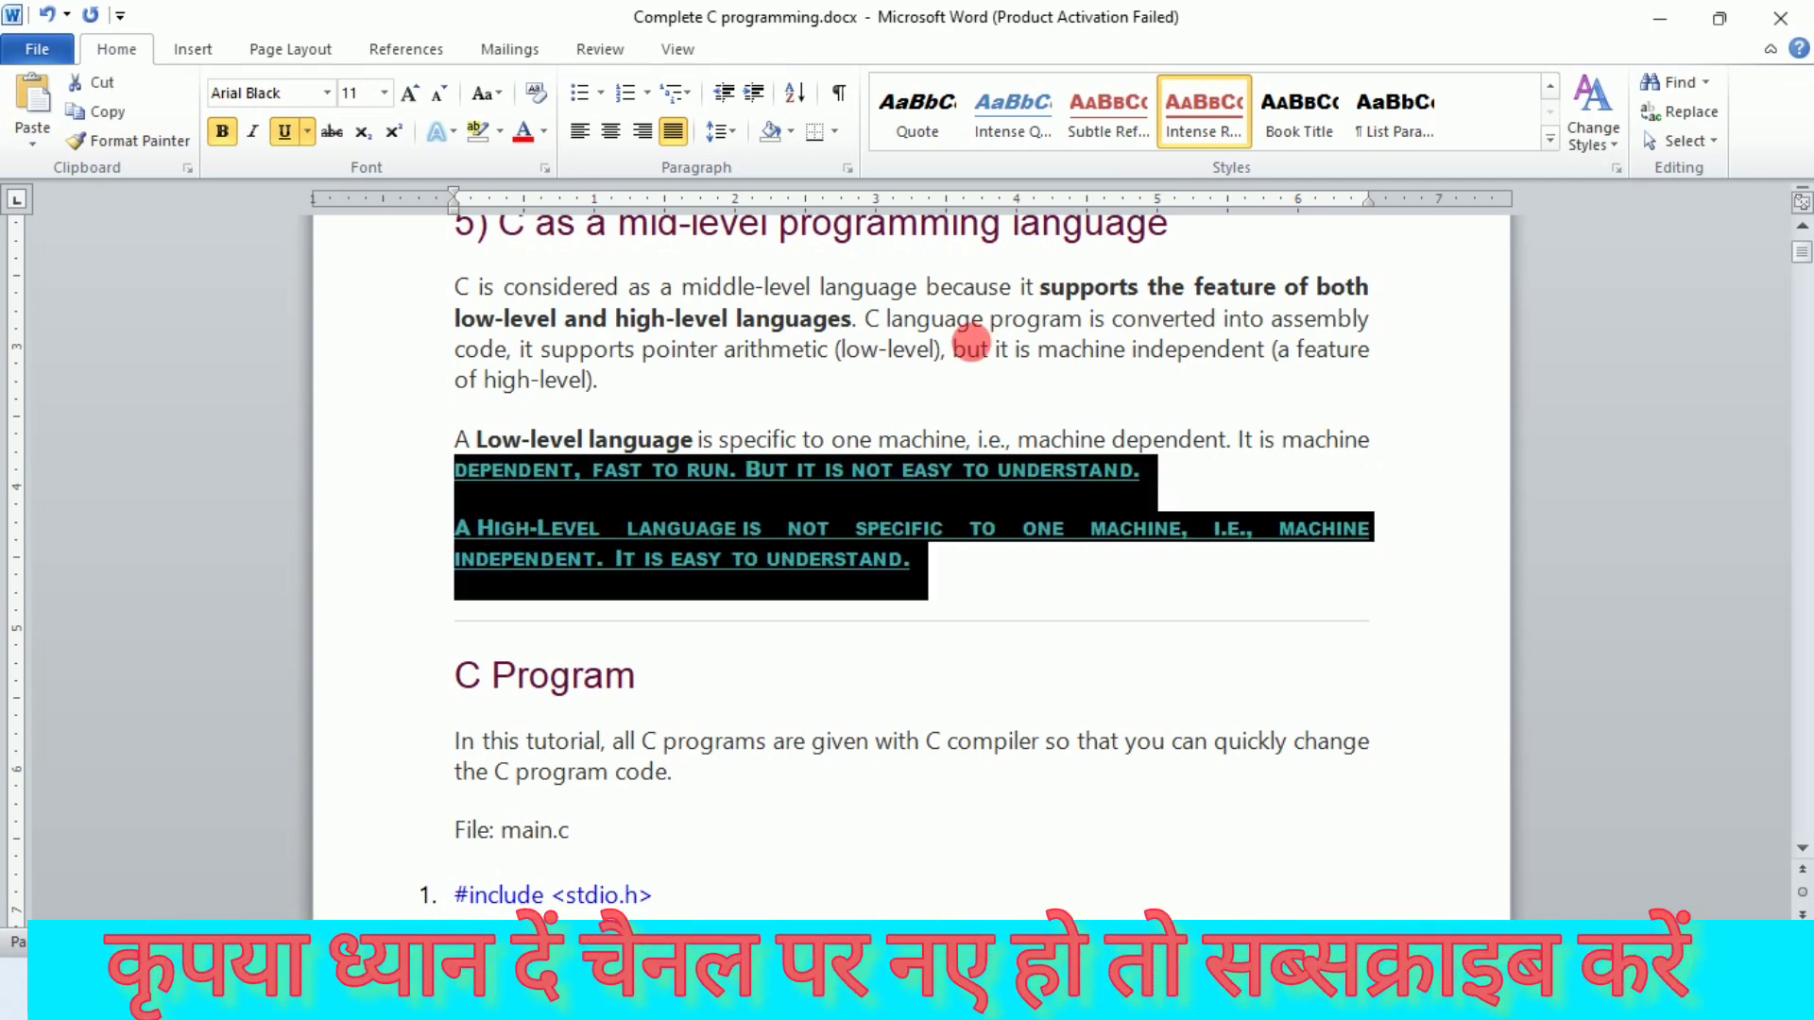
click(1549, 142)
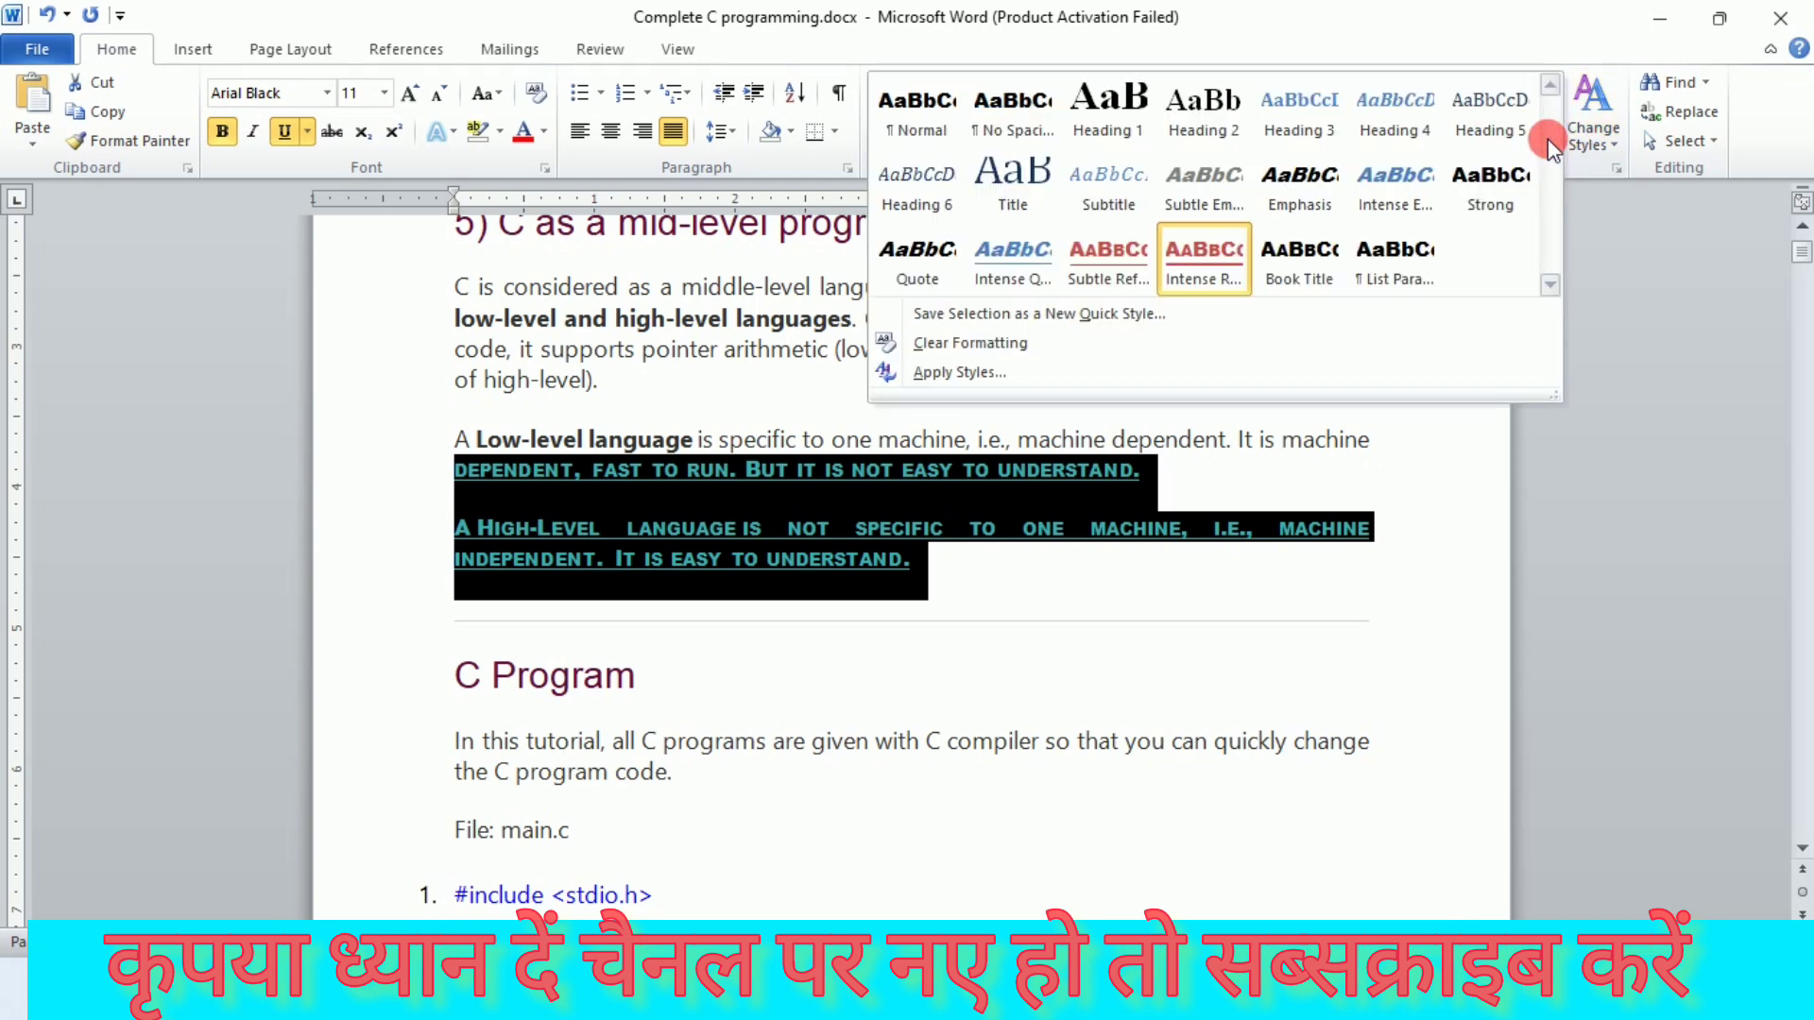
click(957, 340)
click(956, 659)
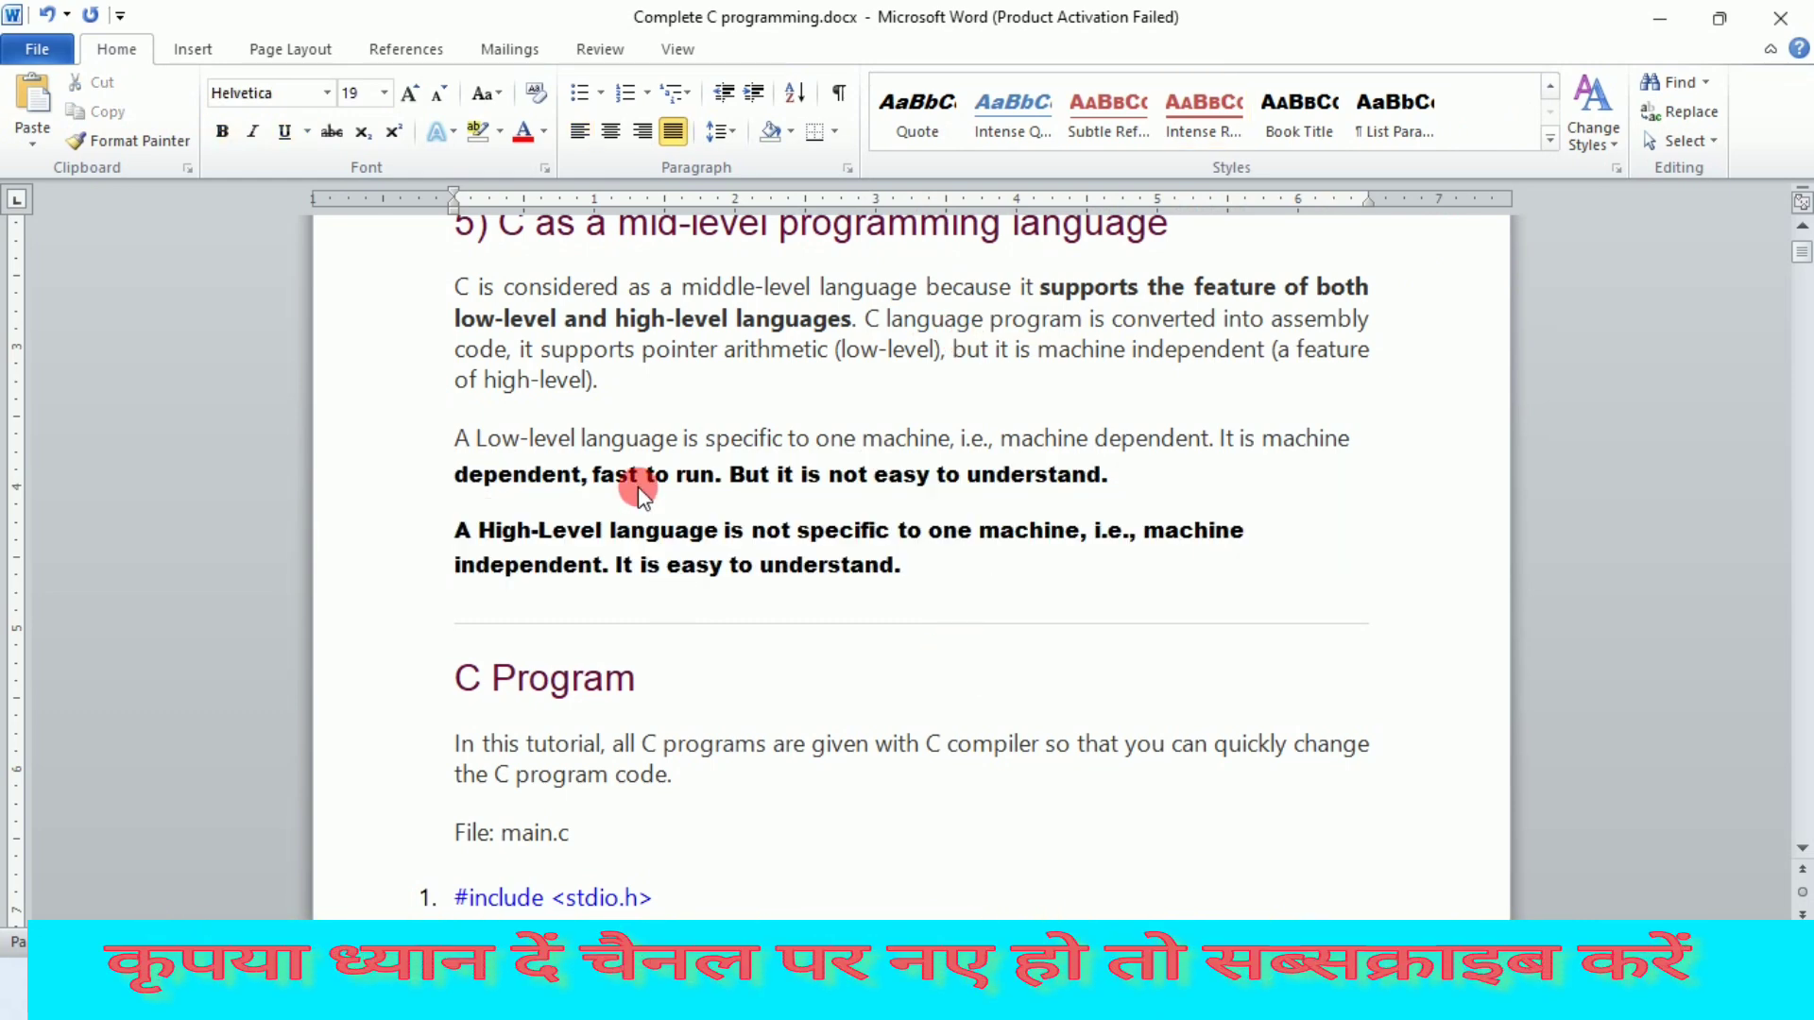
Step: Reselect the two now-bold sentences to check their appearance
scroll(718, 440, down, 3)
scroll(731, 452, up, 6)
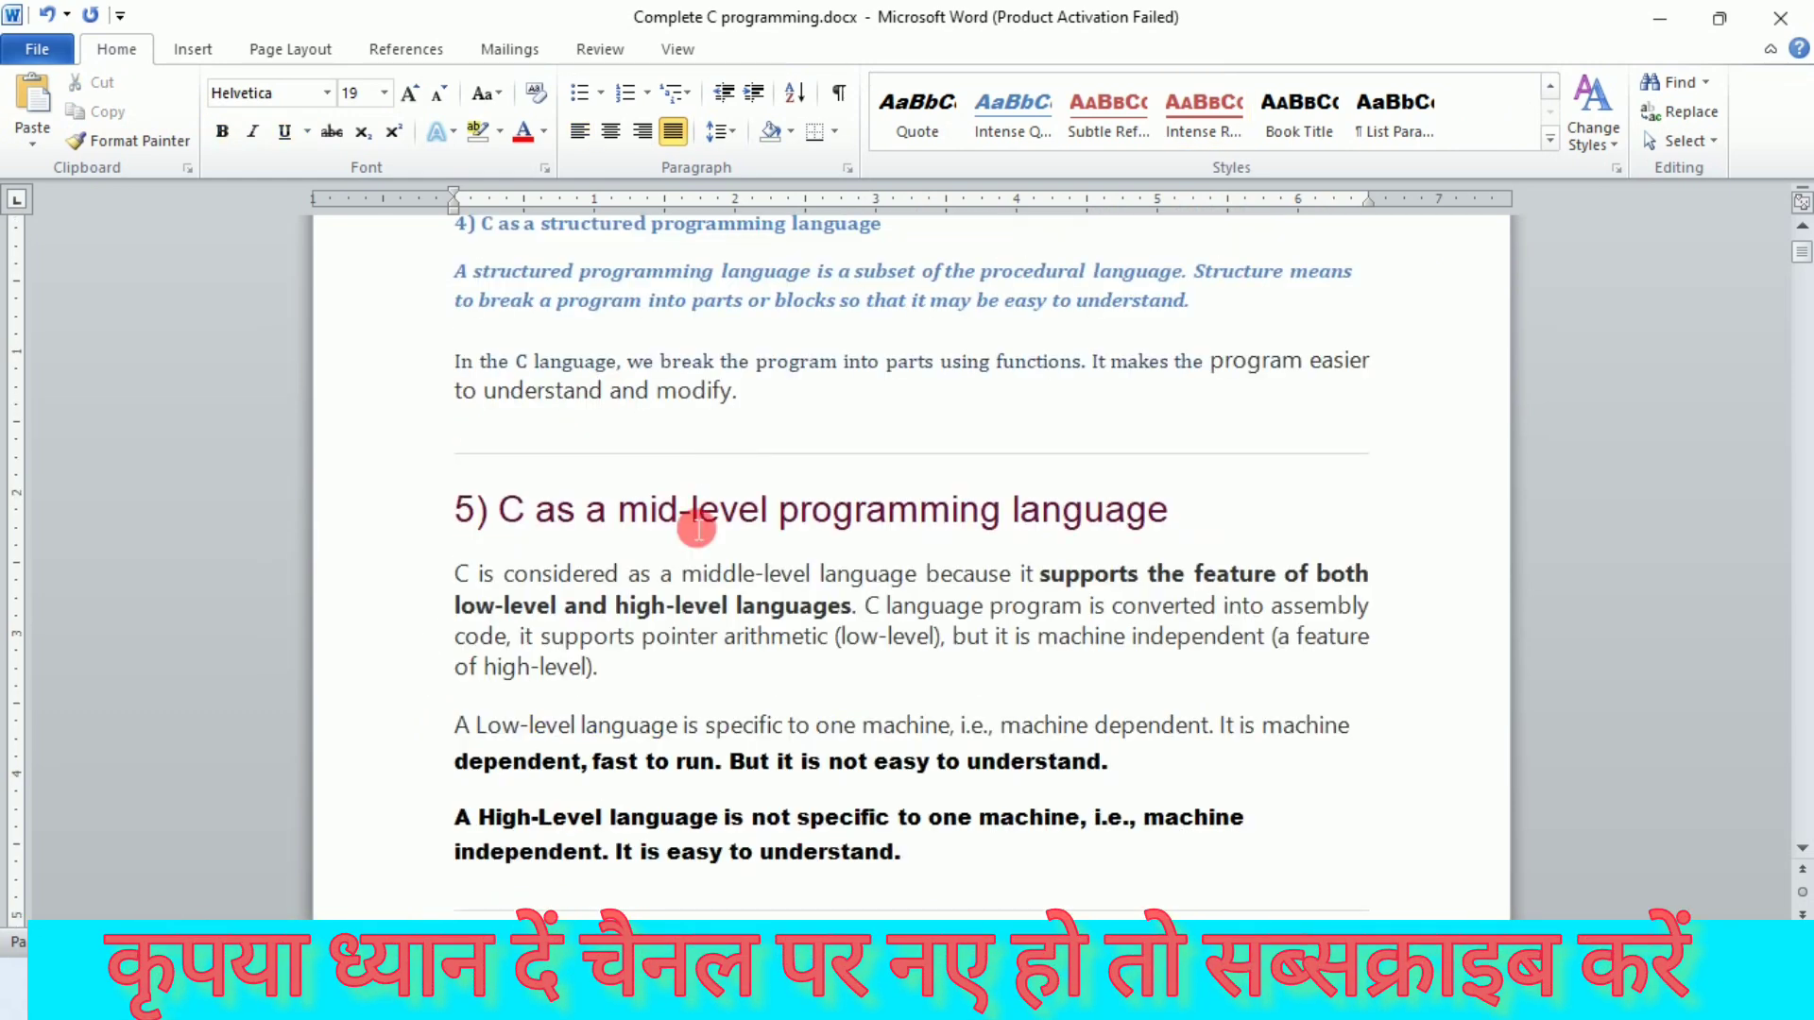
scroll(698, 529, down, 3)
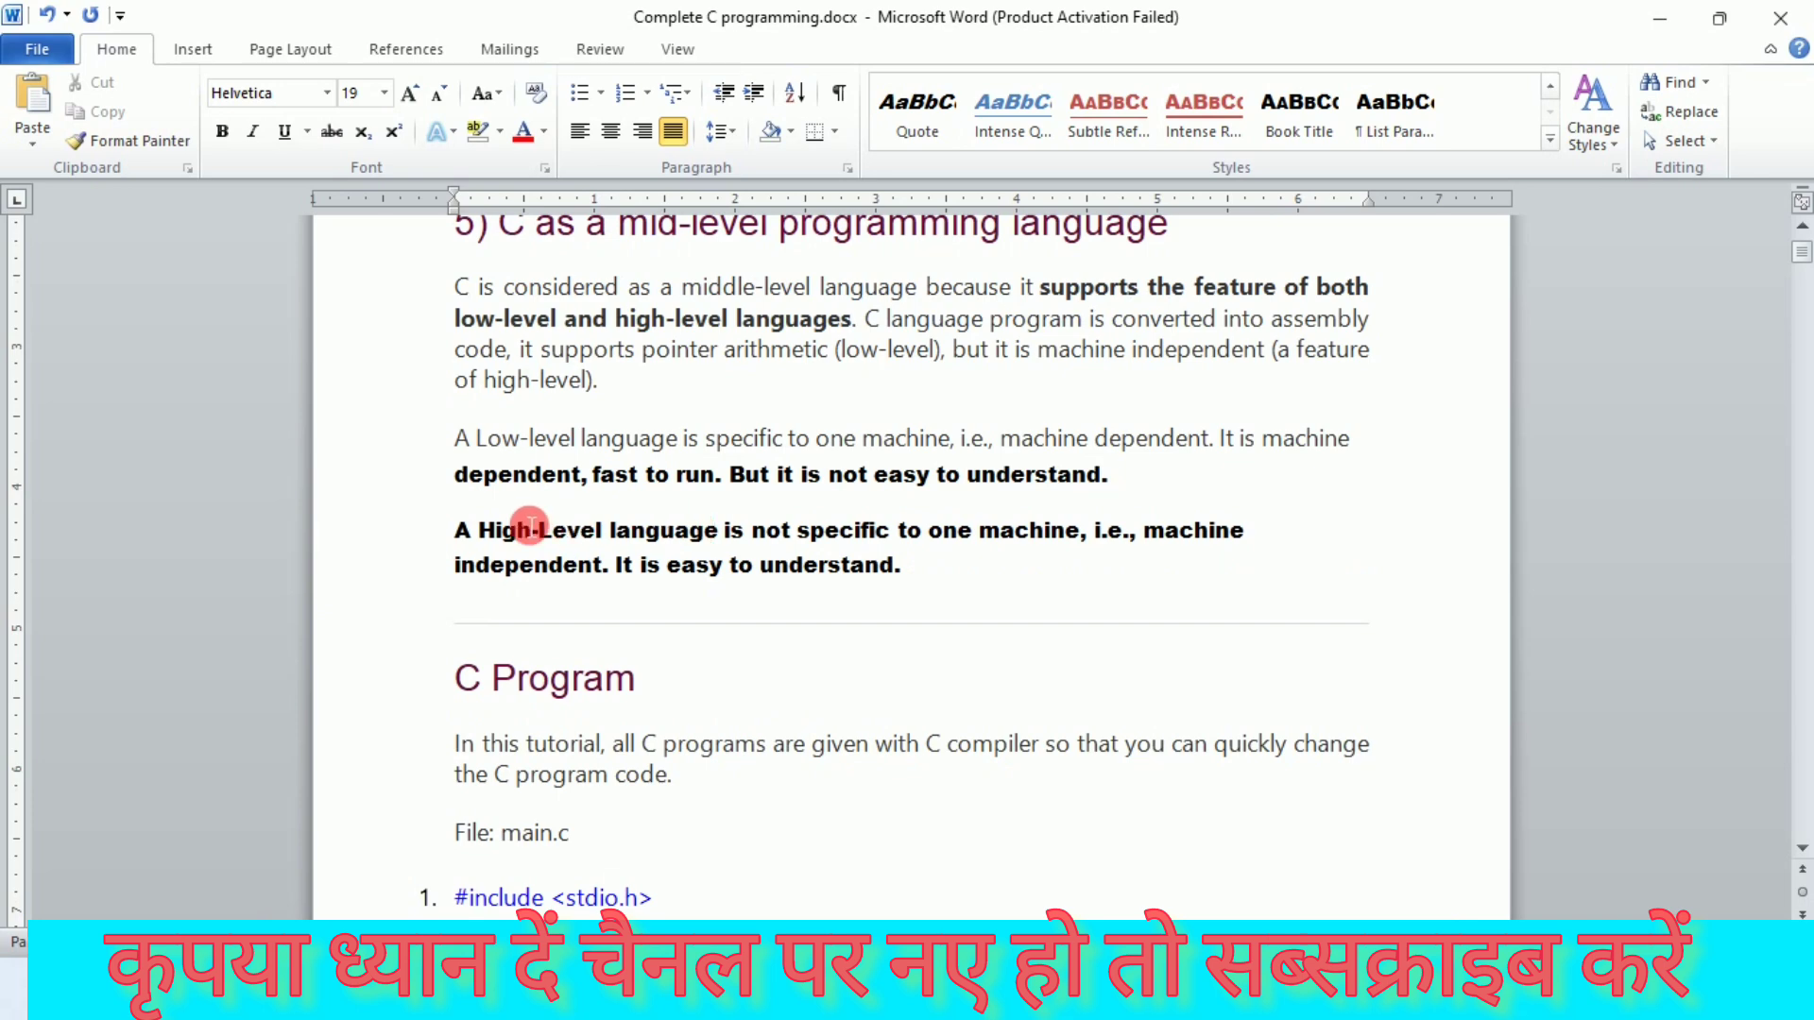
mouse_move(436, 477)
mouse_down()
mouse_move(466, 524)
mouse_move(457, 586)
mouse_up()
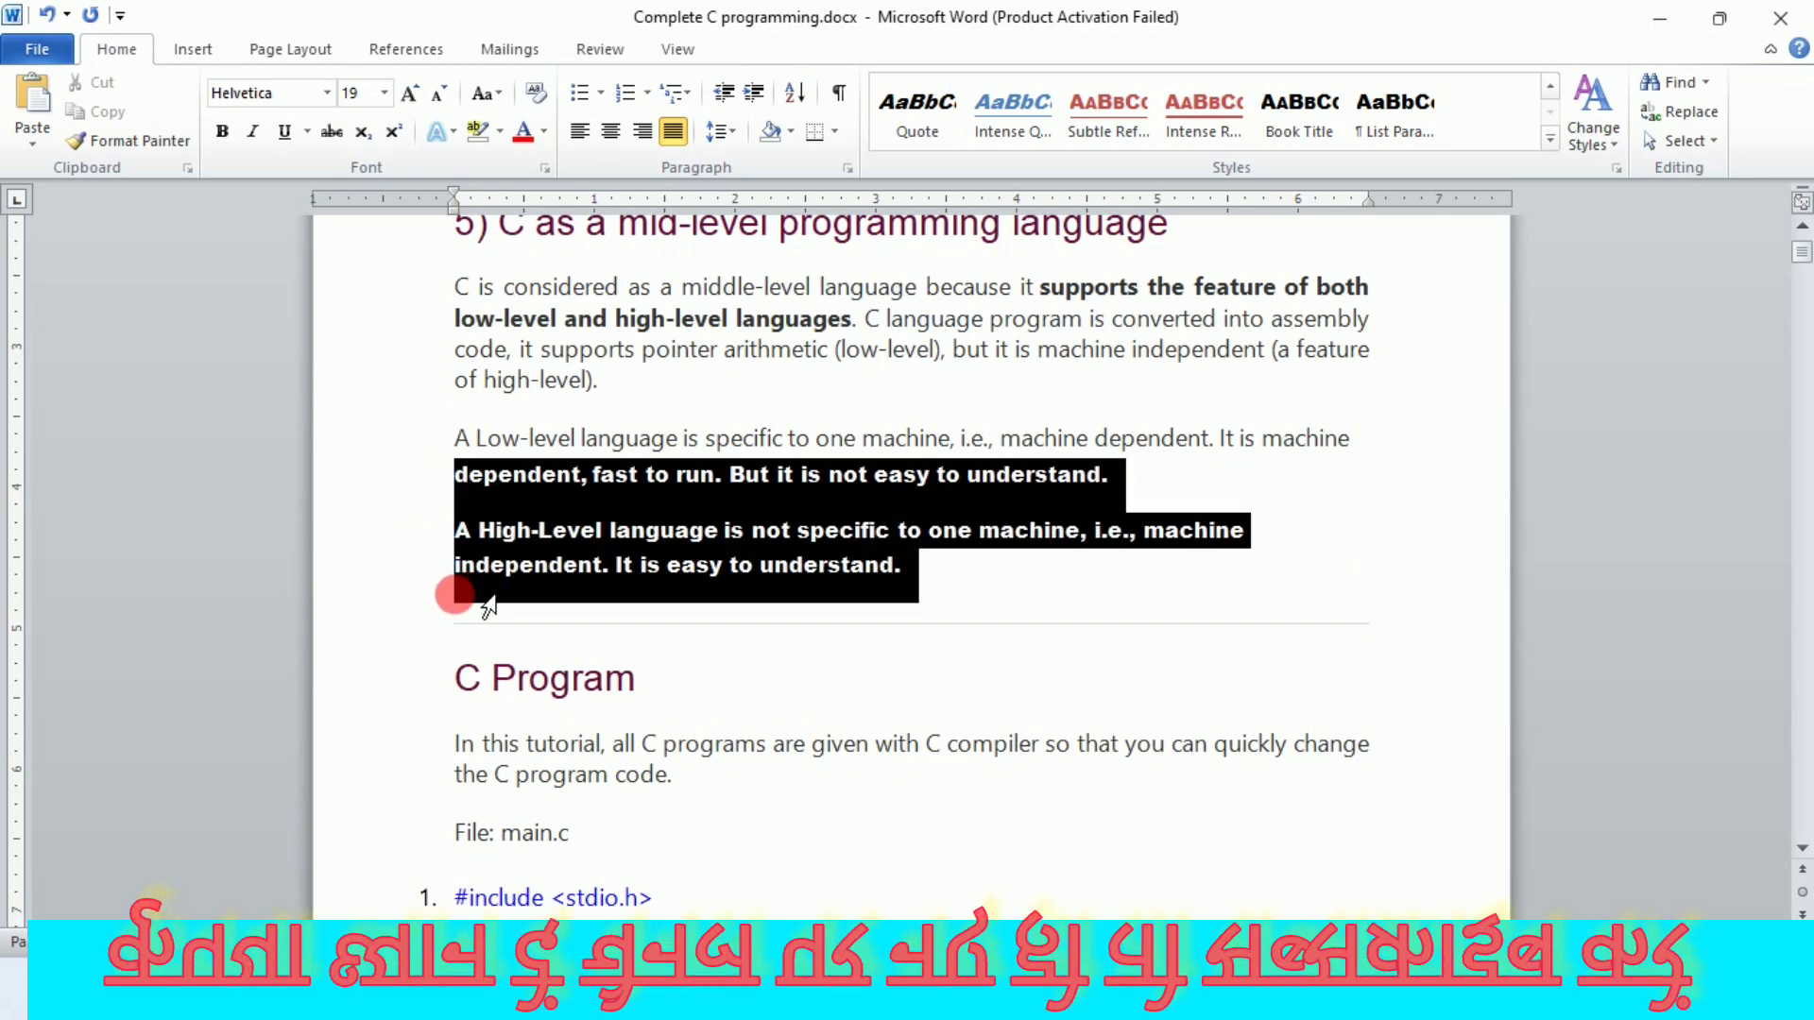
click(860, 352)
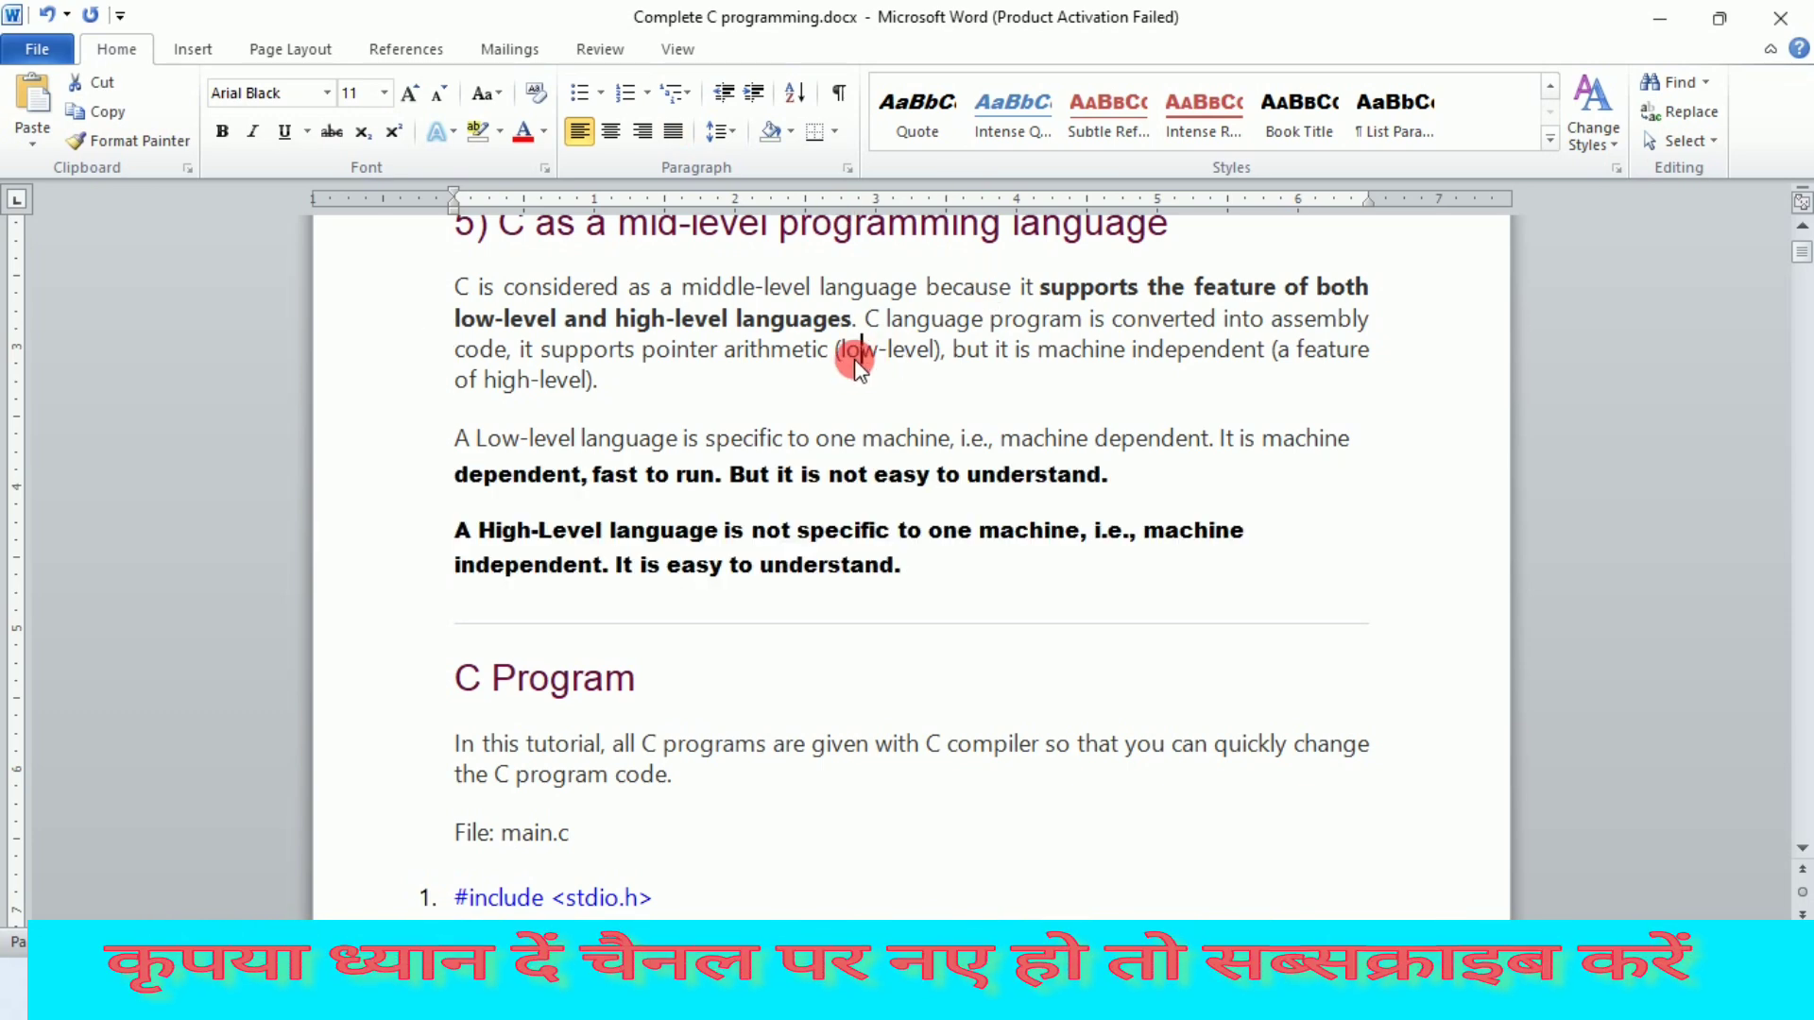
Step: Undo the last three formatting changes to section 5's sentences
click(49, 16)
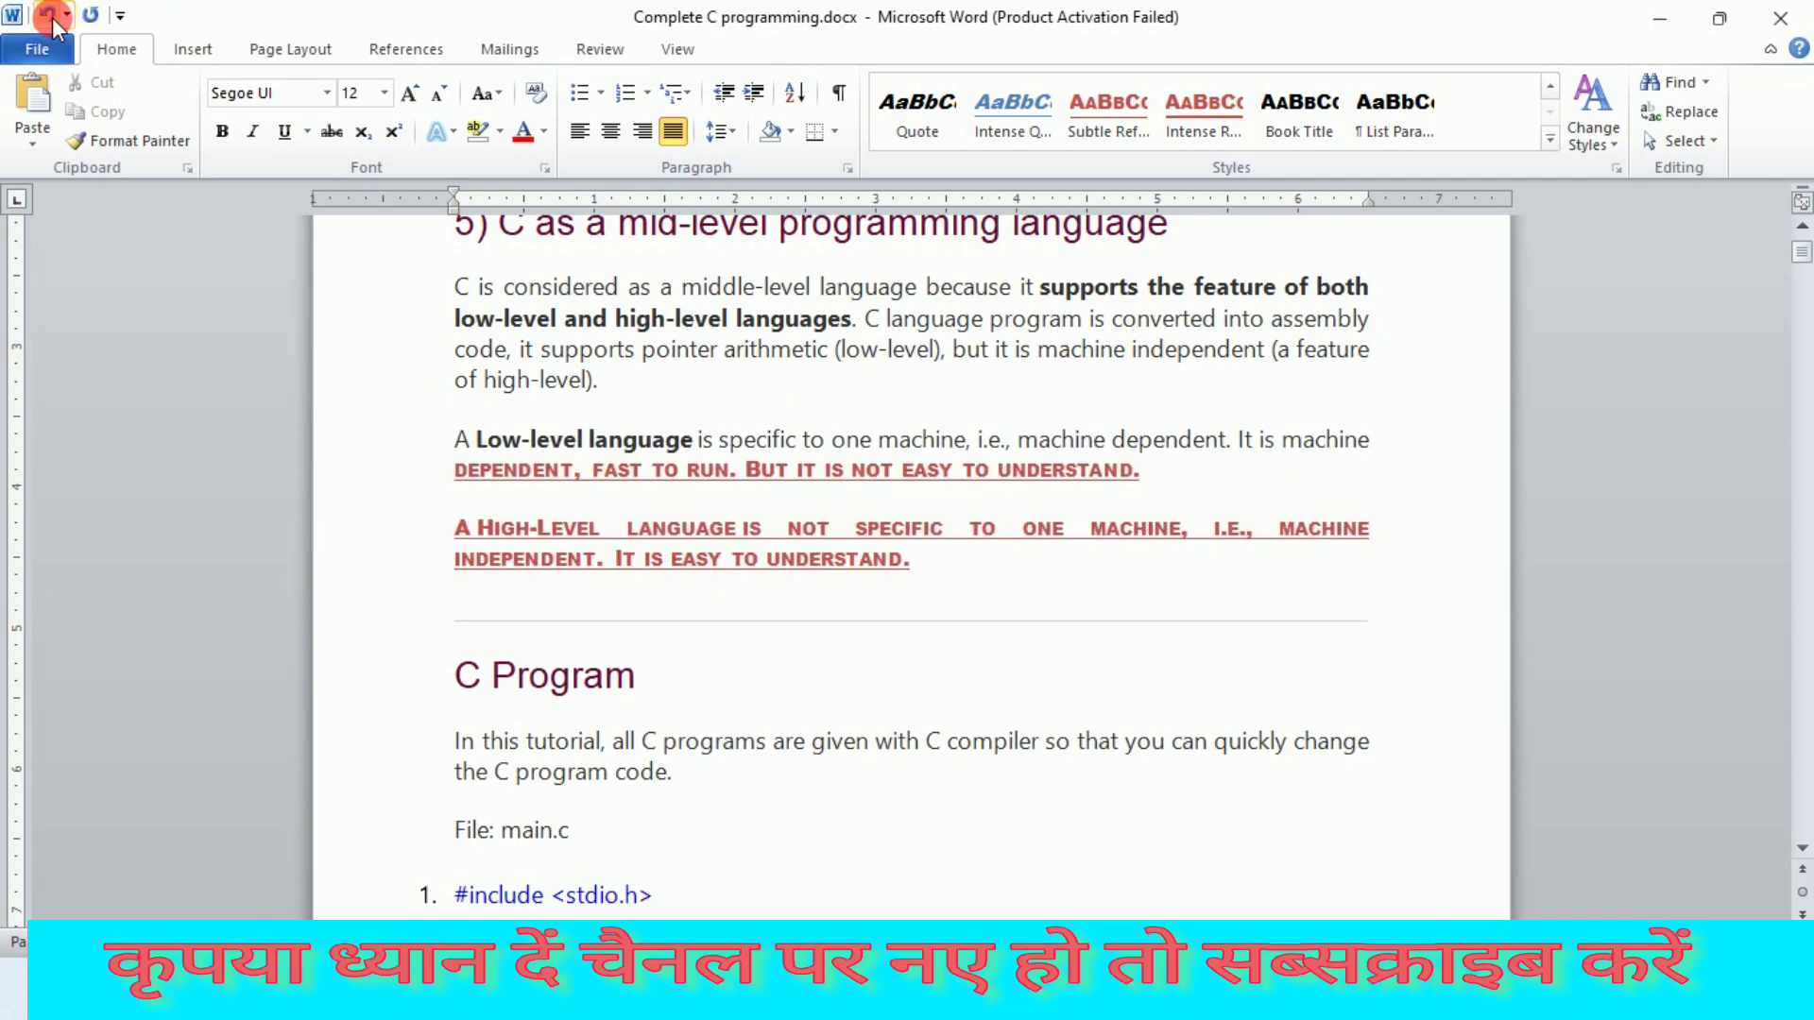
click(49, 15)
click(50, 15)
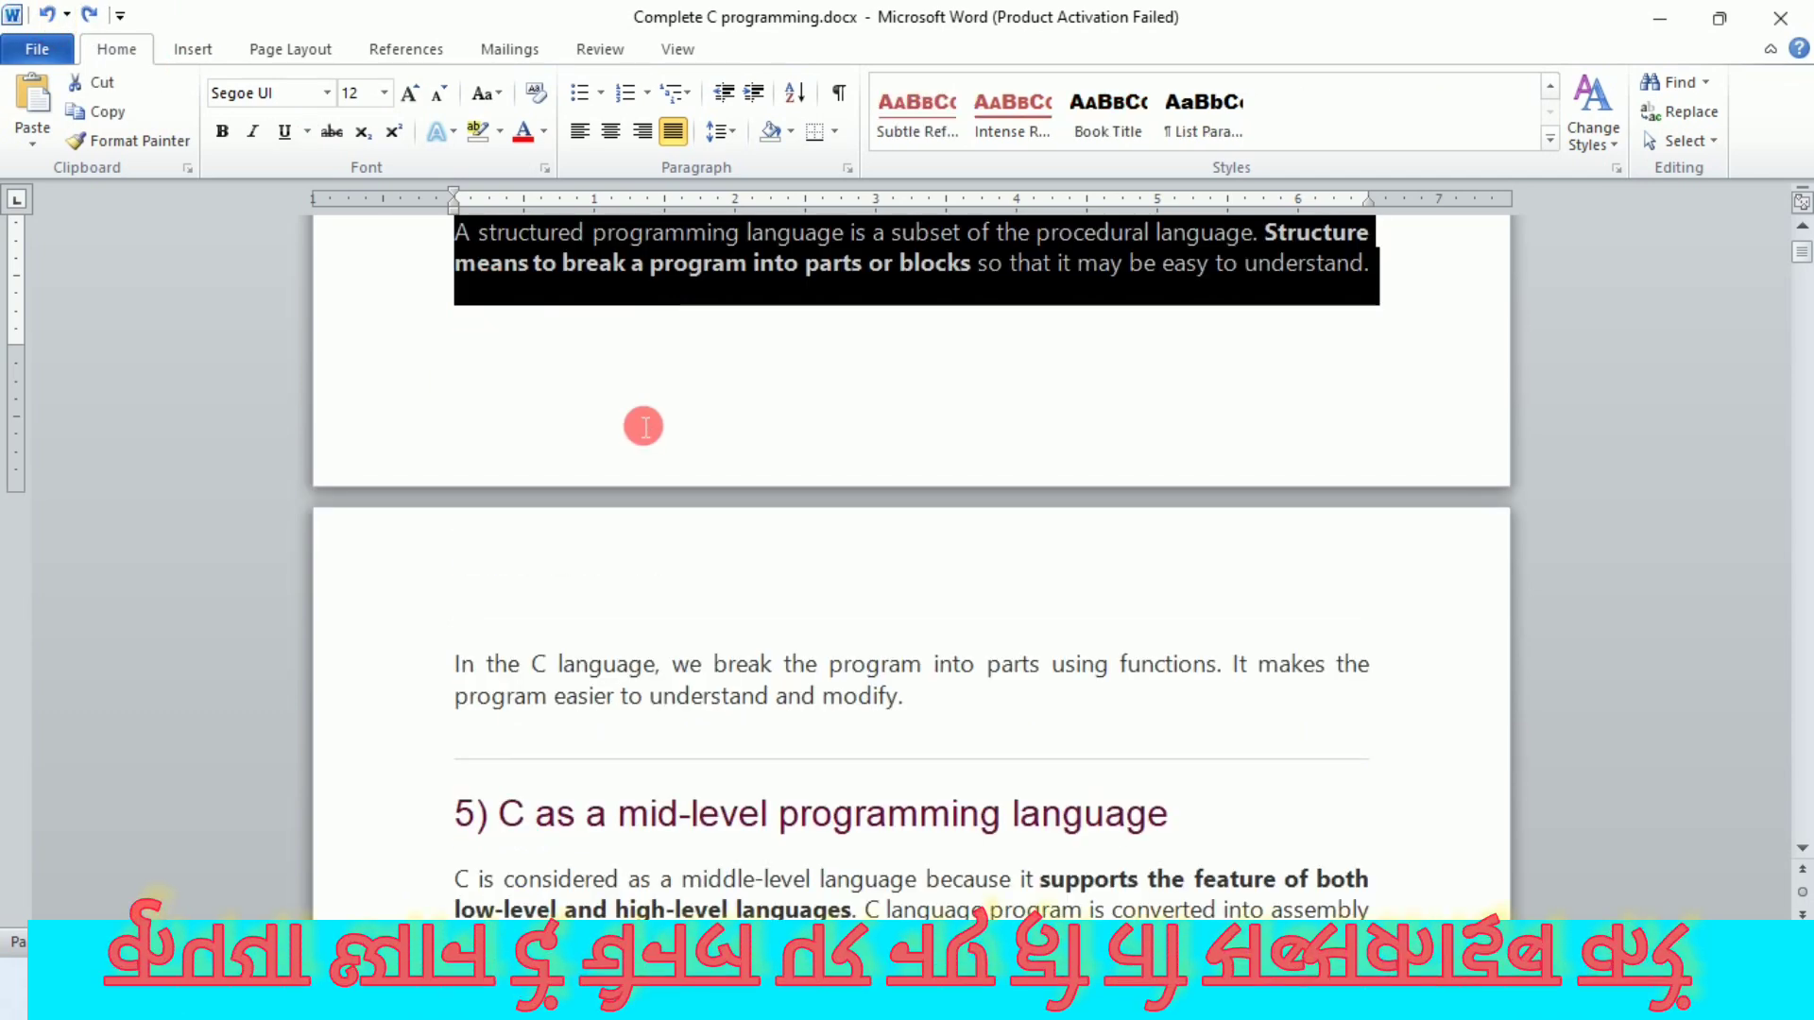
click(643, 427)
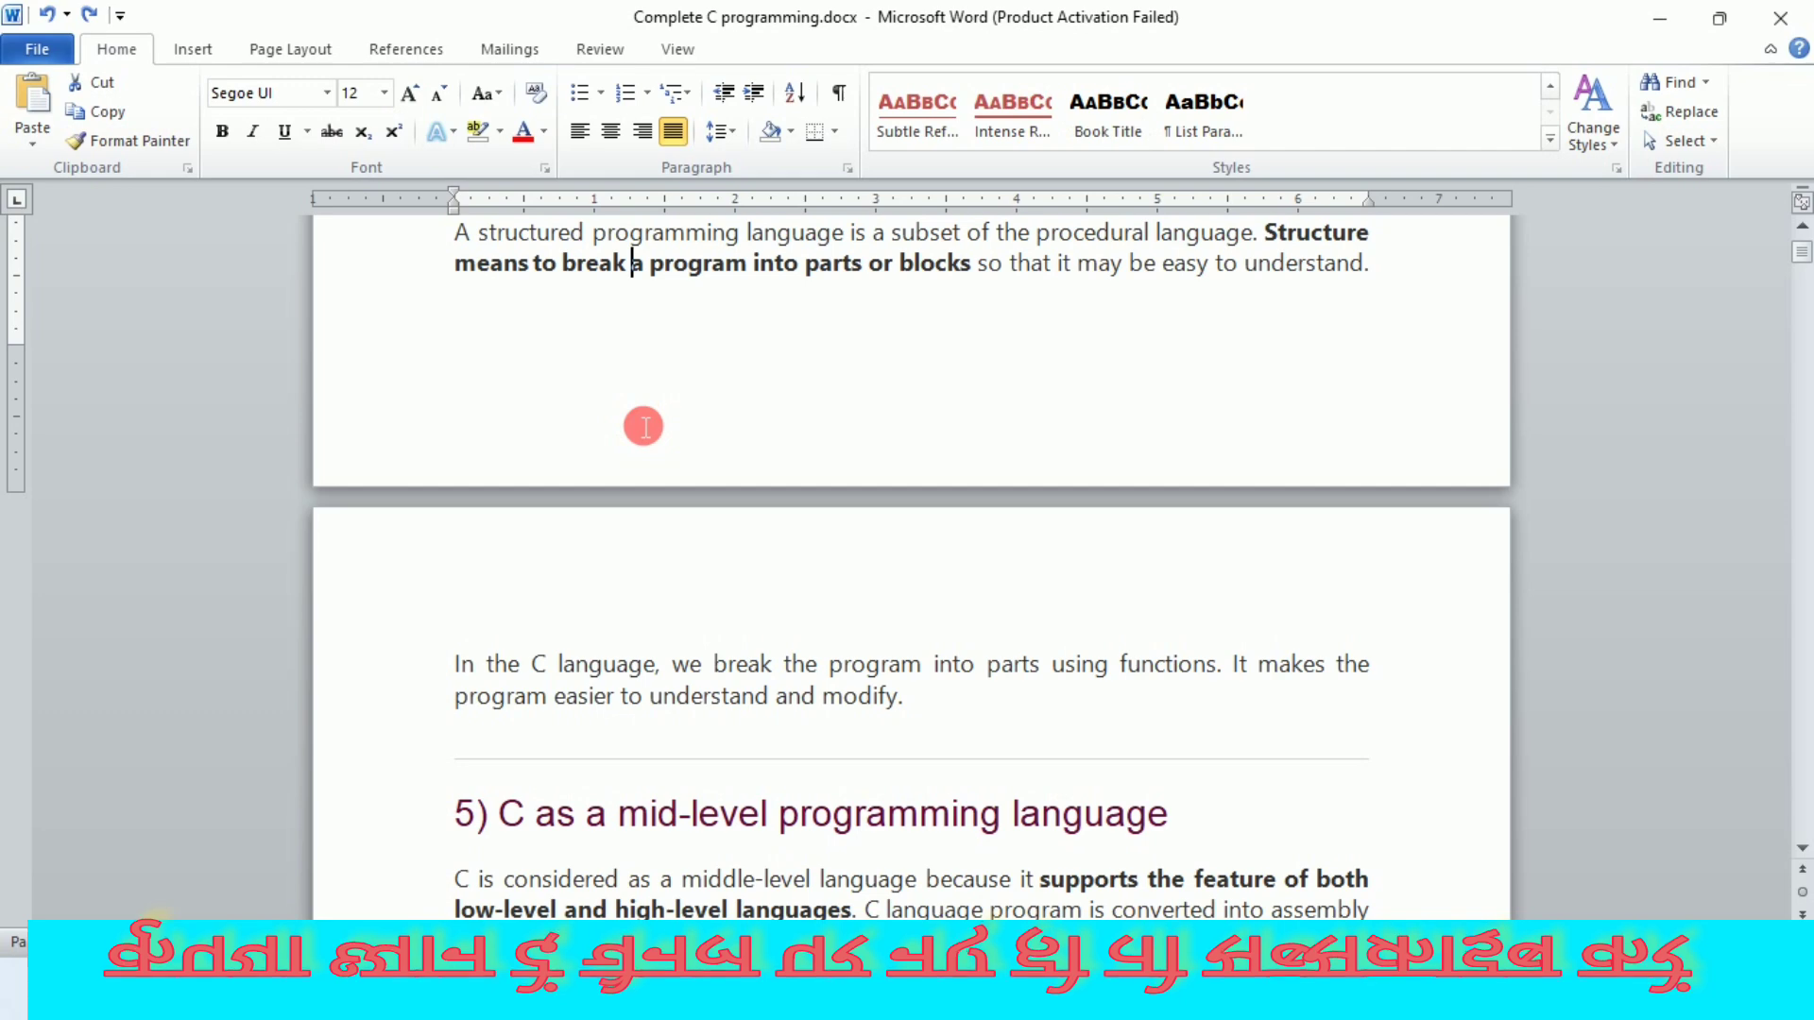
Step: Open the Apply Styles pane from the expanded quick-style gallery
click(1550, 140)
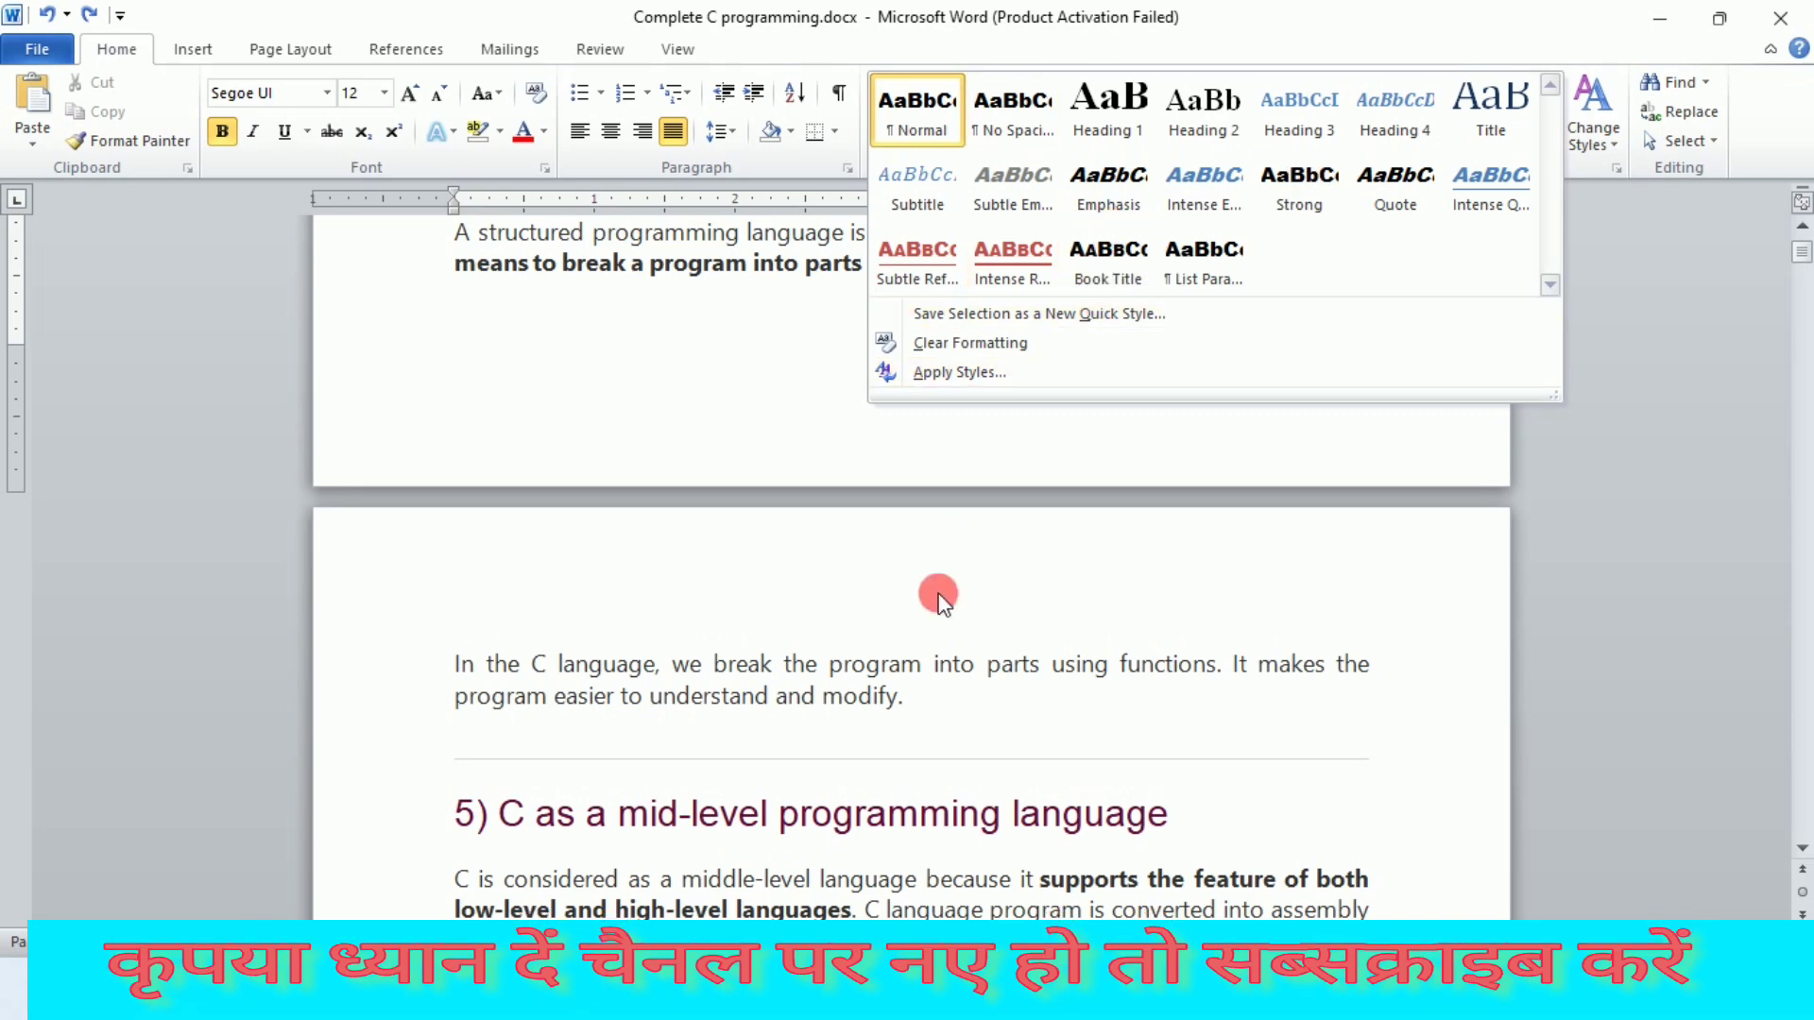
scroll(938, 631, down, 6)
scroll(948, 636, down, 3)
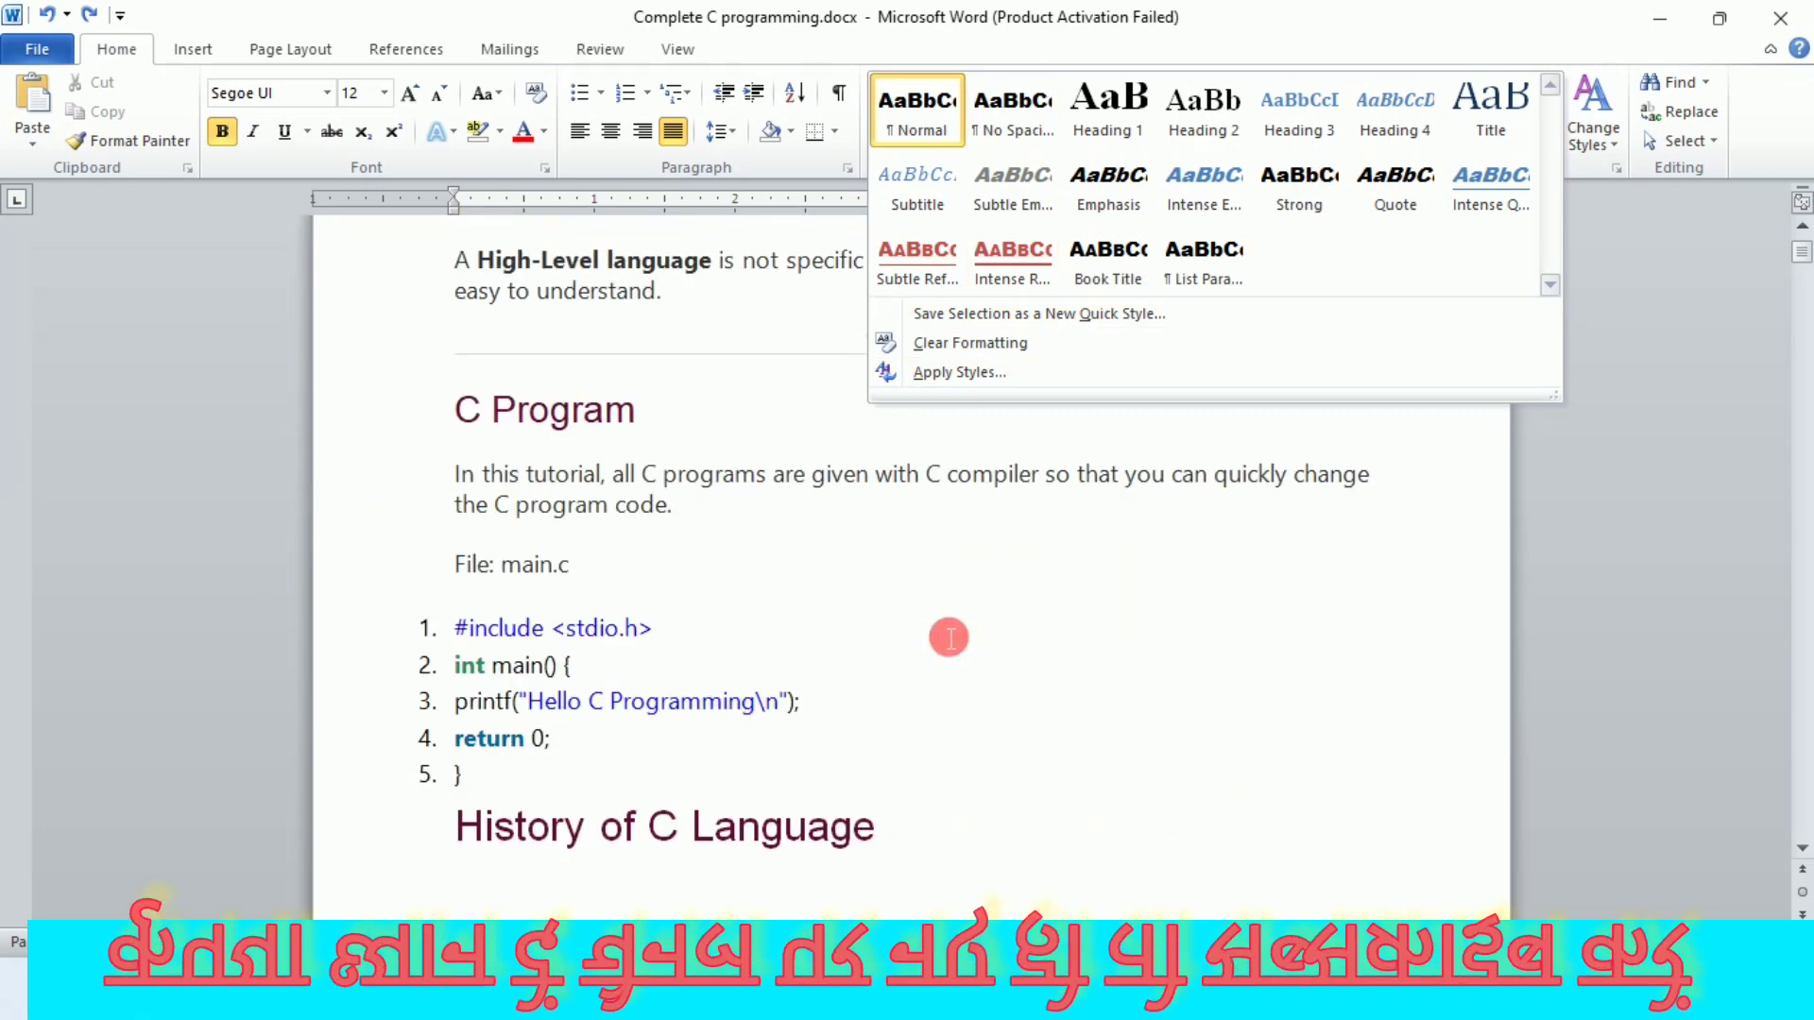
scroll(948, 635, up, 3)
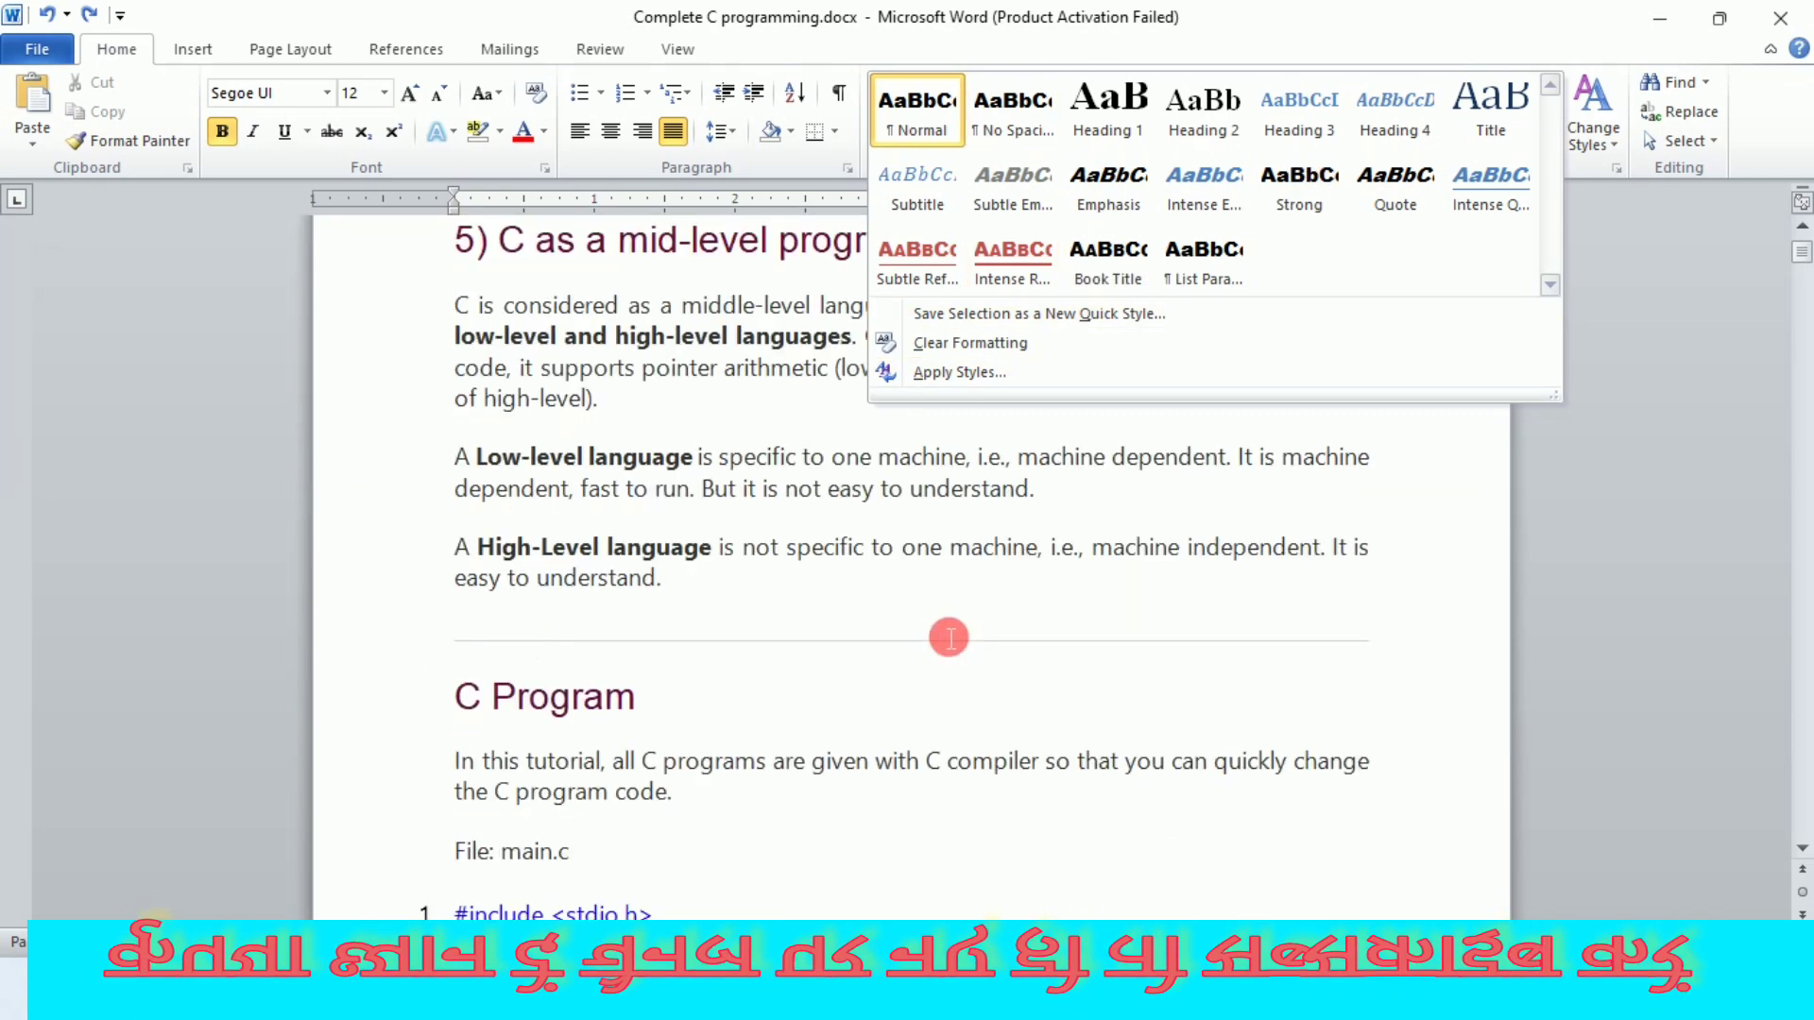
click(956, 374)
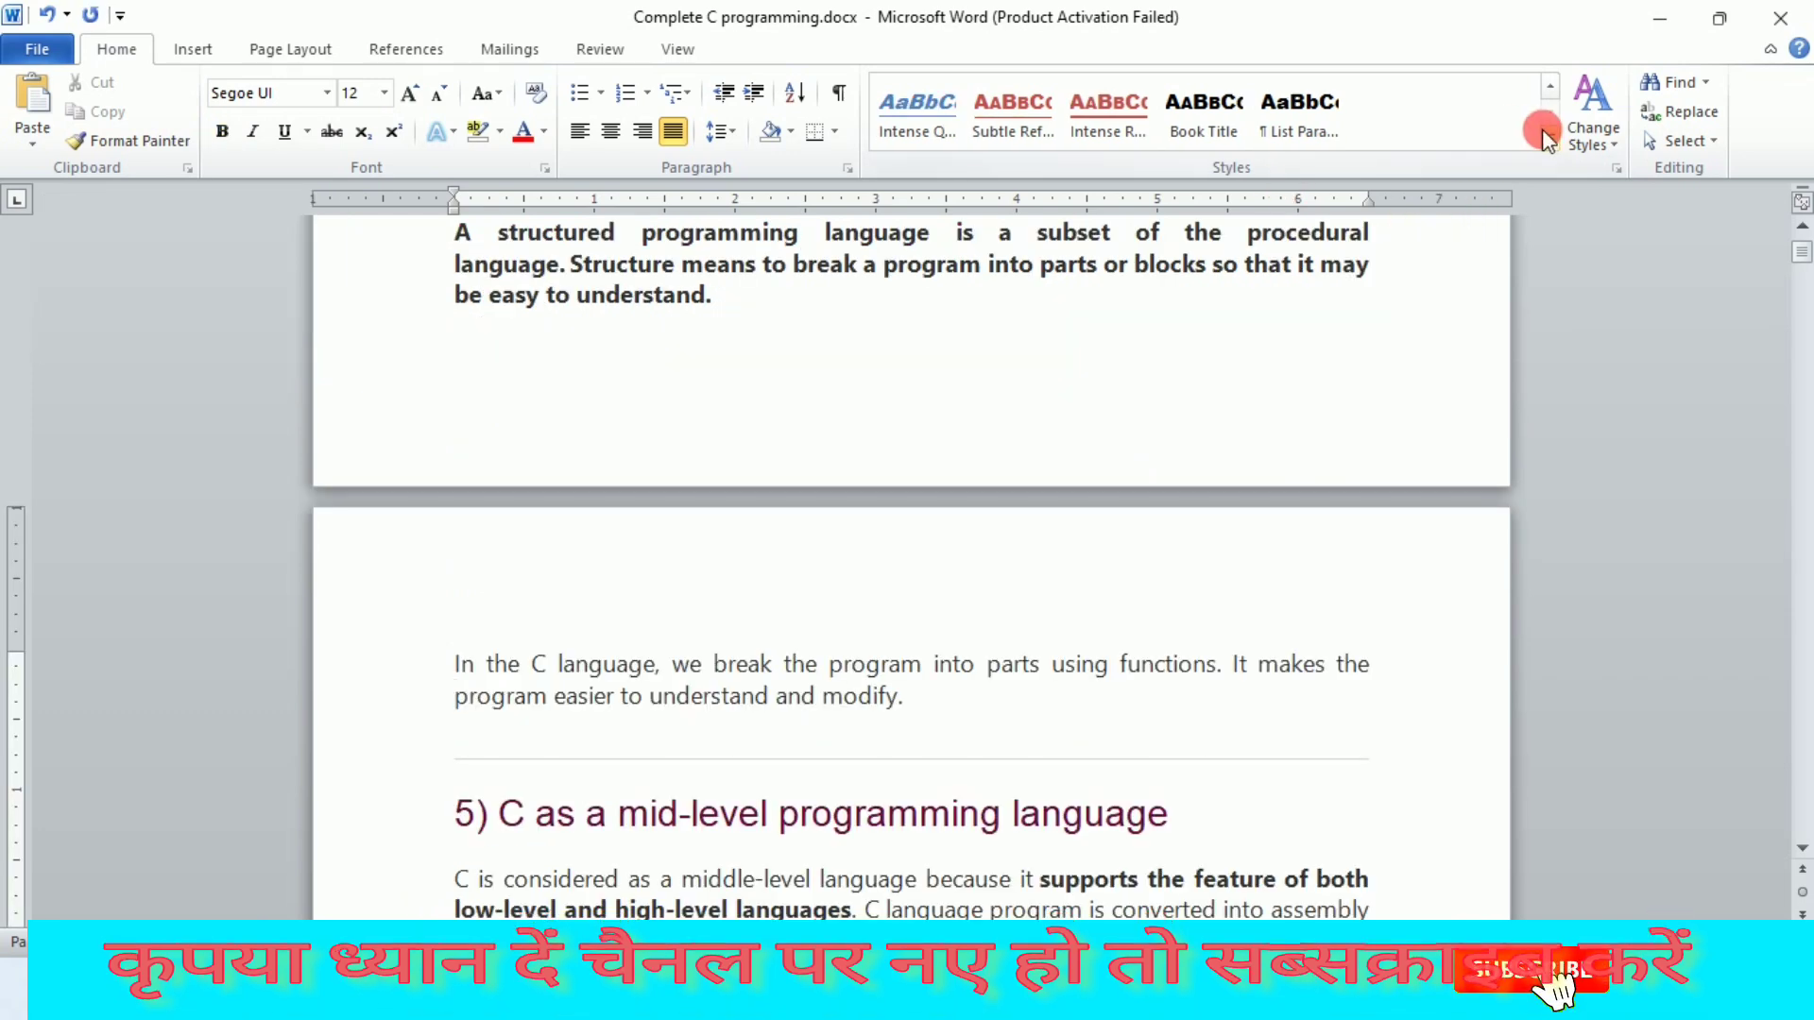
click(1549, 139)
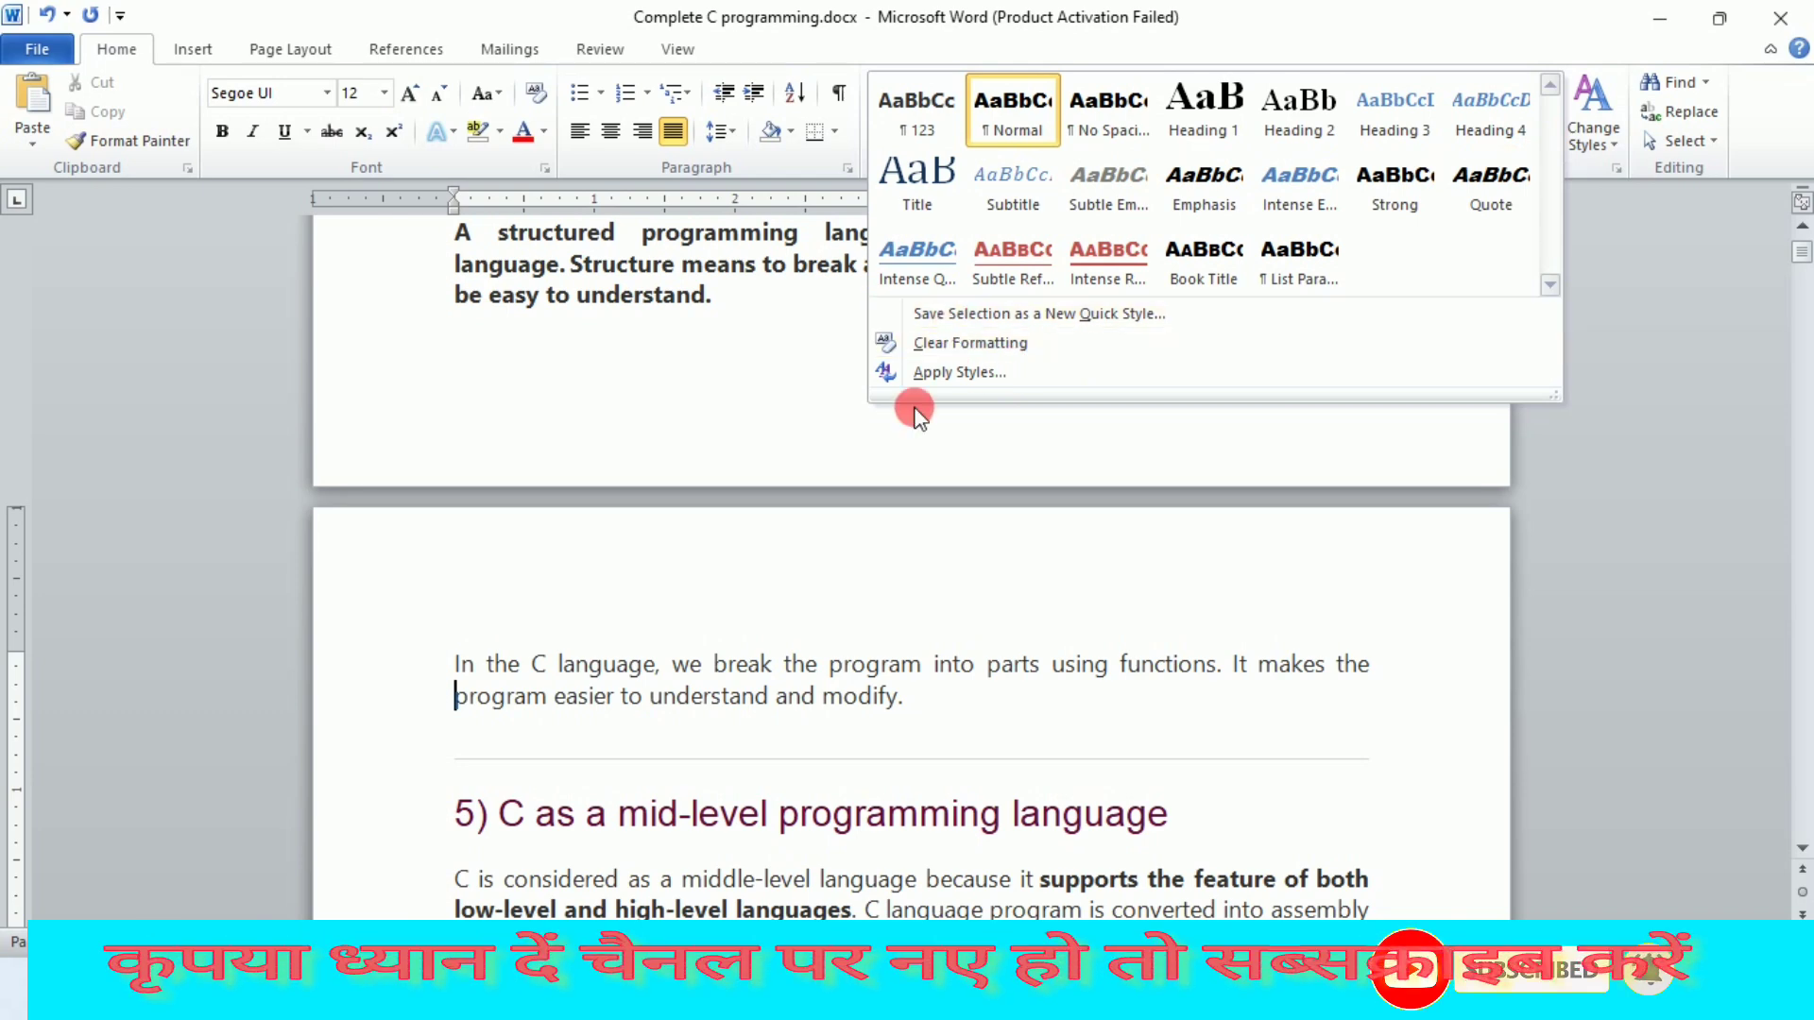
Step: Open Modify Style for Normal from the Apply Styles pane and cancel without changes
click(967, 371)
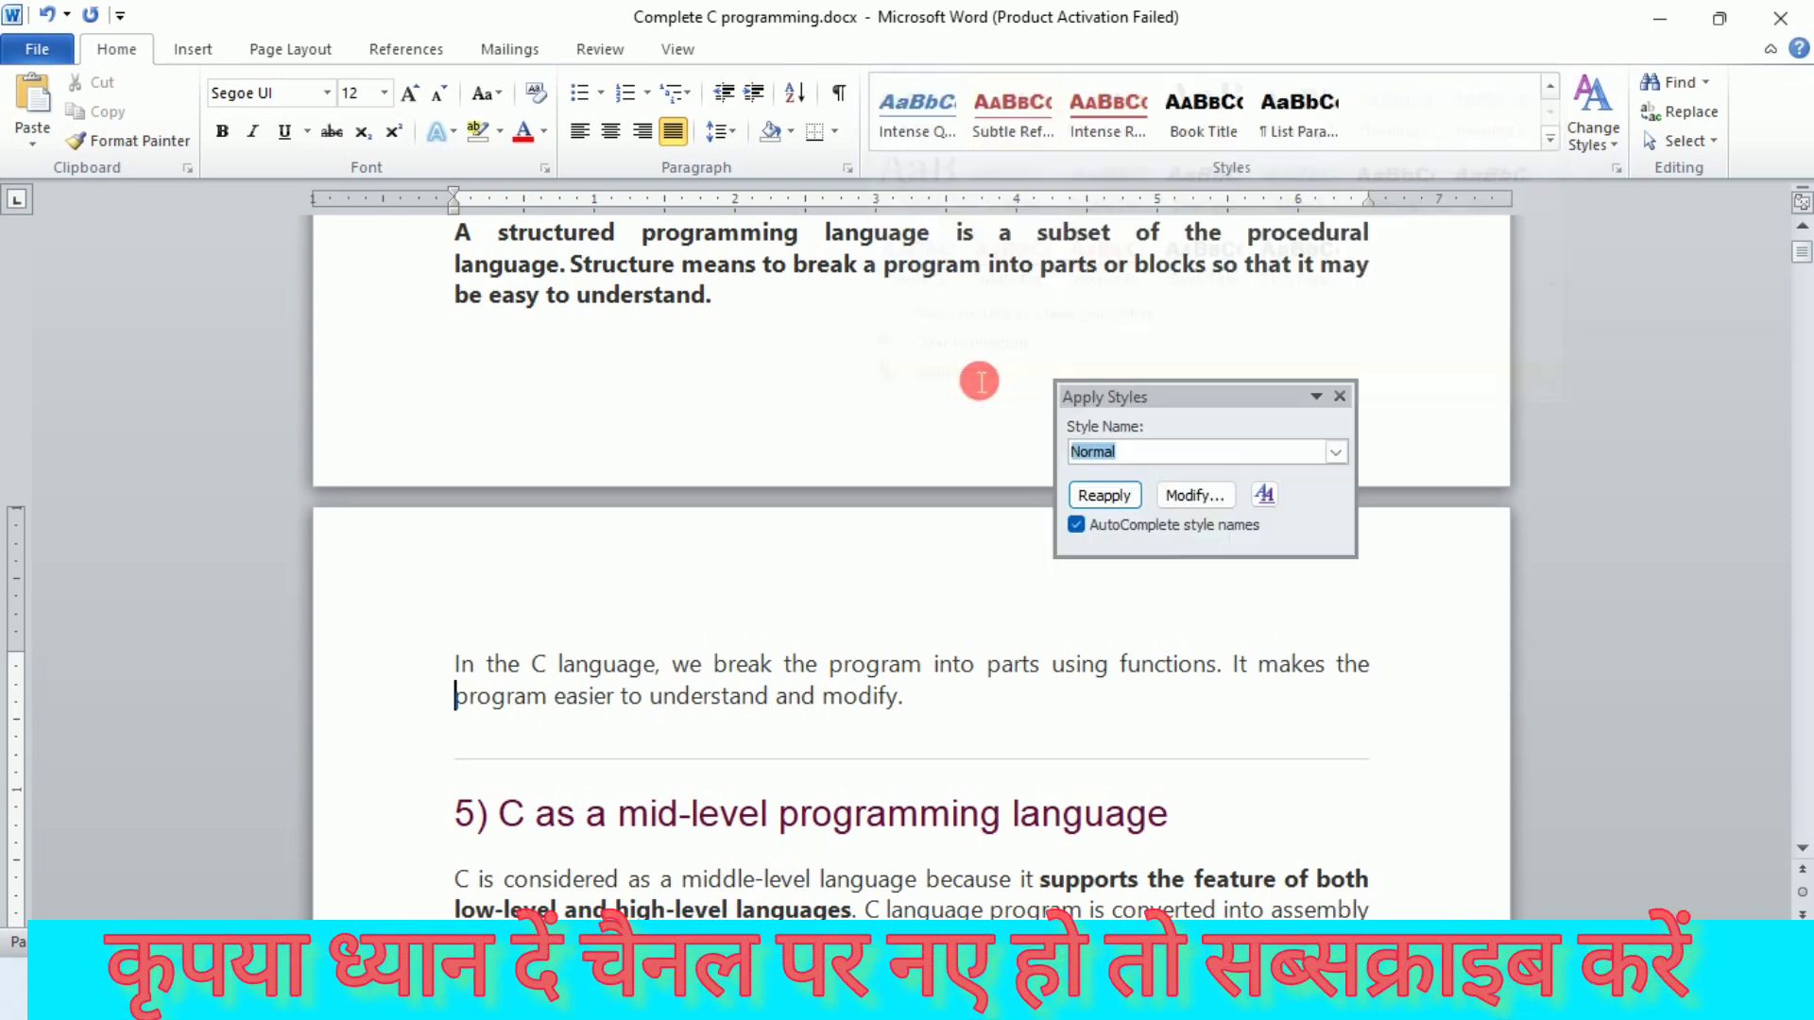
click(1217, 494)
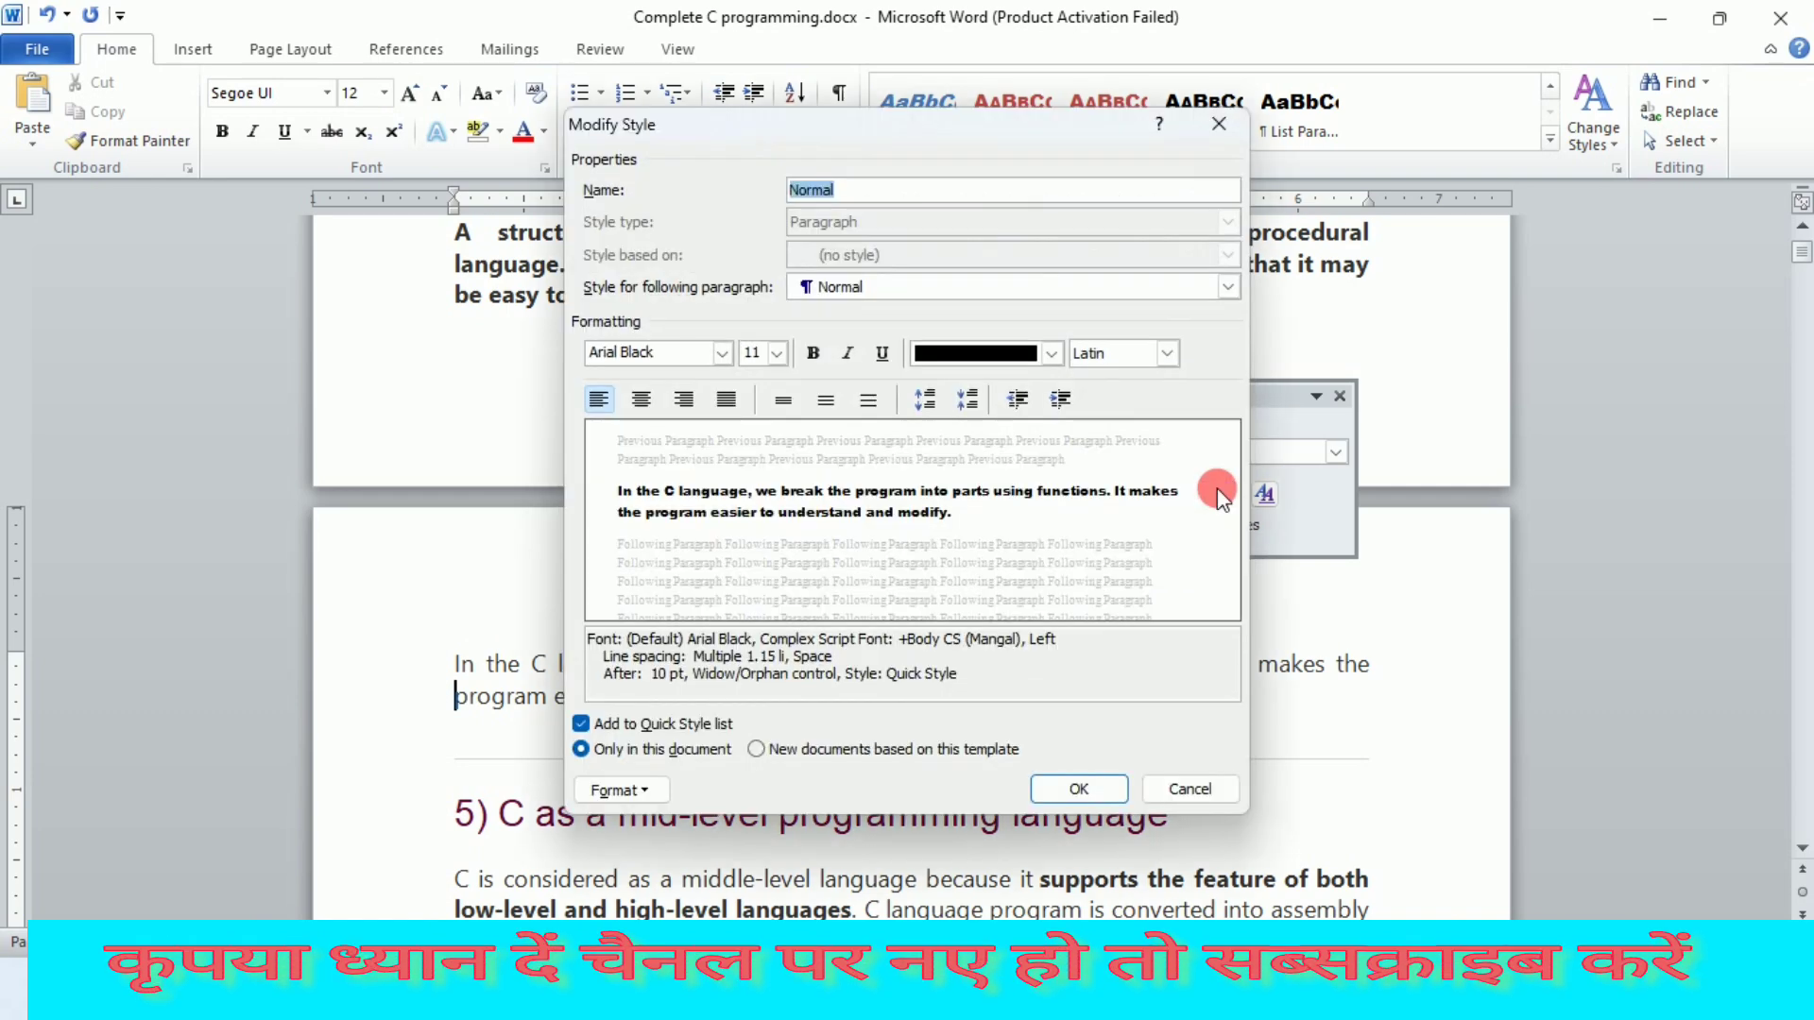
click(1216, 132)
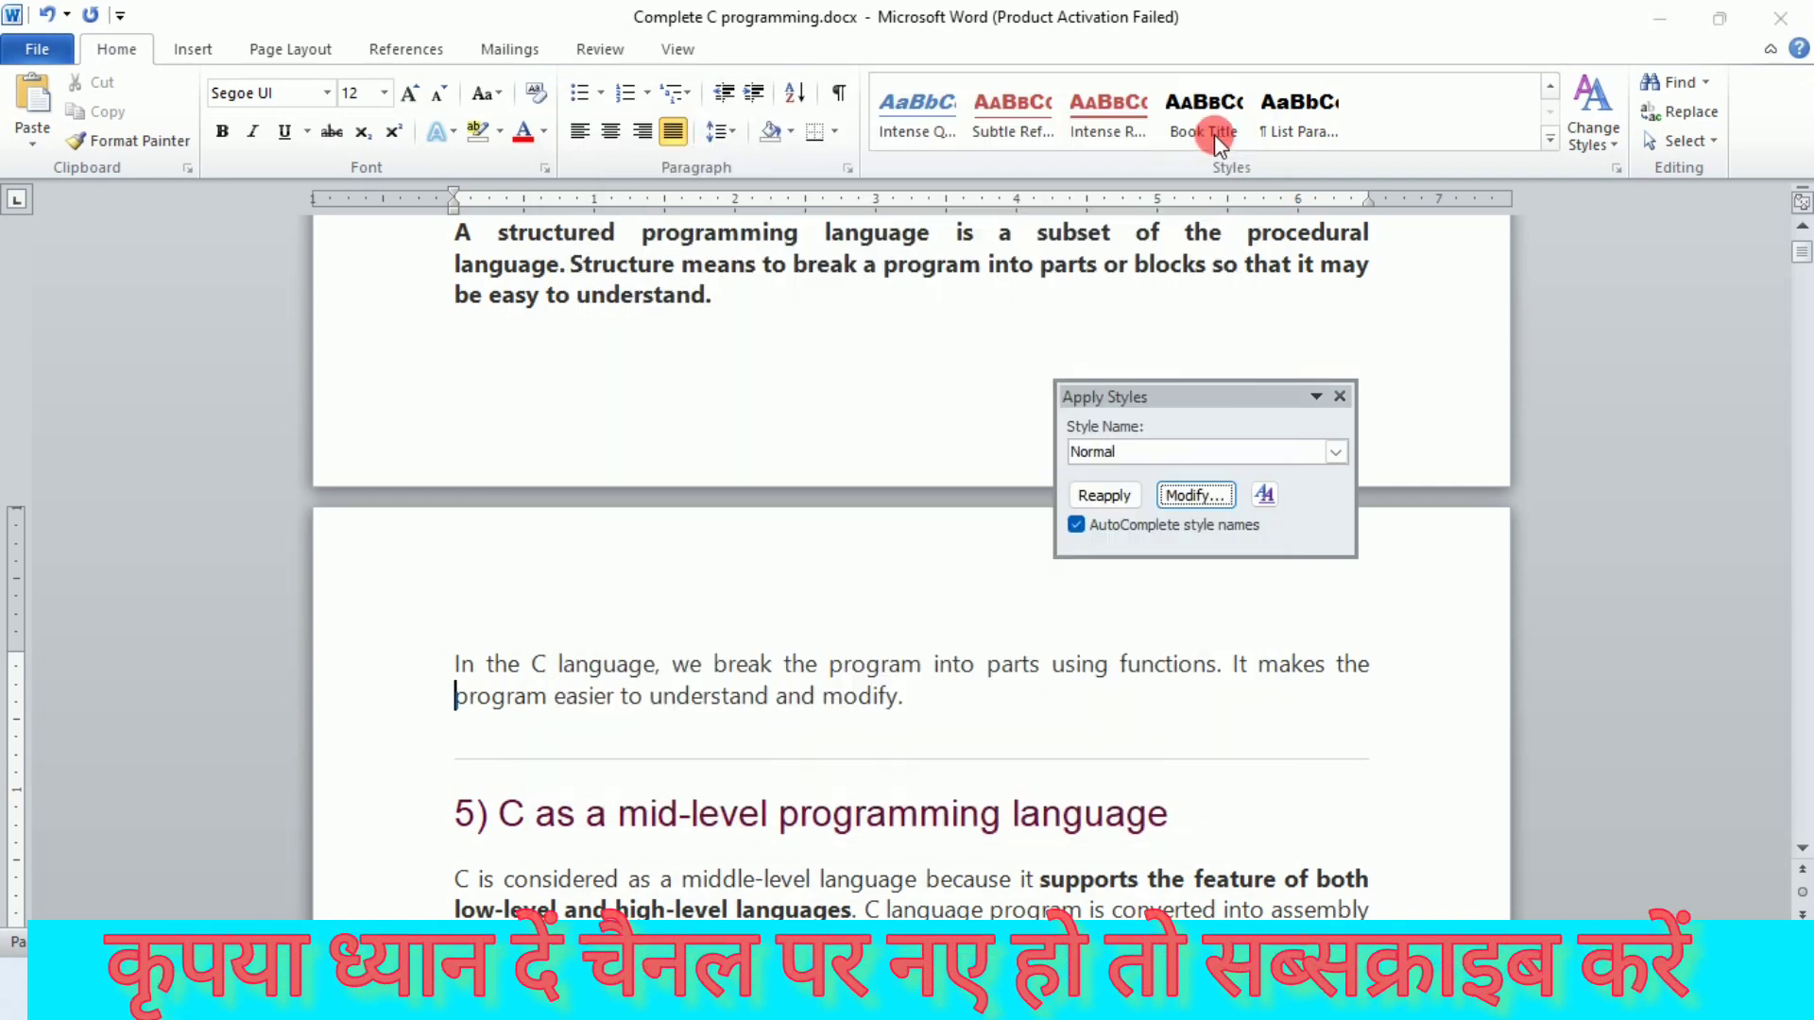
Step: Apply the 123 style to the 'In the C language…' paragraph from the Style Name list
click(1335, 451)
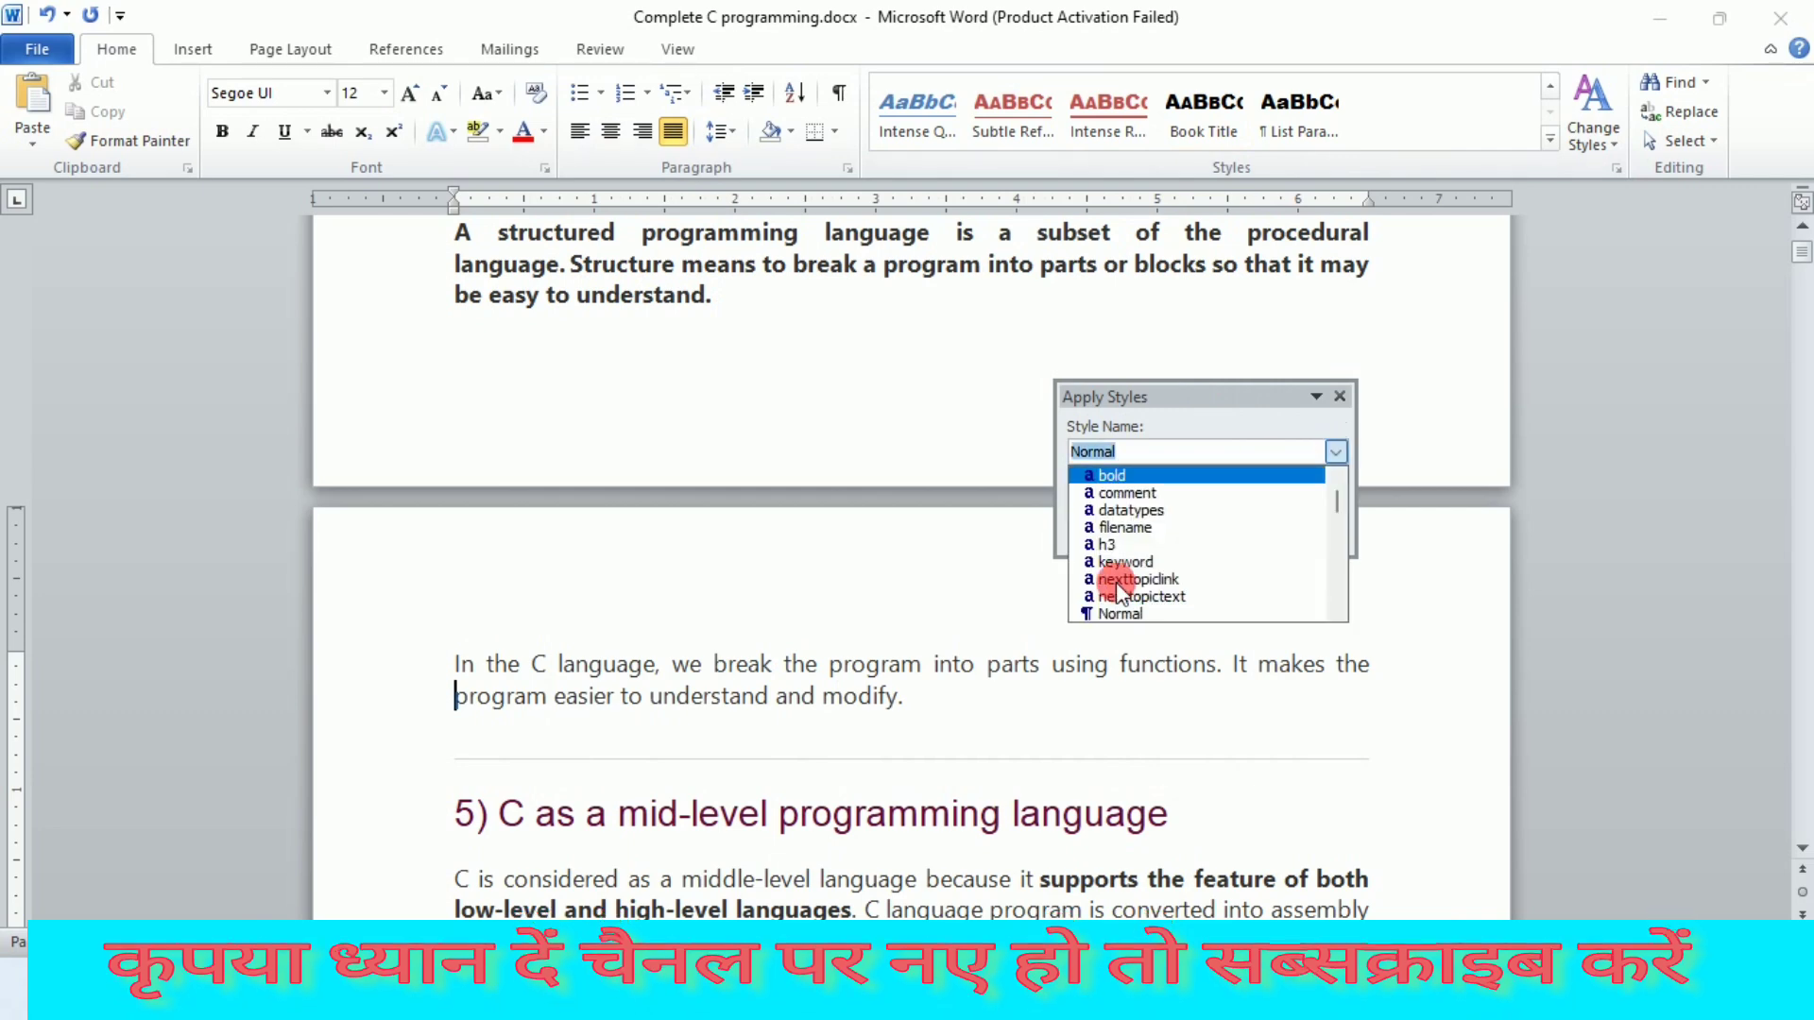
scroll(1115, 567, up, 1)
scroll(1119, 539, up, 1)
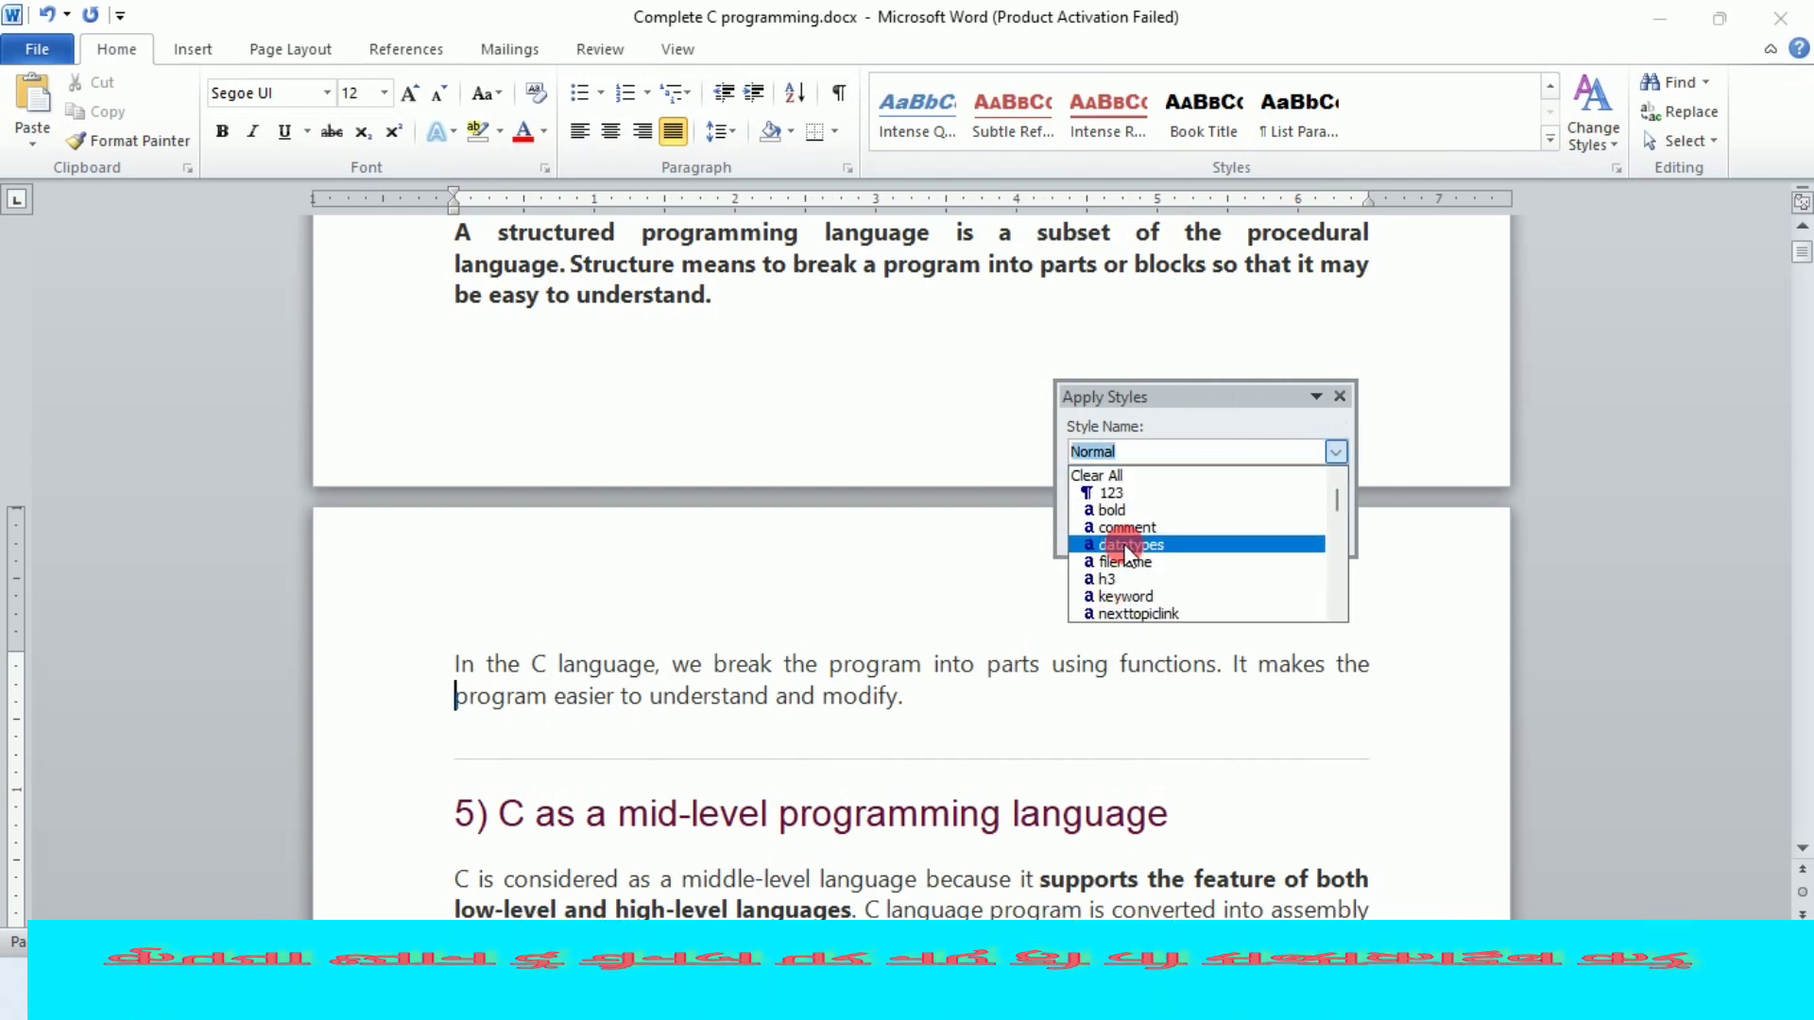
click(1125, 490)
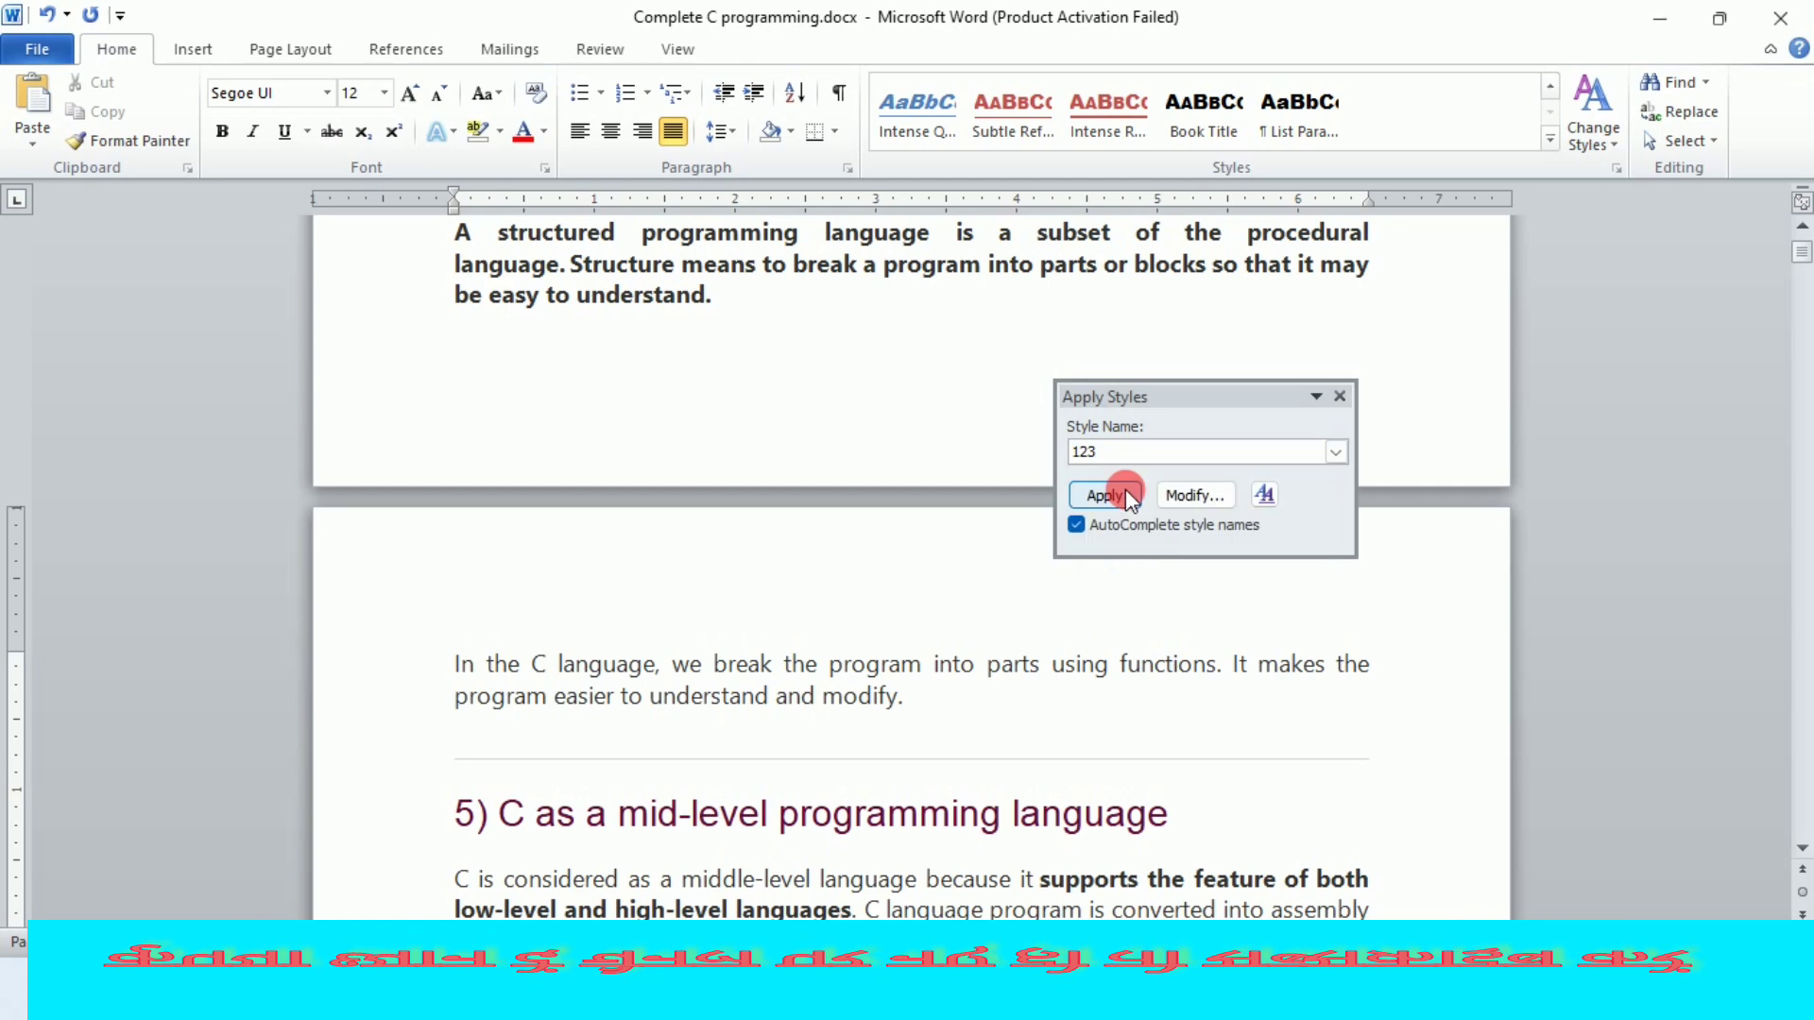
Step: Set the 123 style's font to Bodoni MT Black, 14 pt, italic and red
click(1194, 497)
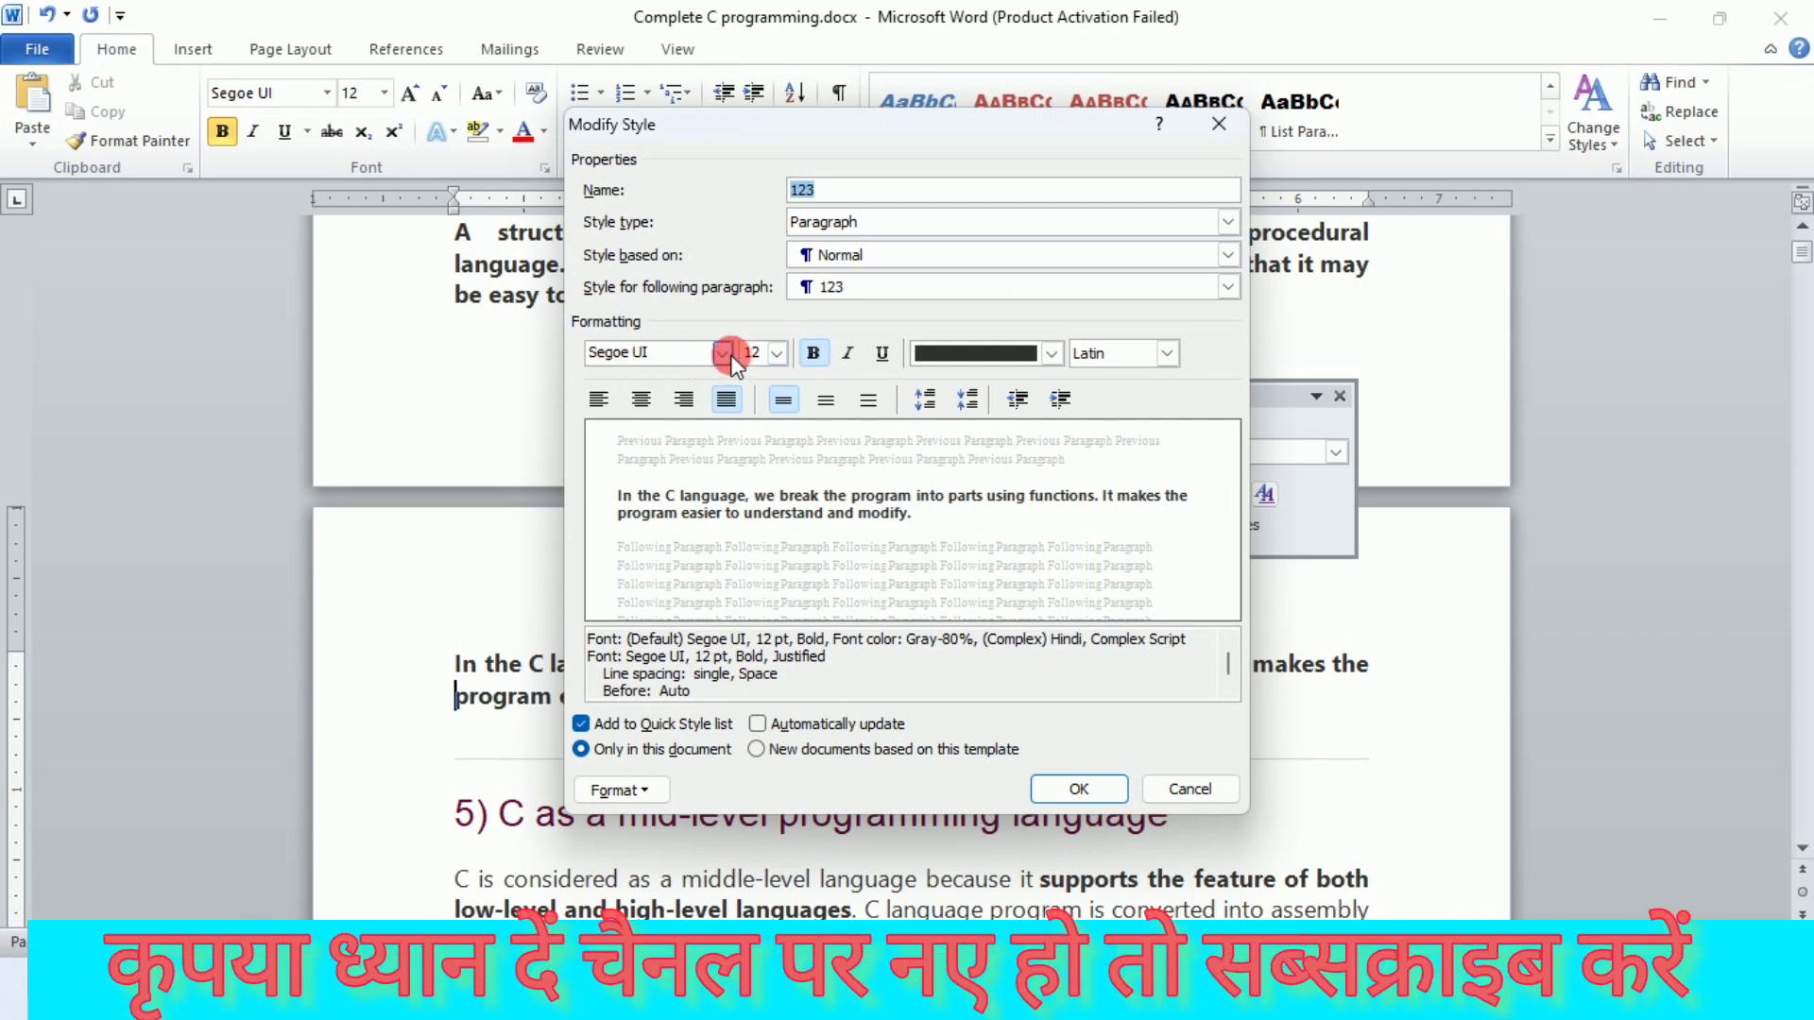
click(724, 353)
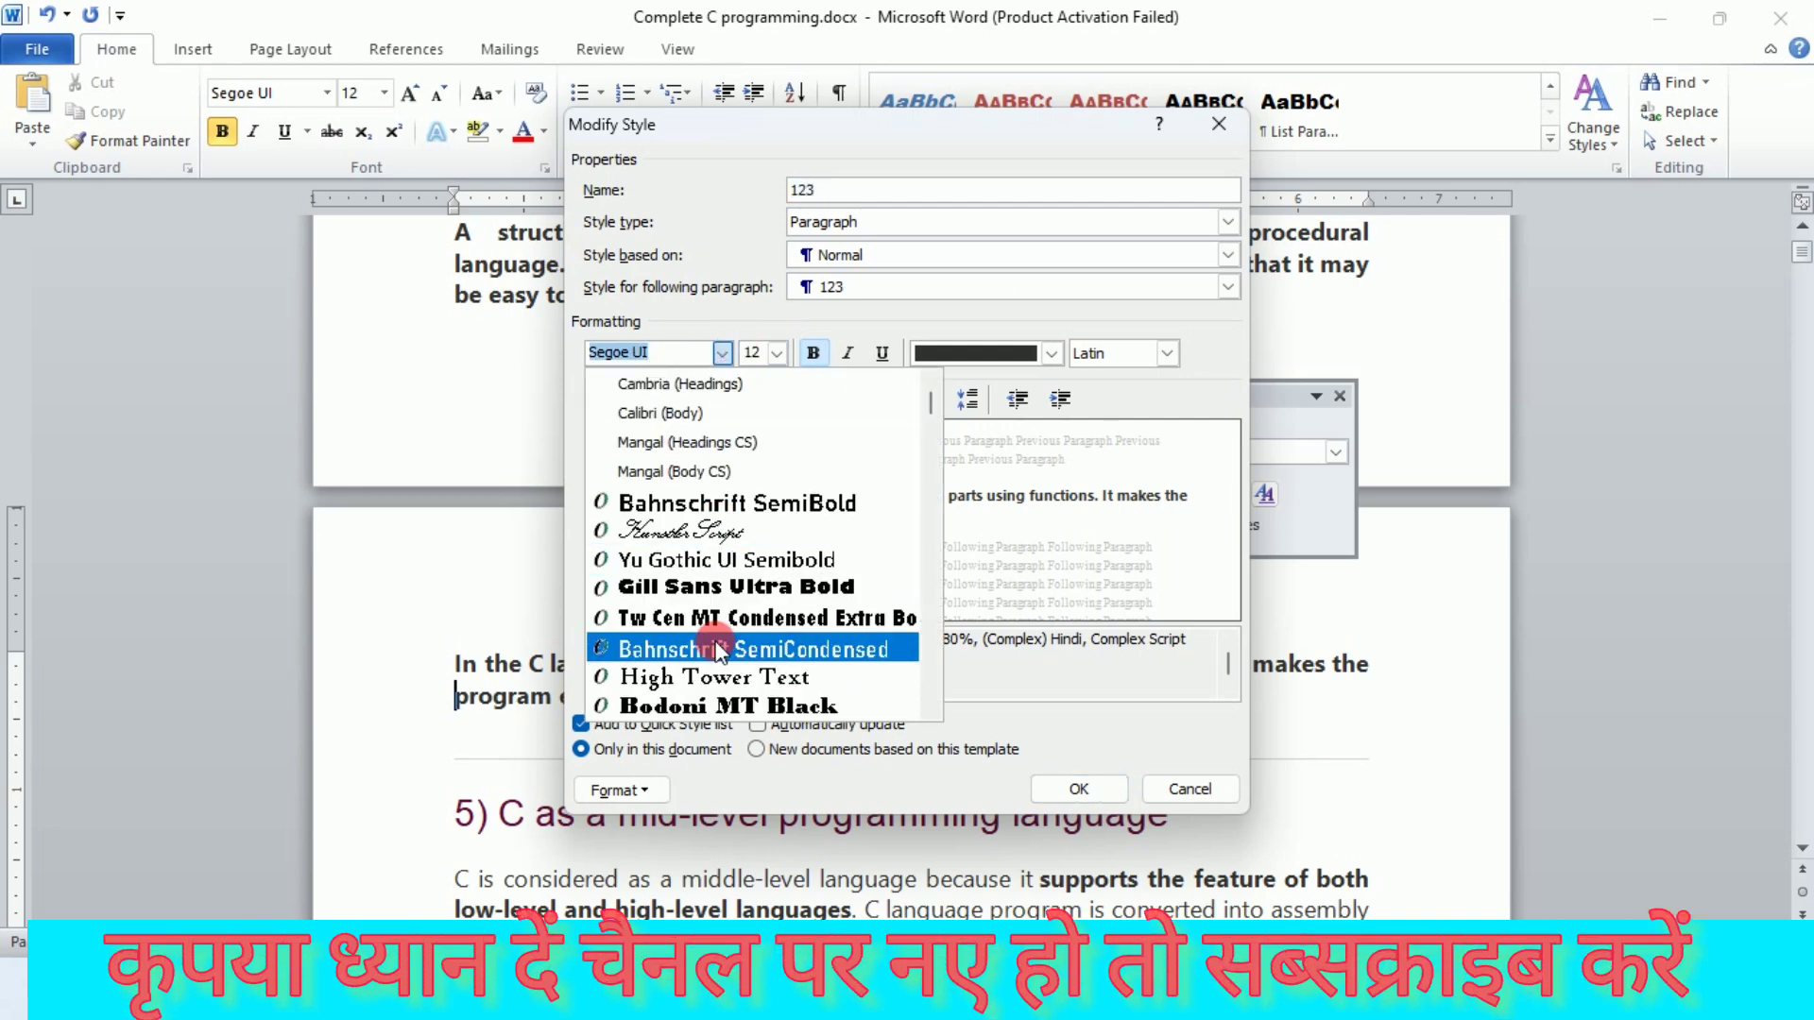
click(731, 706)
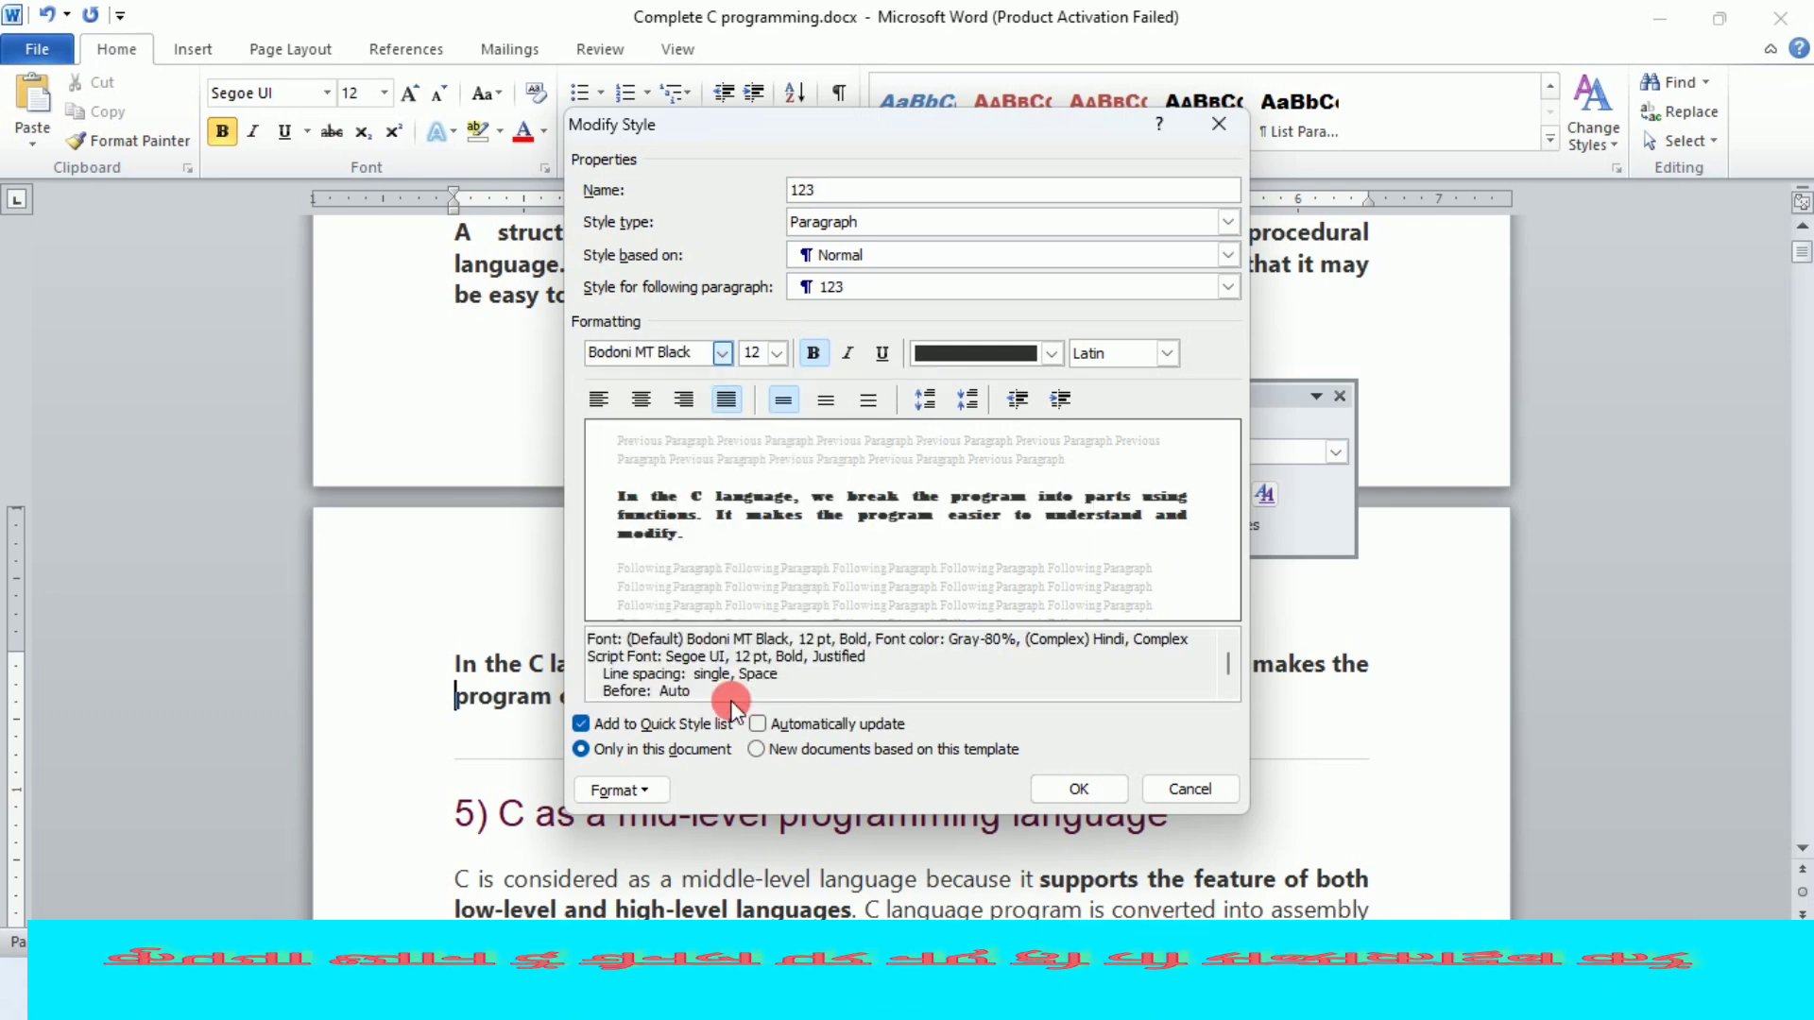
click(778, 353)
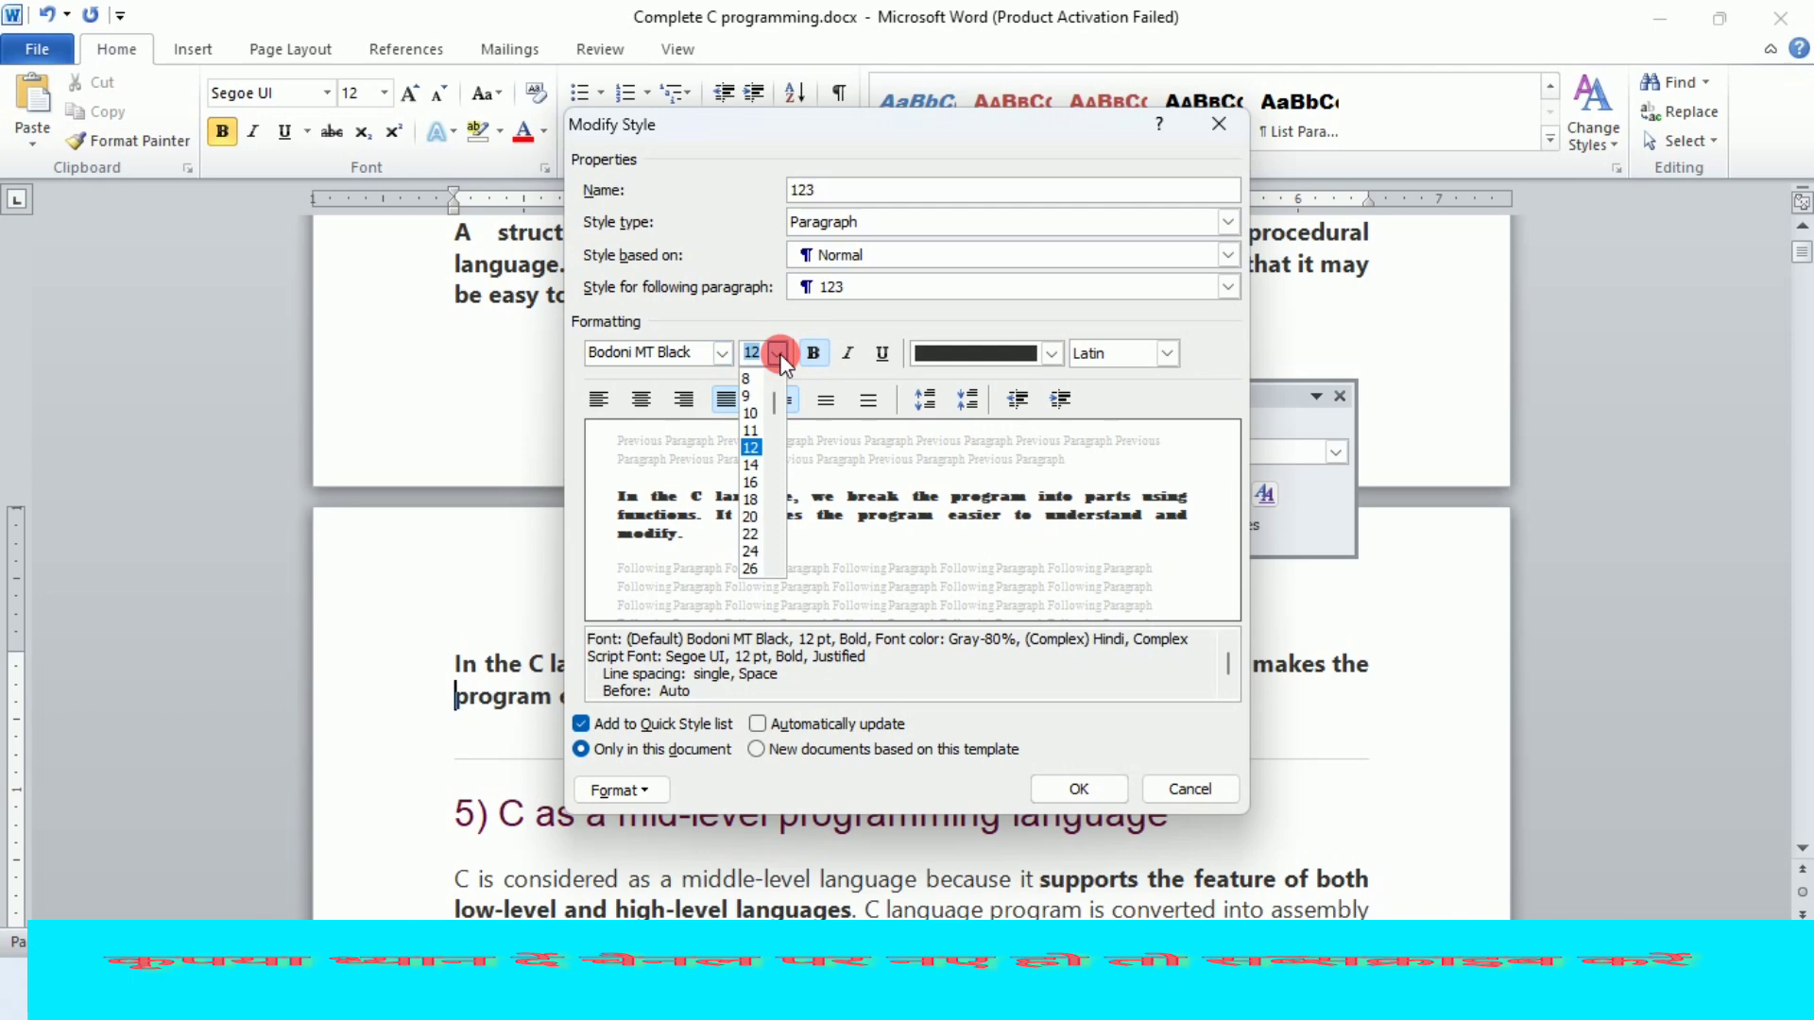
click(751, 464)
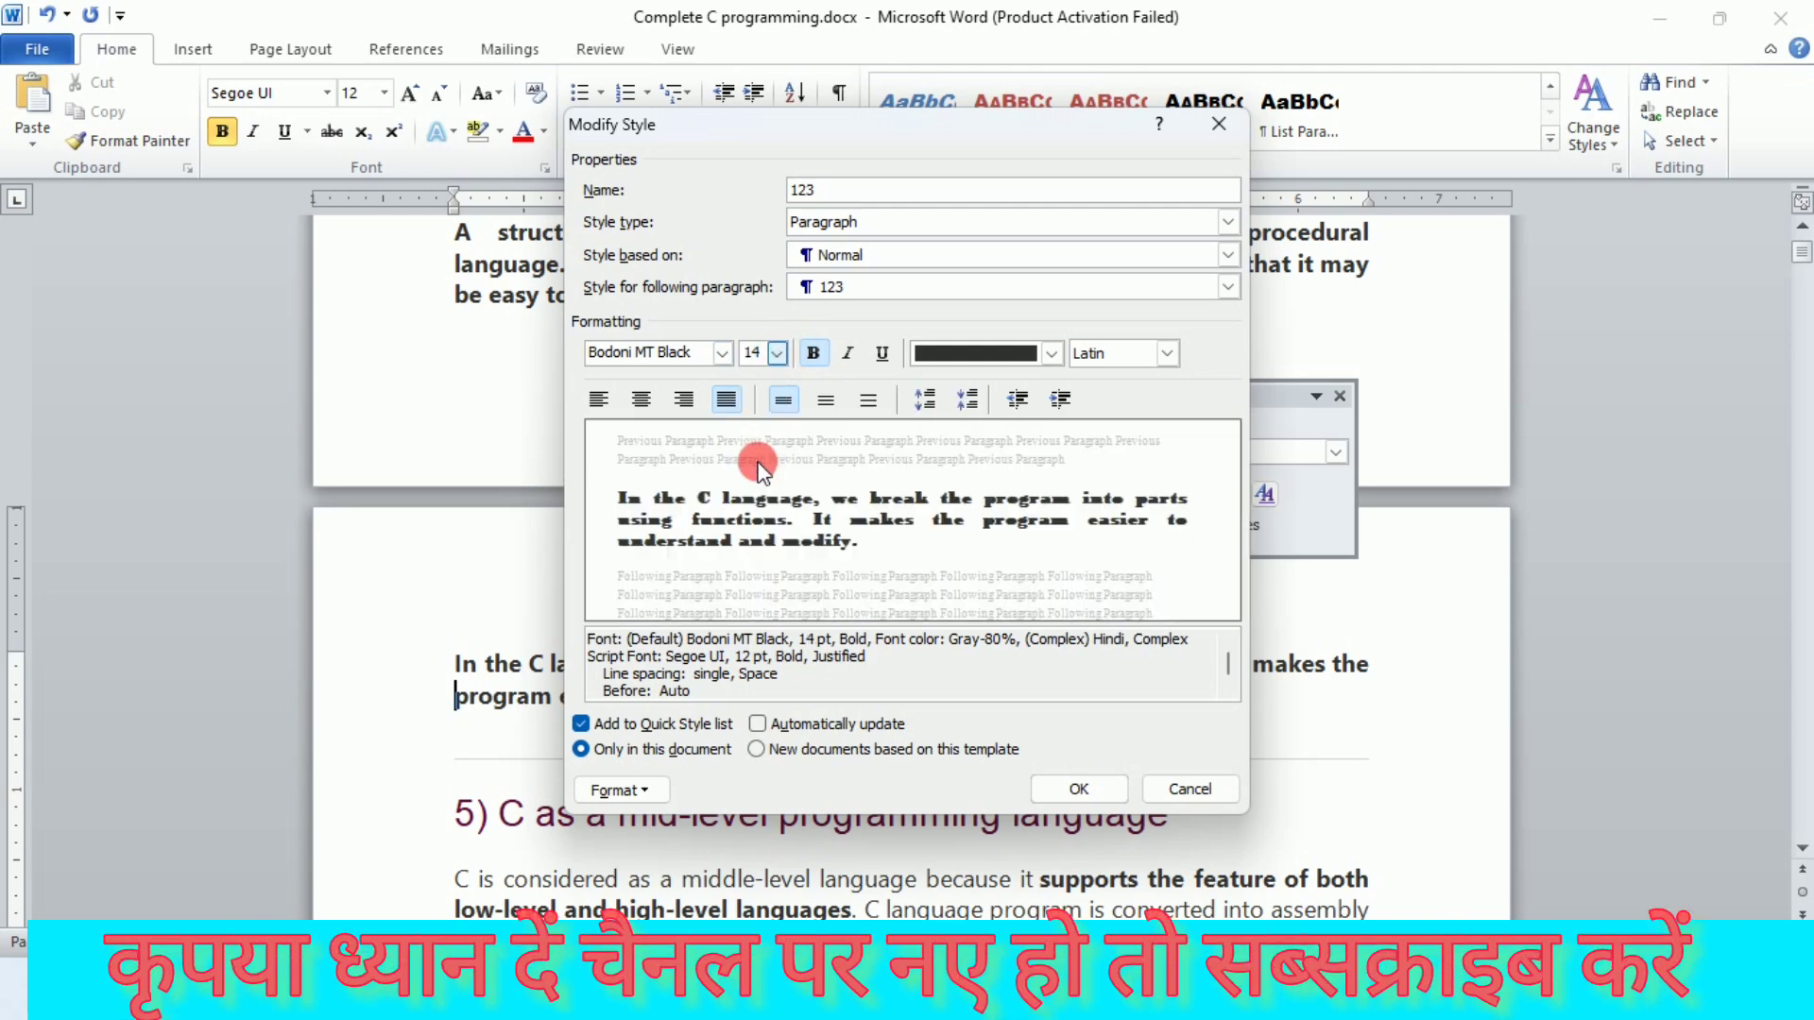
click(850, 354)
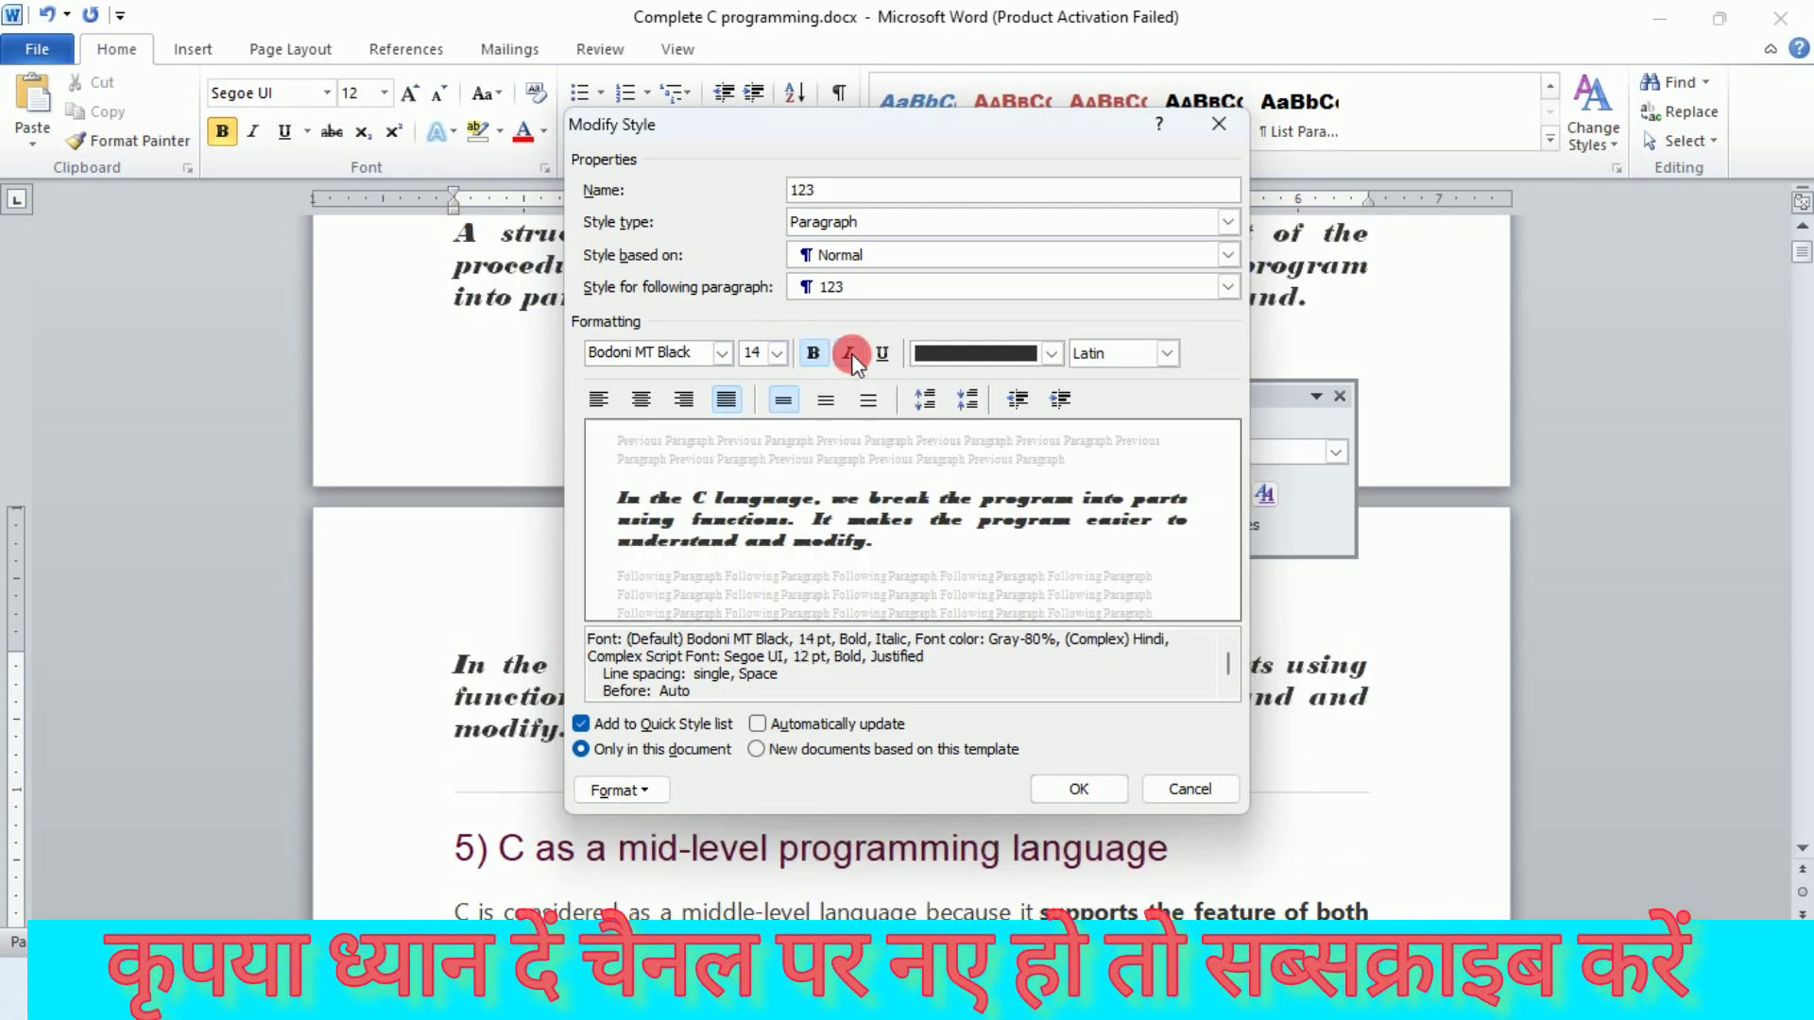
click(1052, 354)
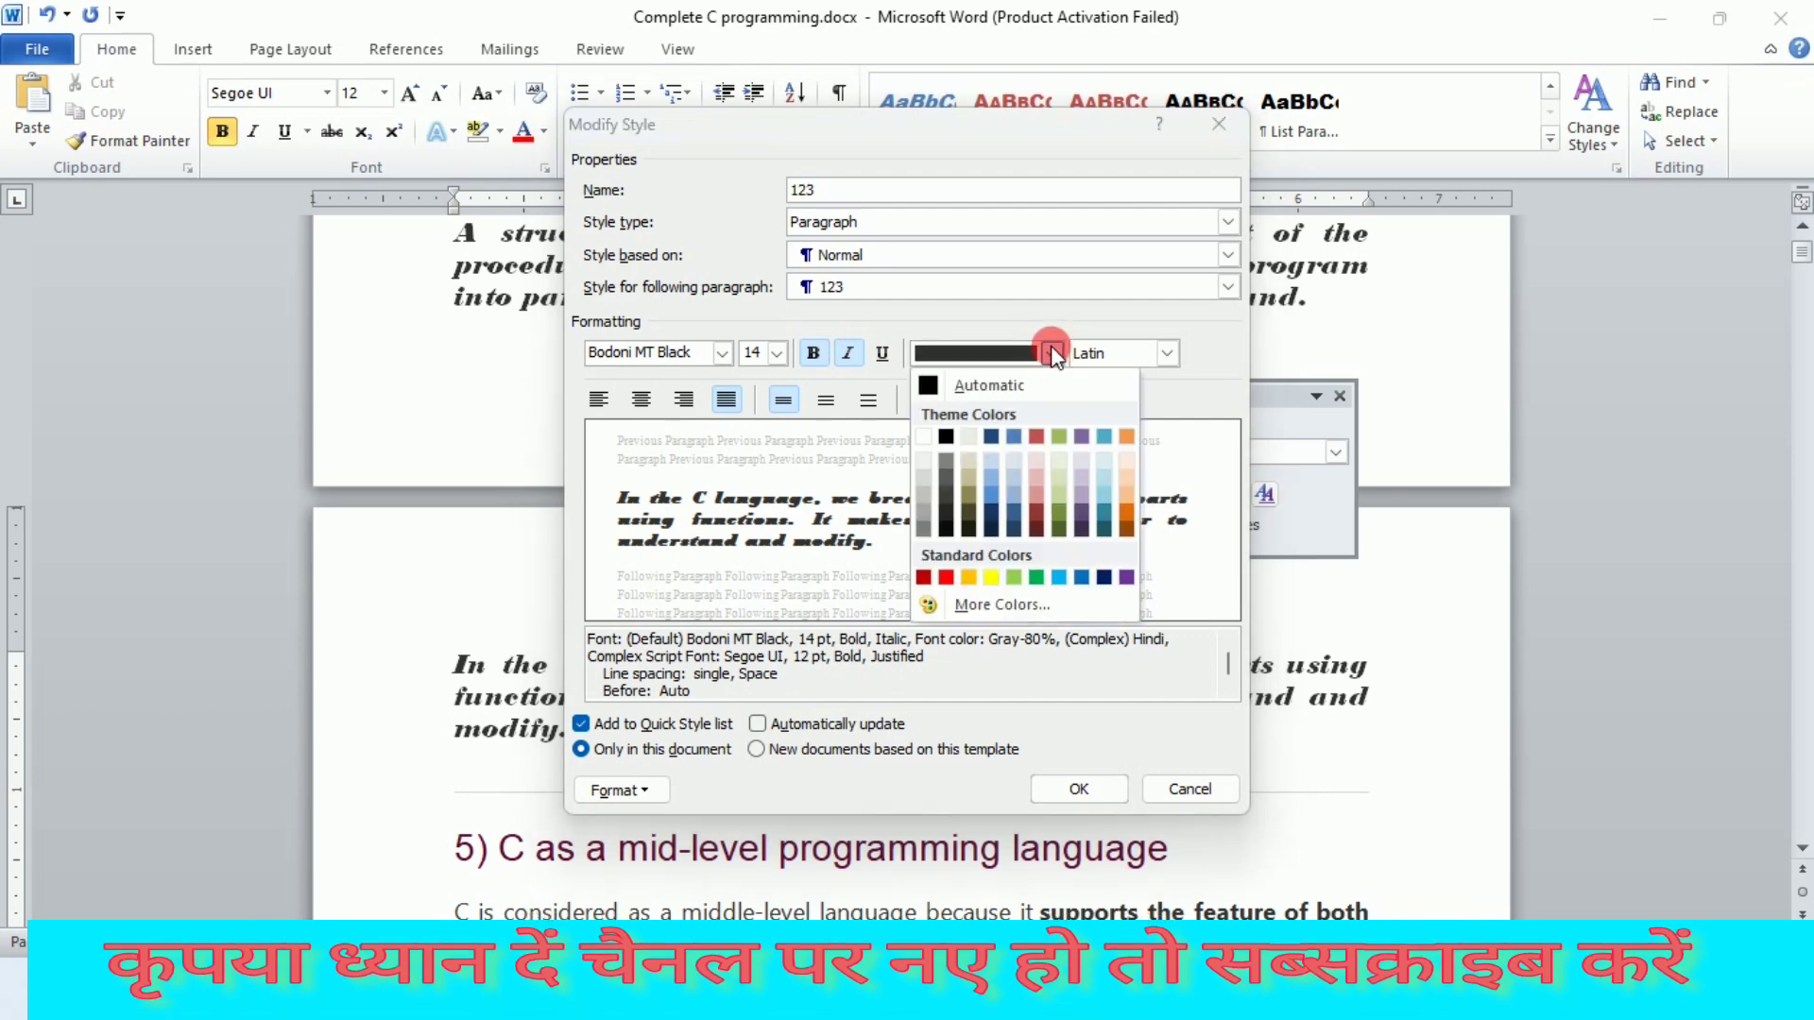
click(945, 577)
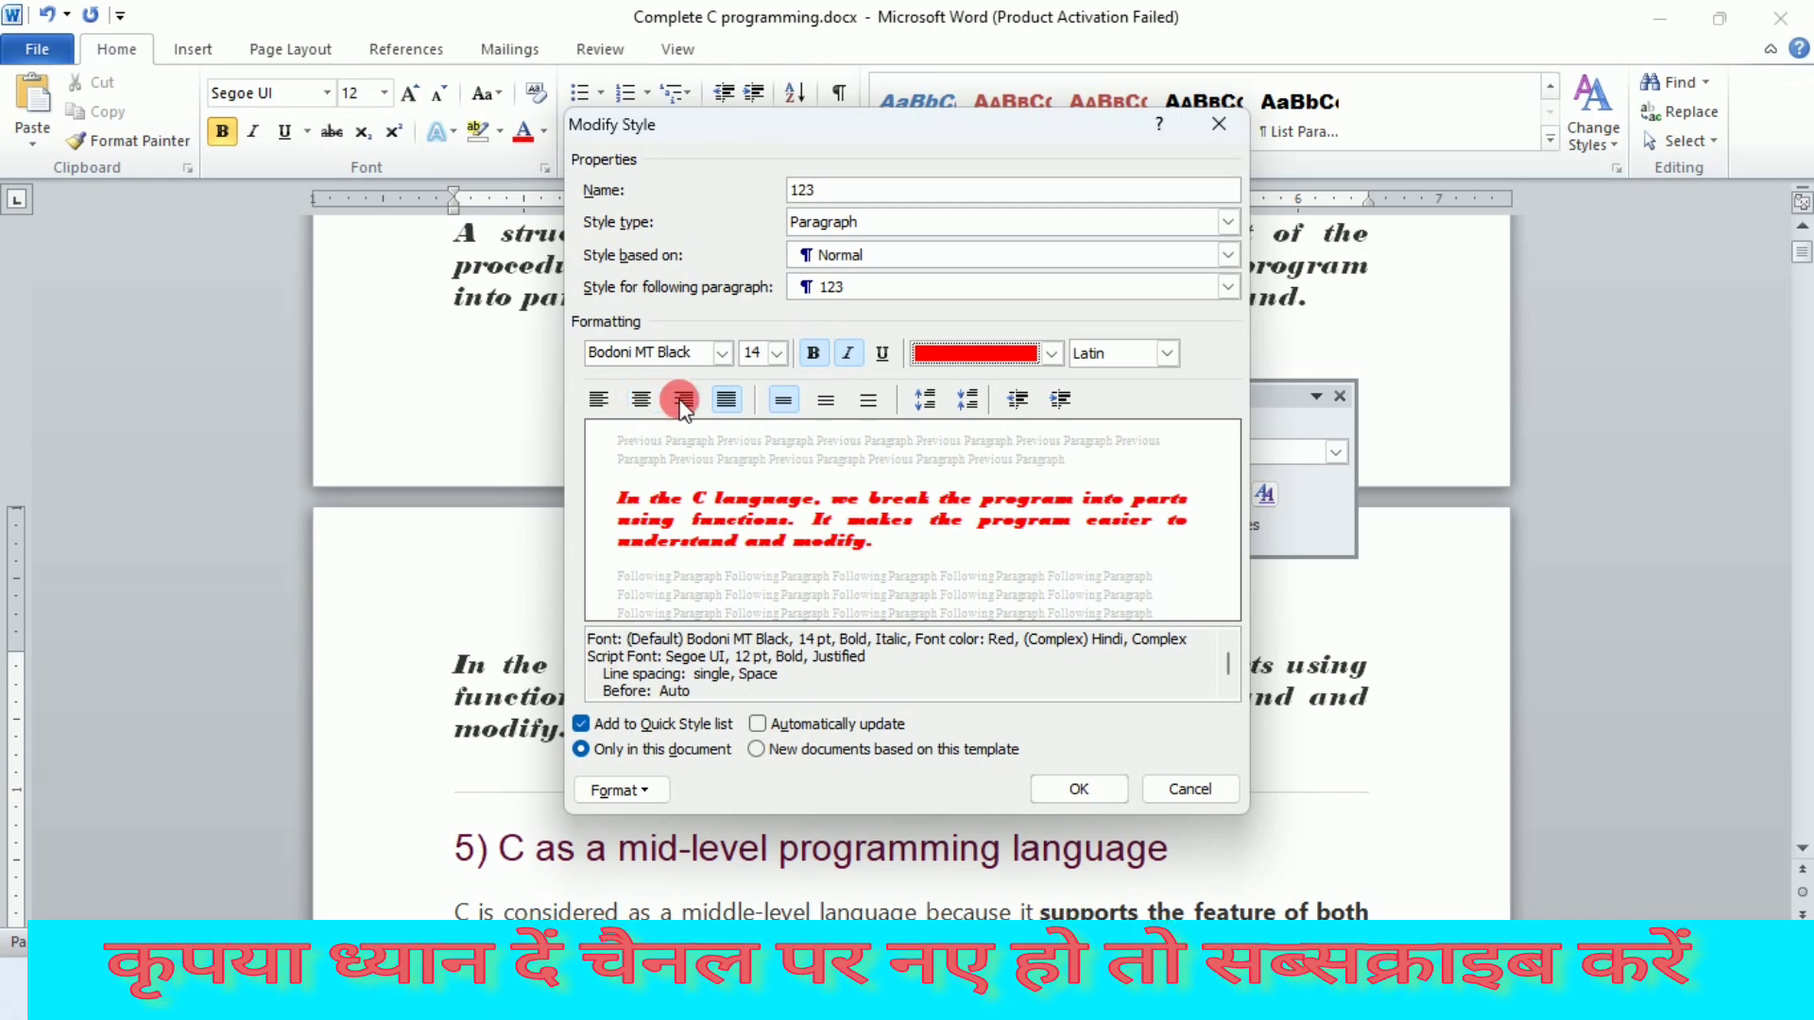
Step: Turn off Justify, keep 'Only in this document', and confirm the 123 style
click(726, 401)
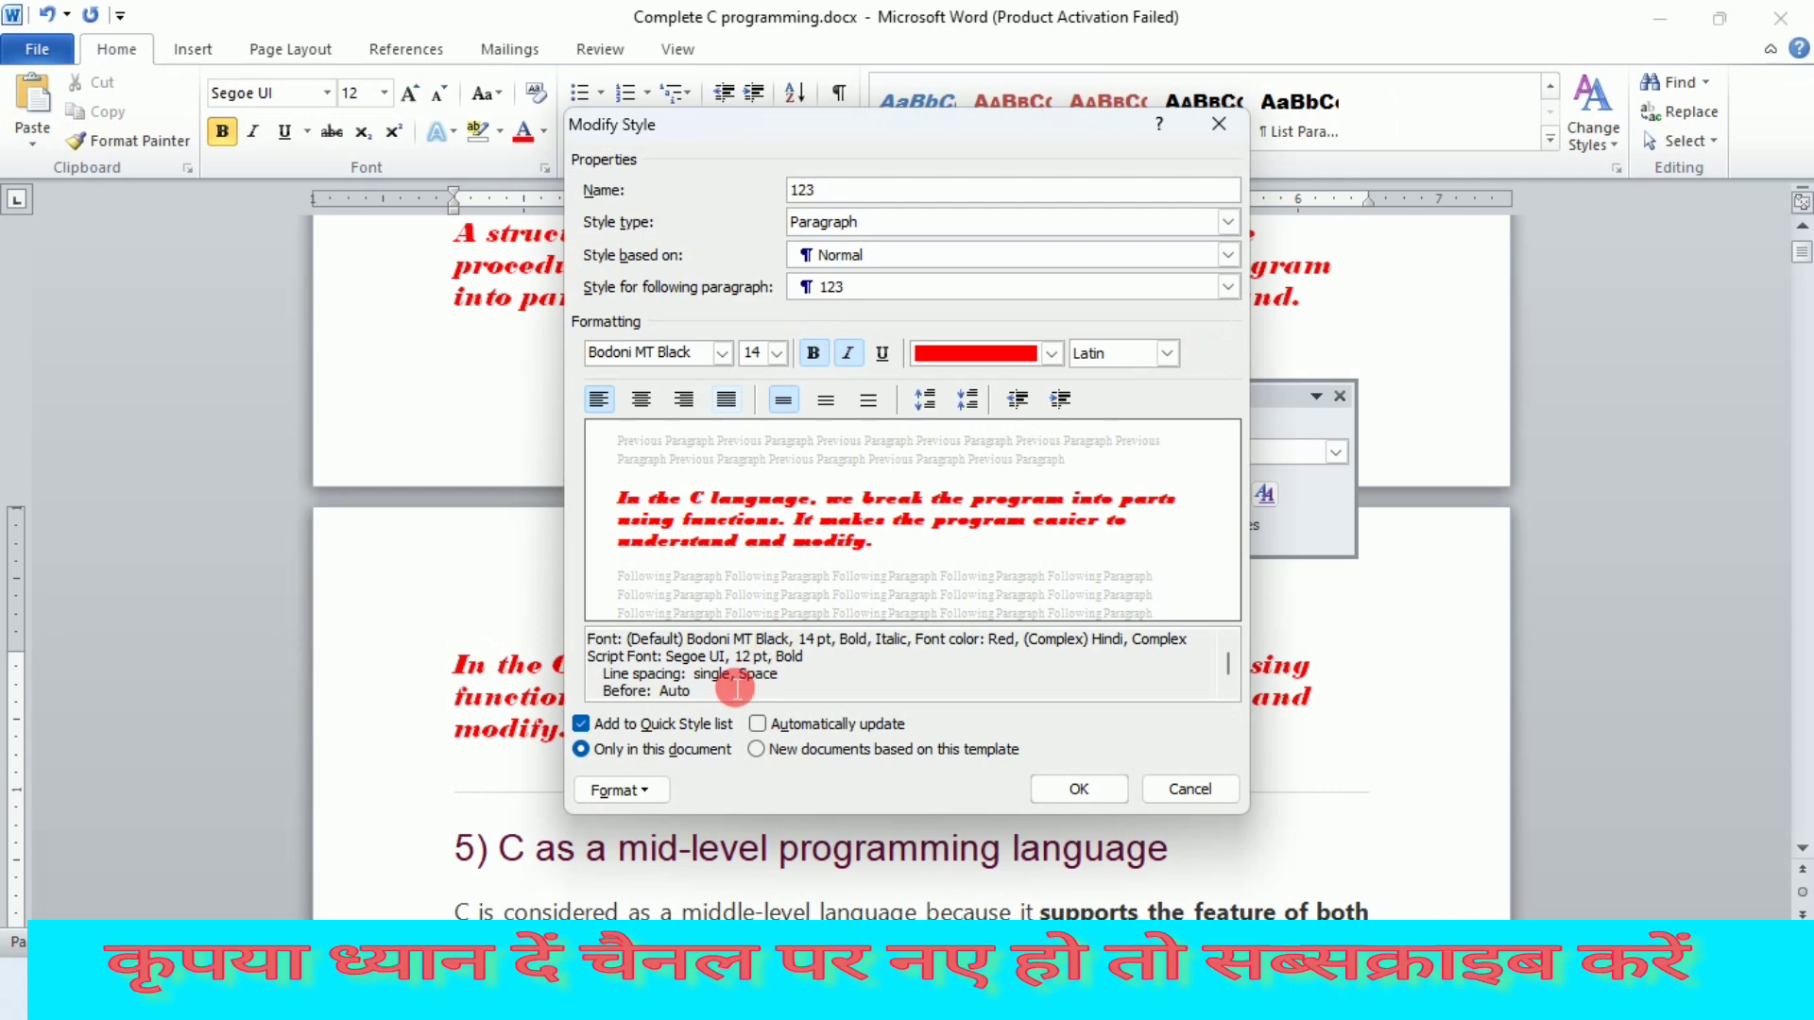
click(581, 750)
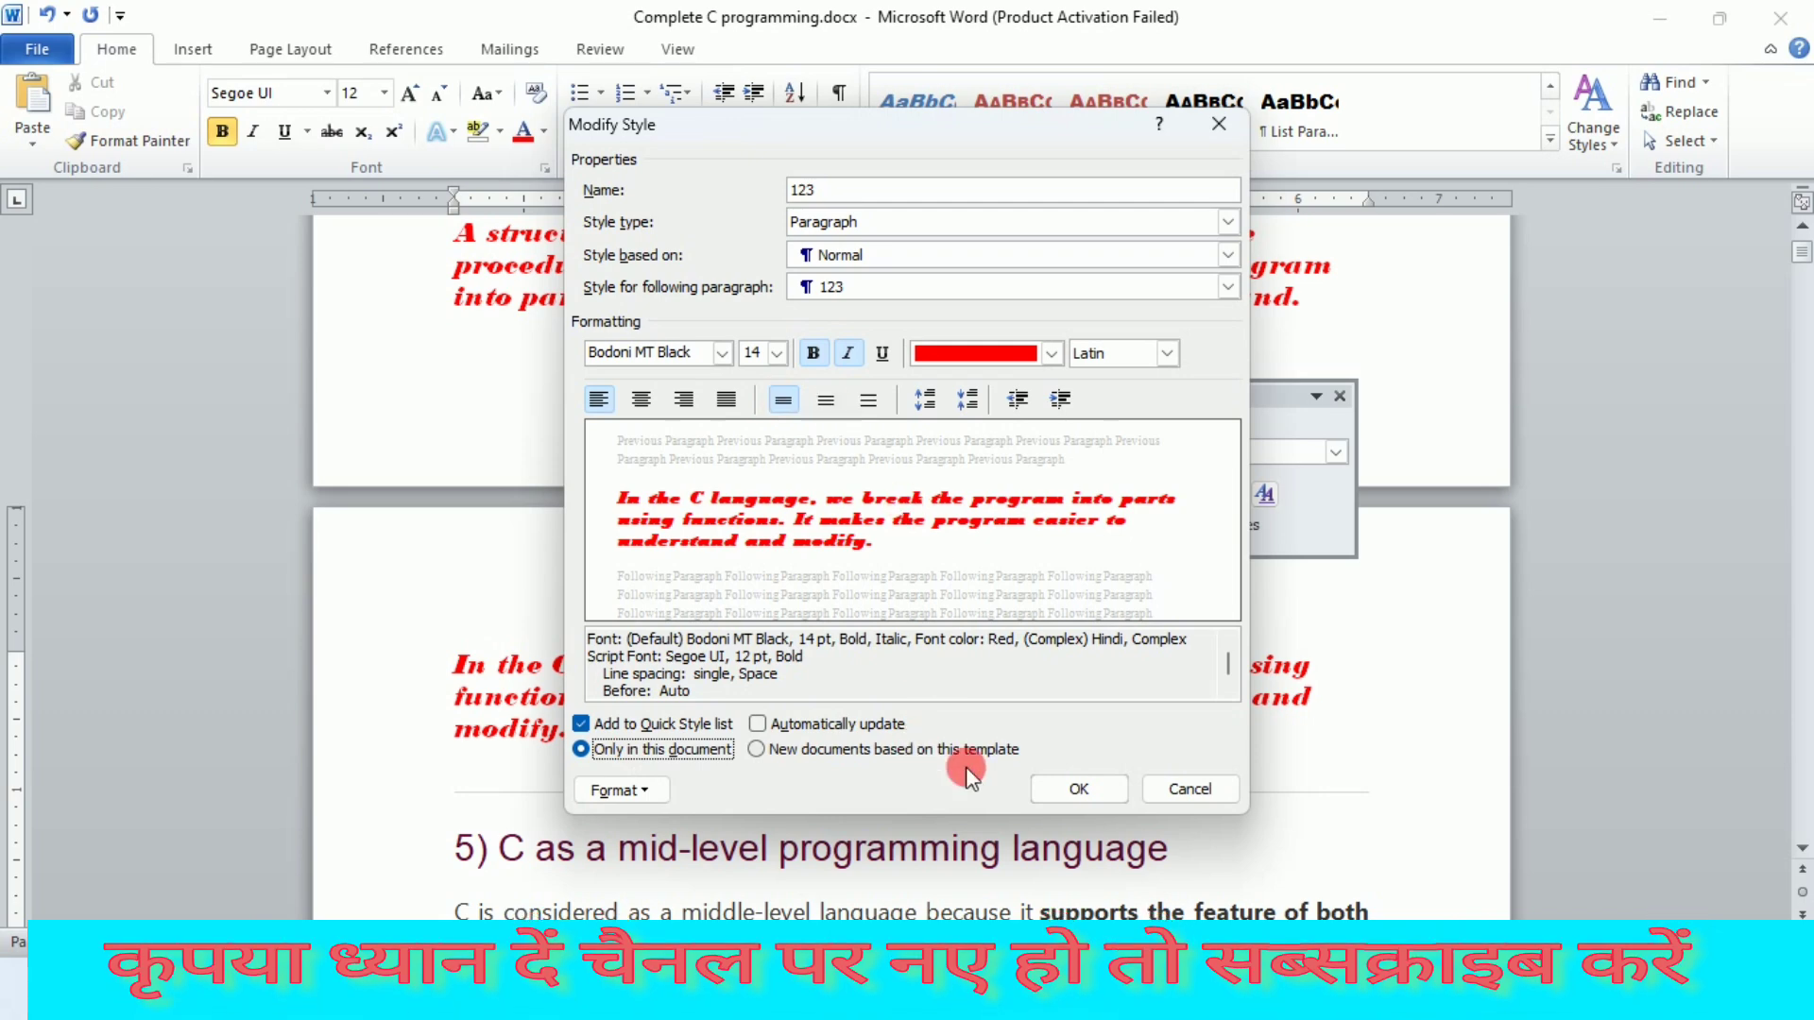
click(1054, 782)
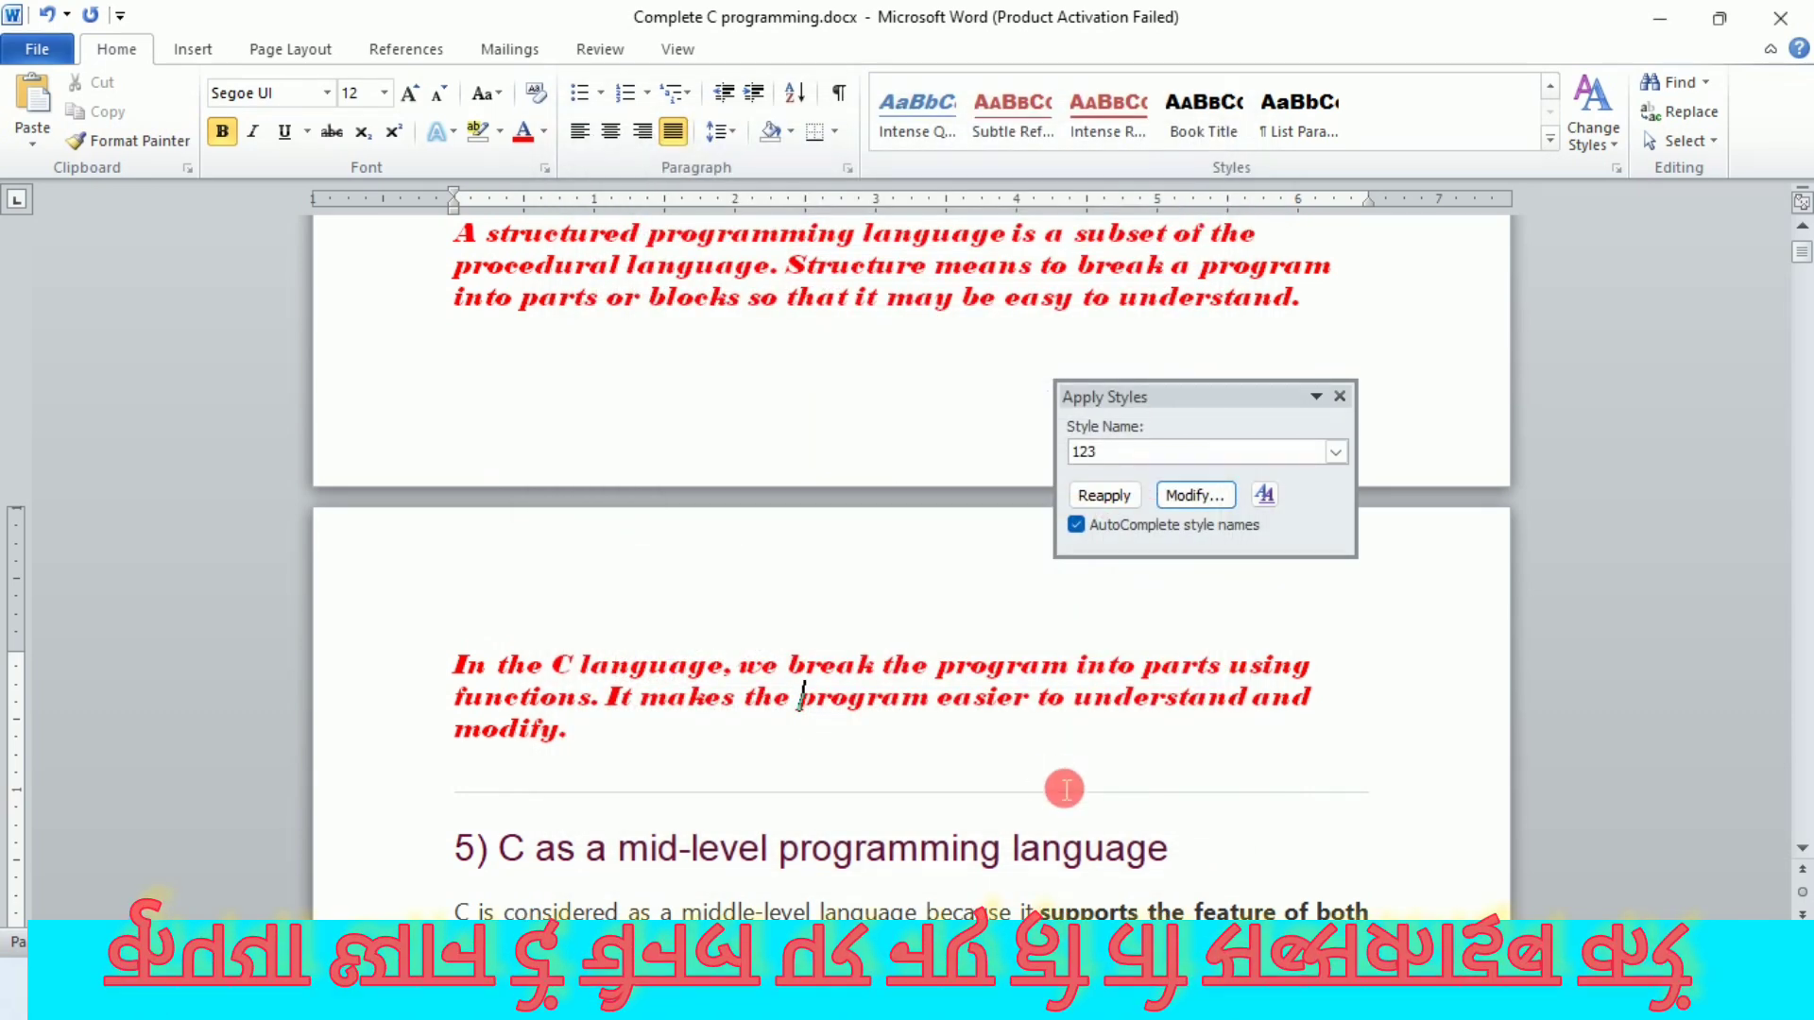
Step: Close the Apply Styles pane
scroll(478, 304, down, 3)
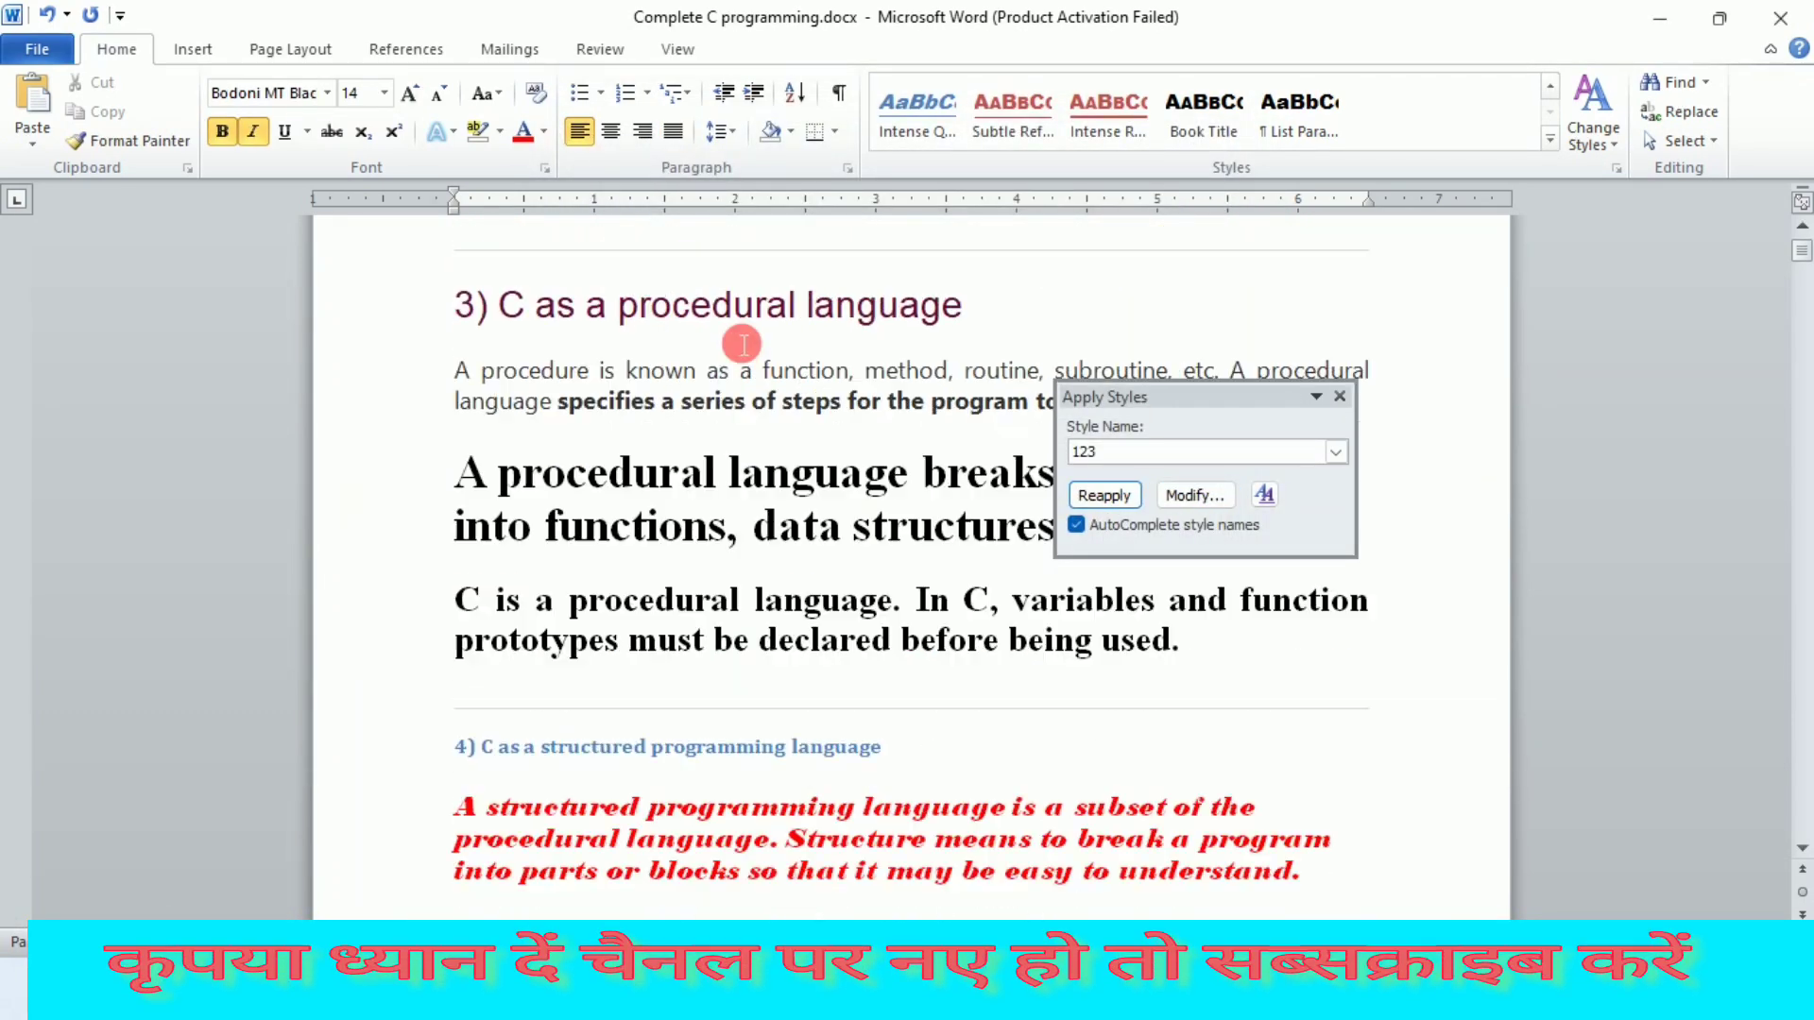
scroll(728, 349, down, 3)
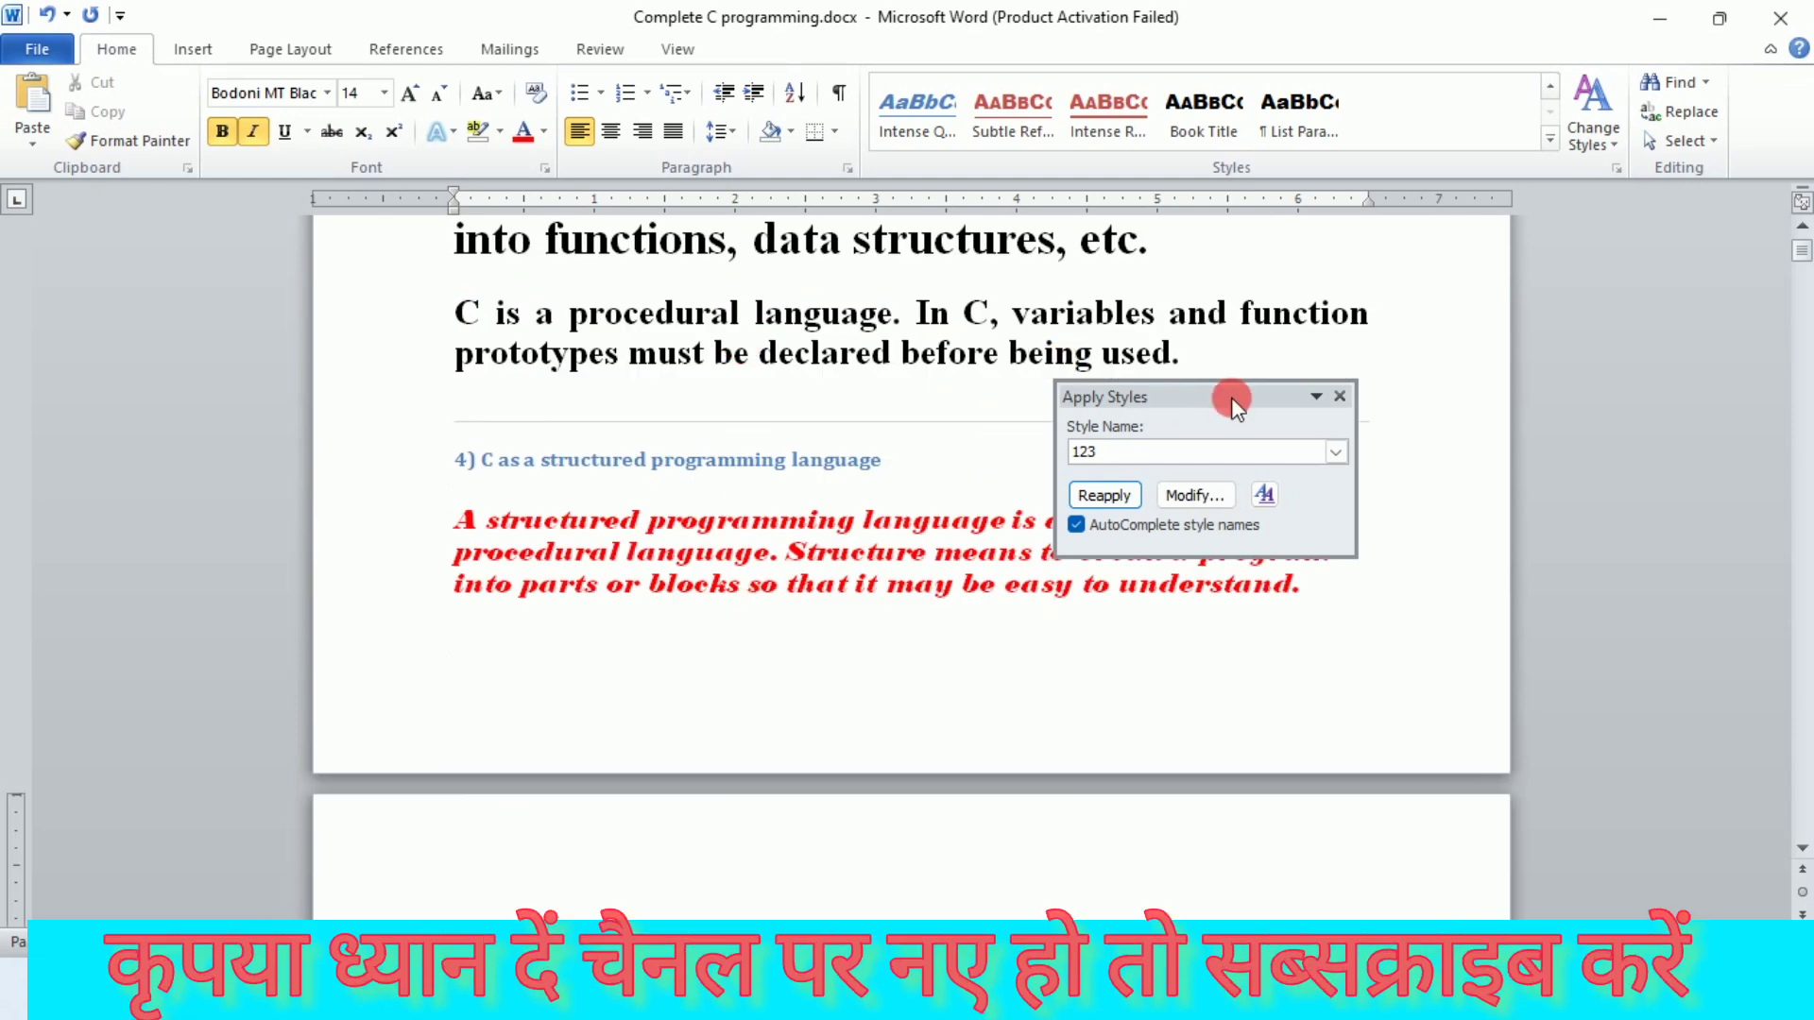
click(1342, 397)
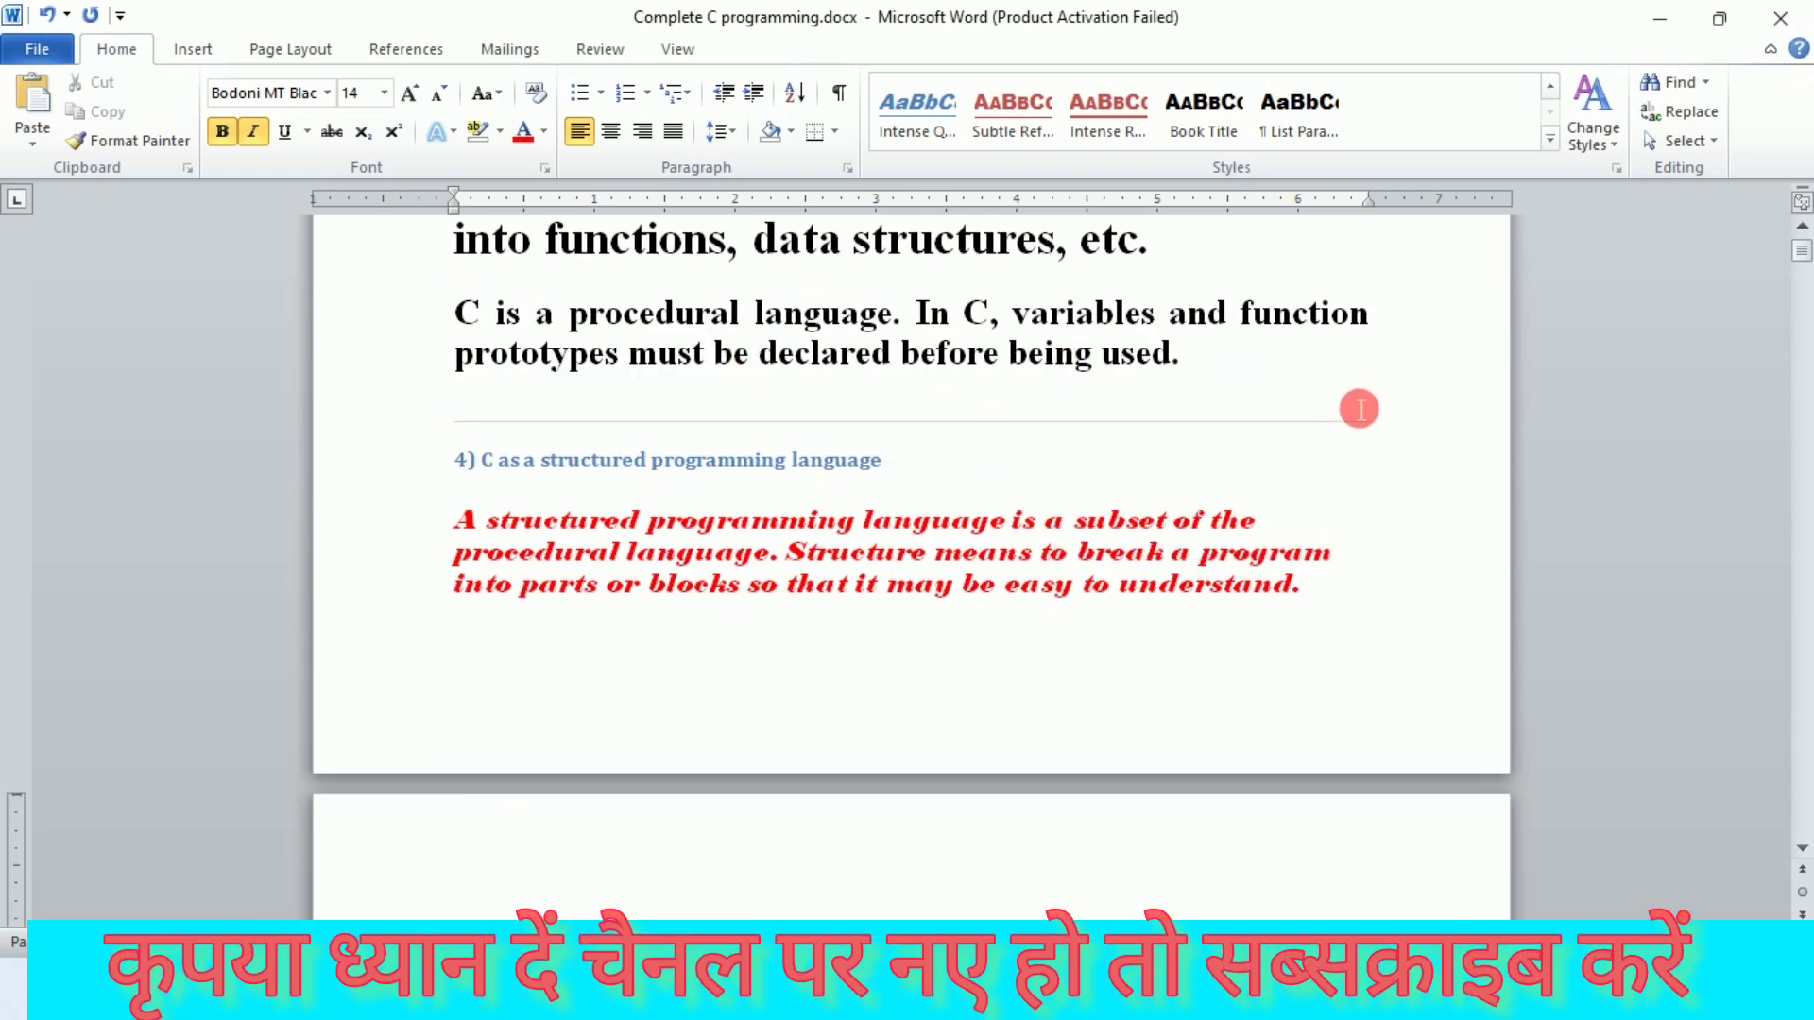
Step: Apply the 123 quick style to the Low-level and High-Level paragraphs in section 5
click(1552, 139)
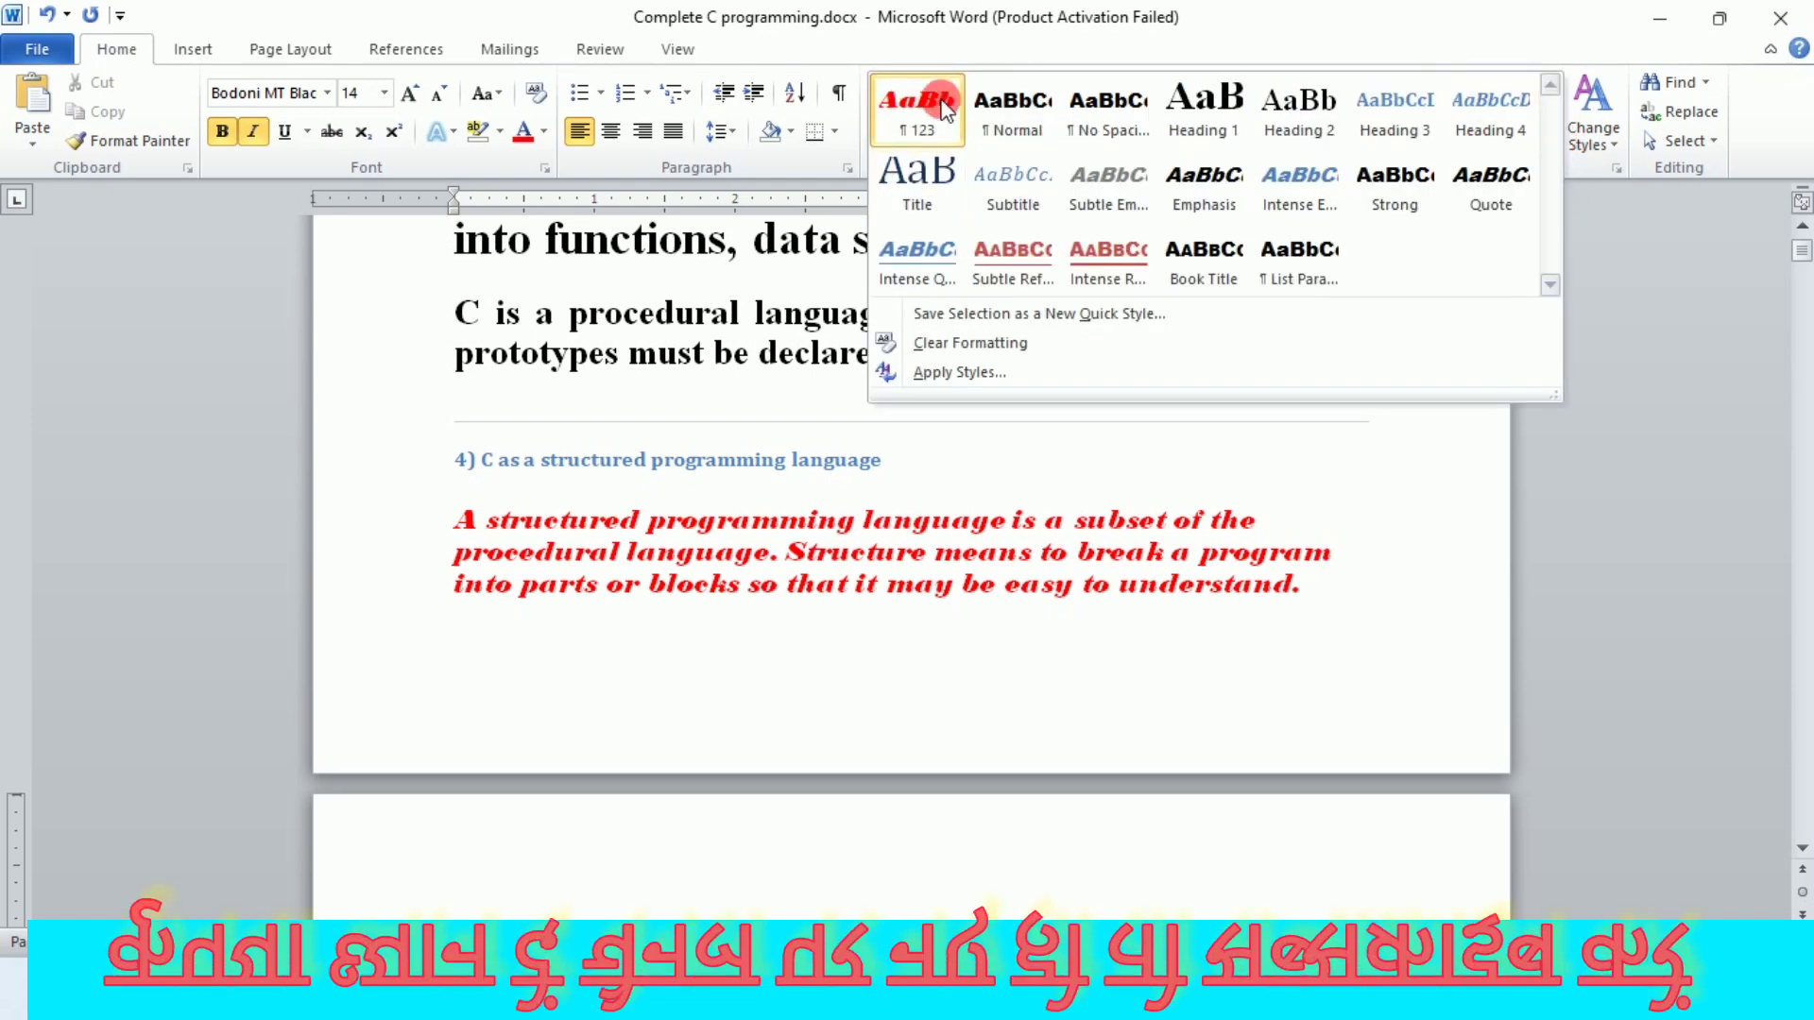
scroll(877, 586, down, 5)
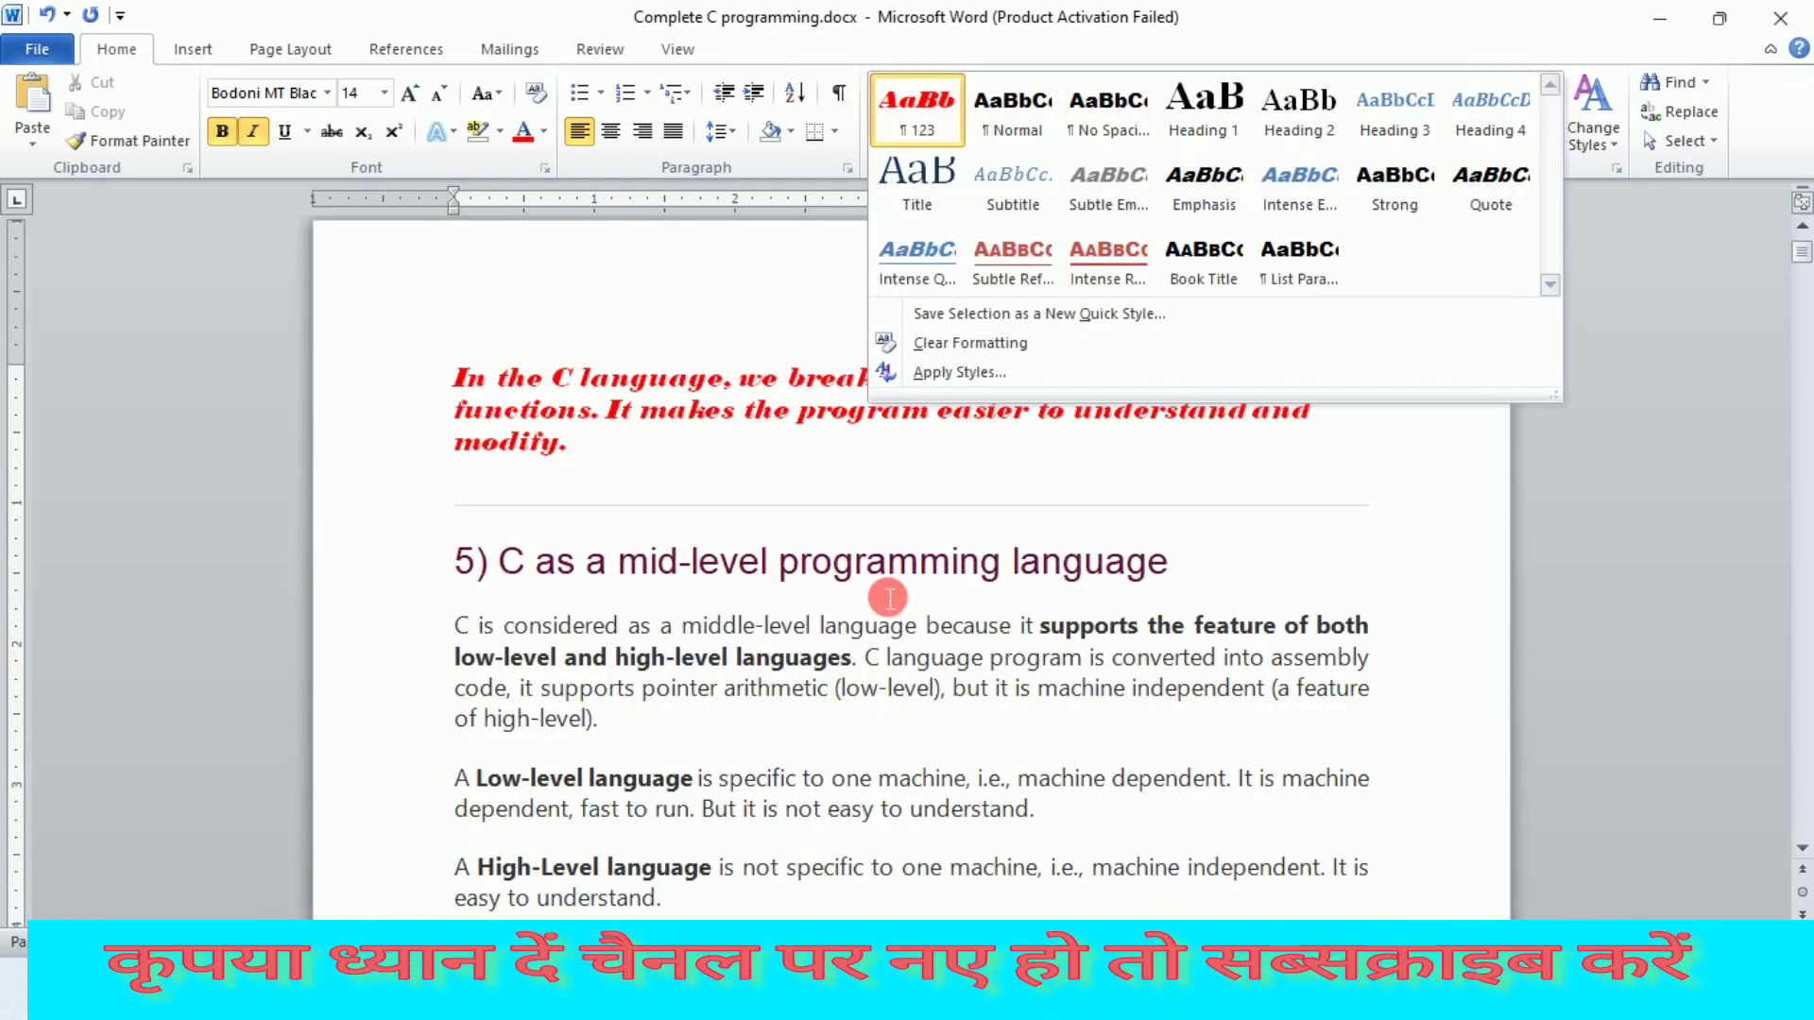
scroll(877, 586, down, 3)
click(454, 490)
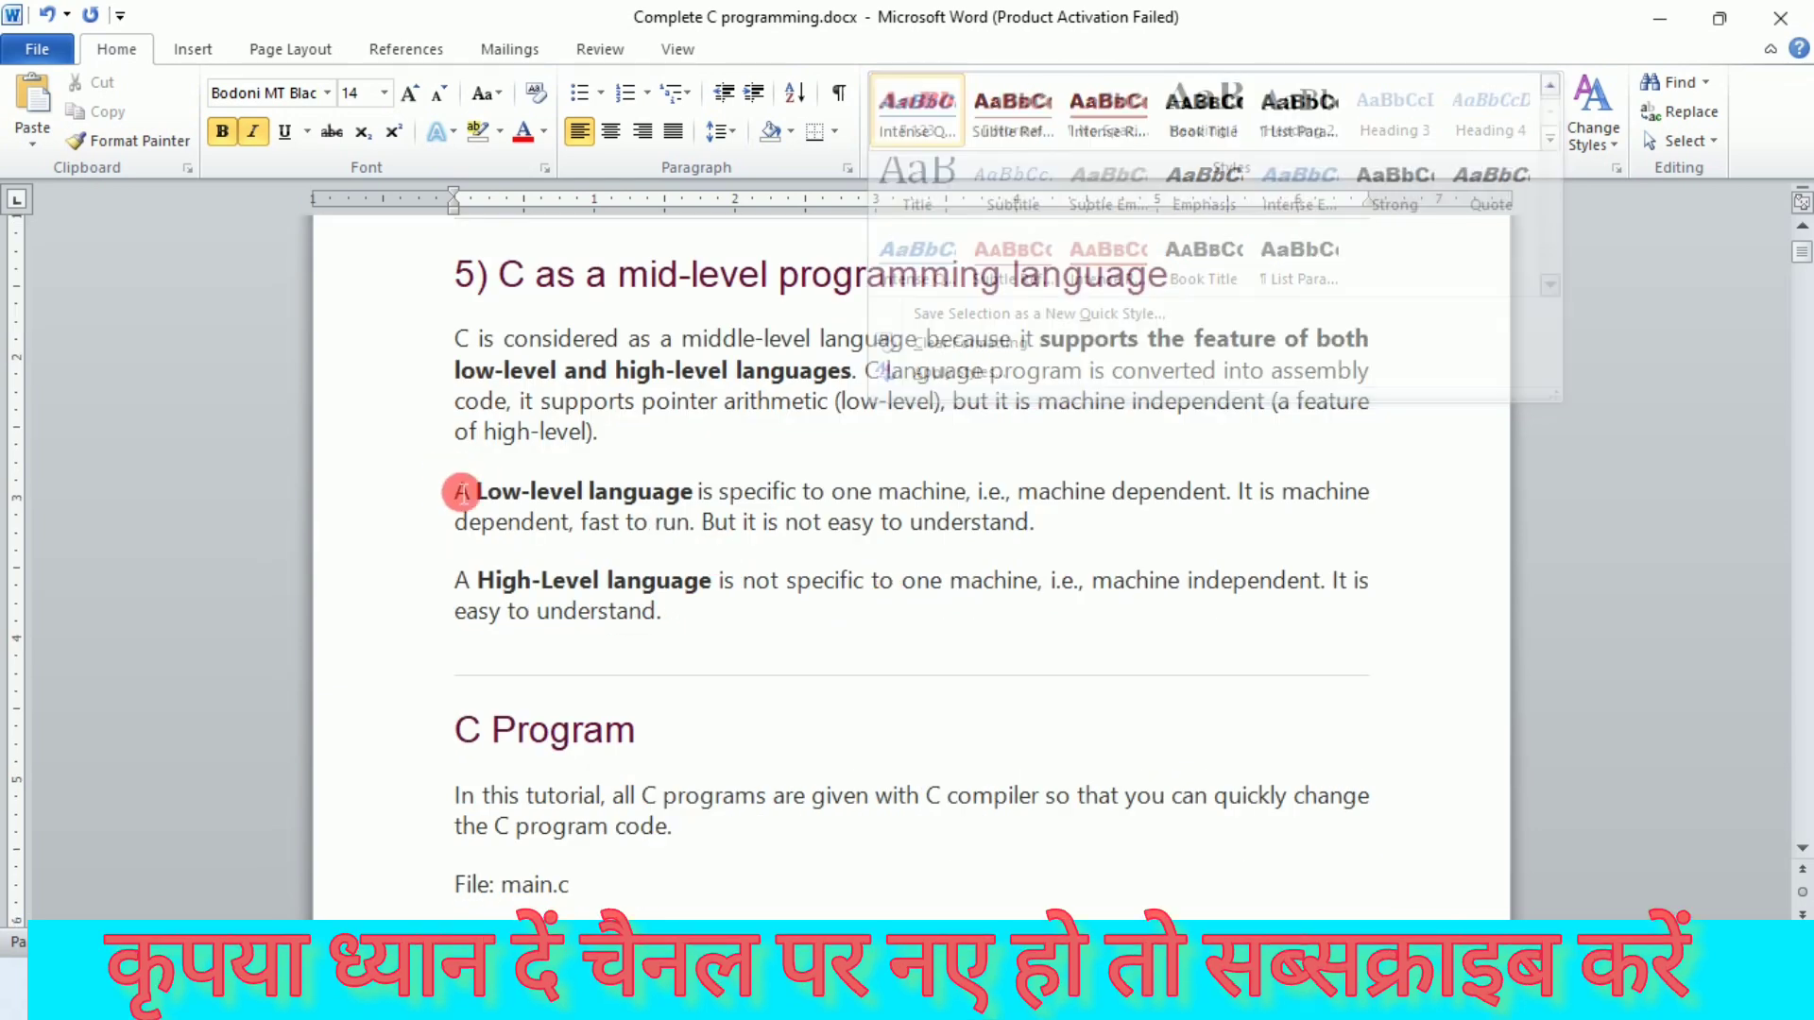
shift+click(709, 641)
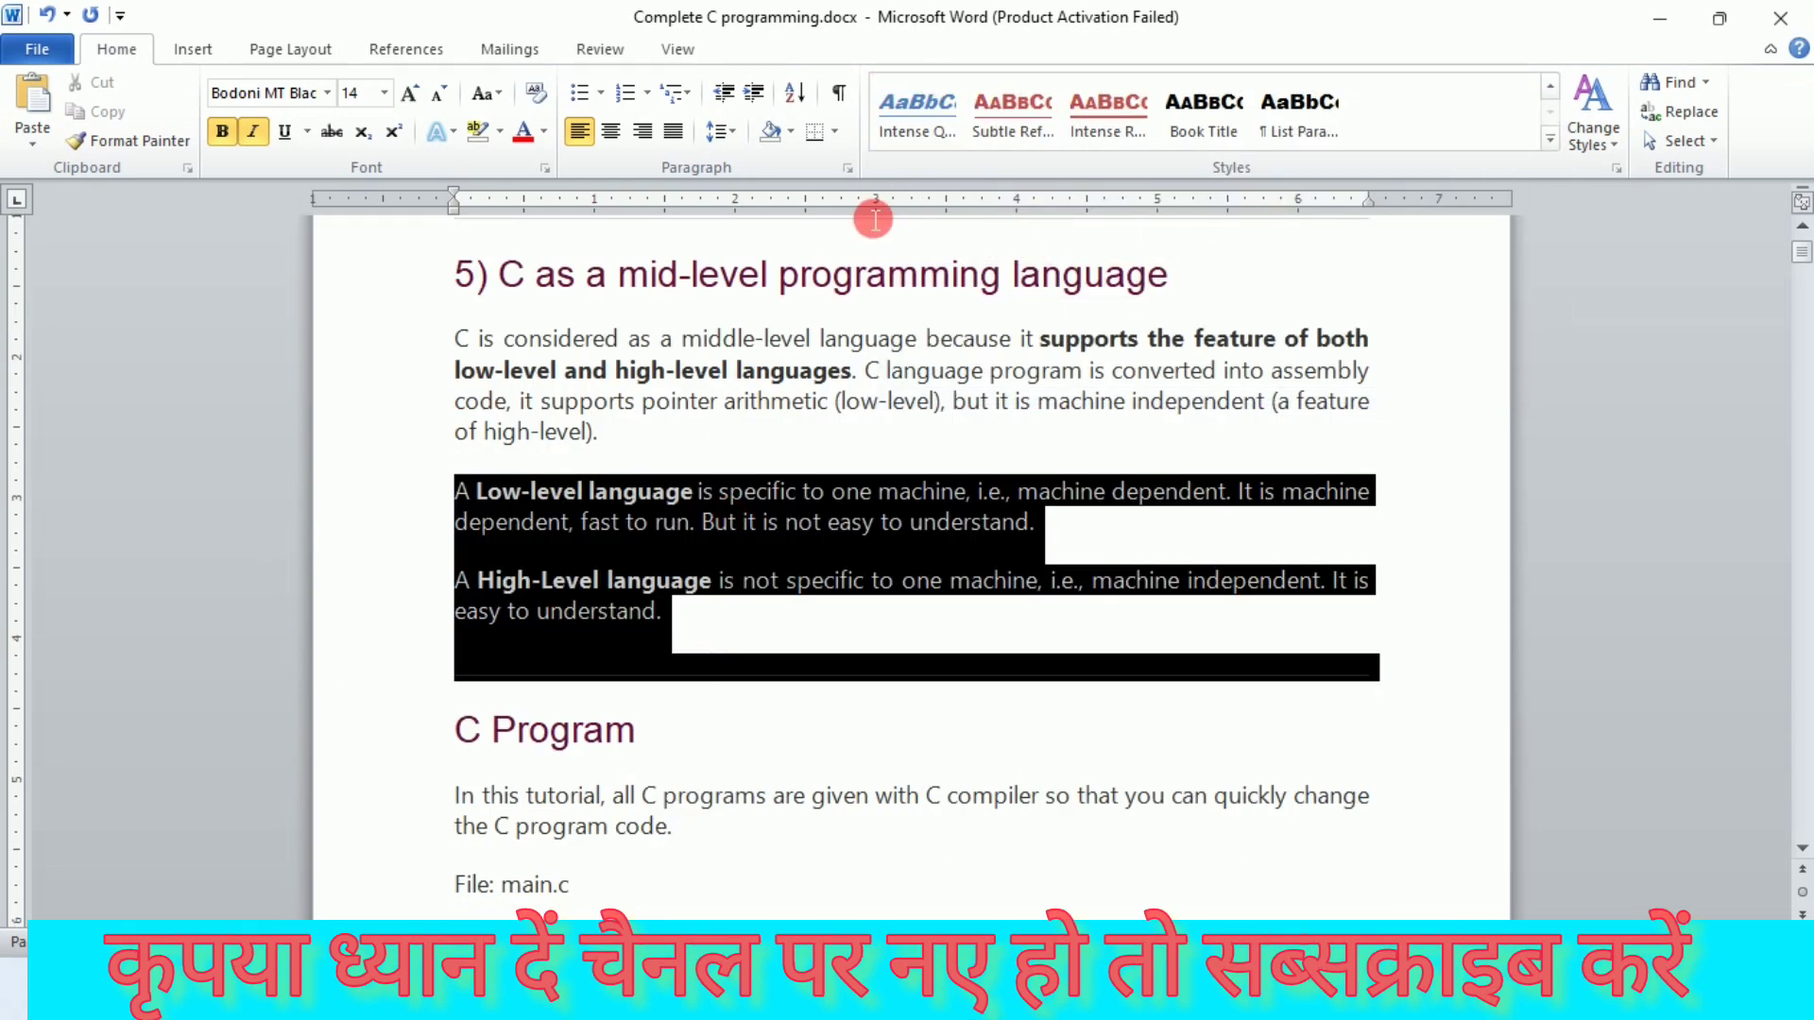
click(1549, 135)
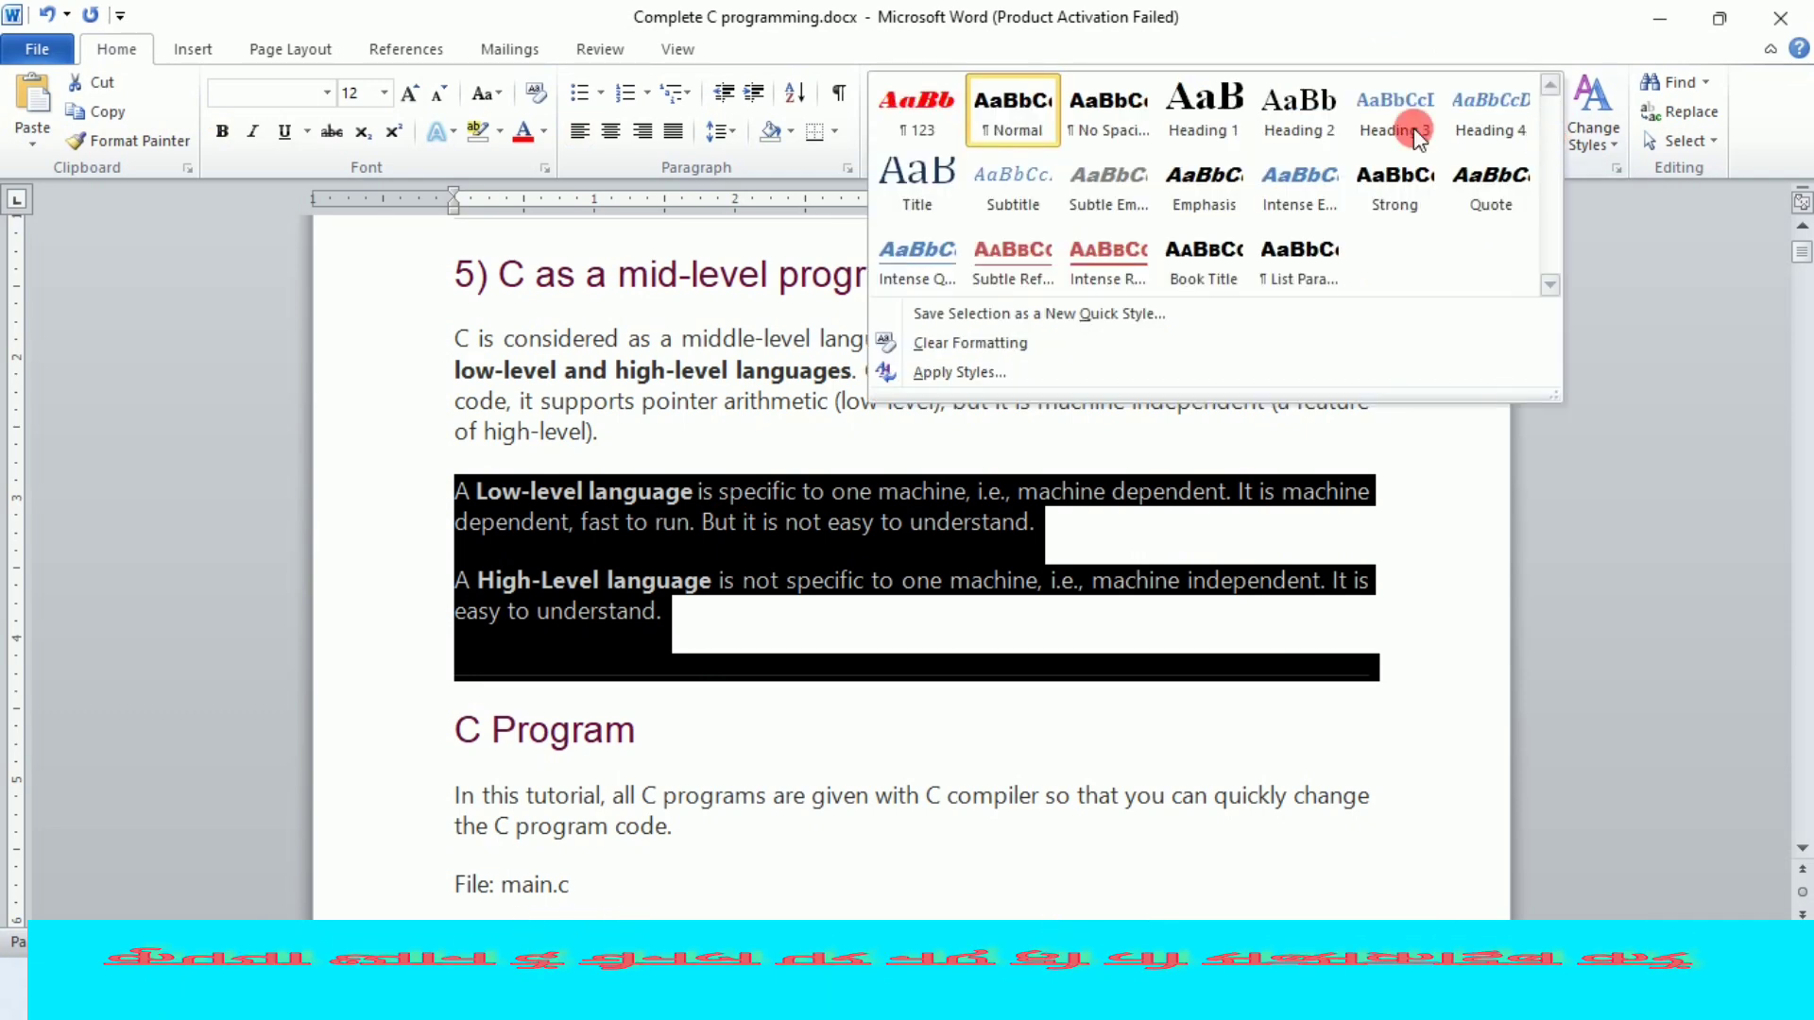
click(942, 95)
Step: Deselect the text and review the red bold-italic paragraphs in sections 4 and 5
click(827, 304)
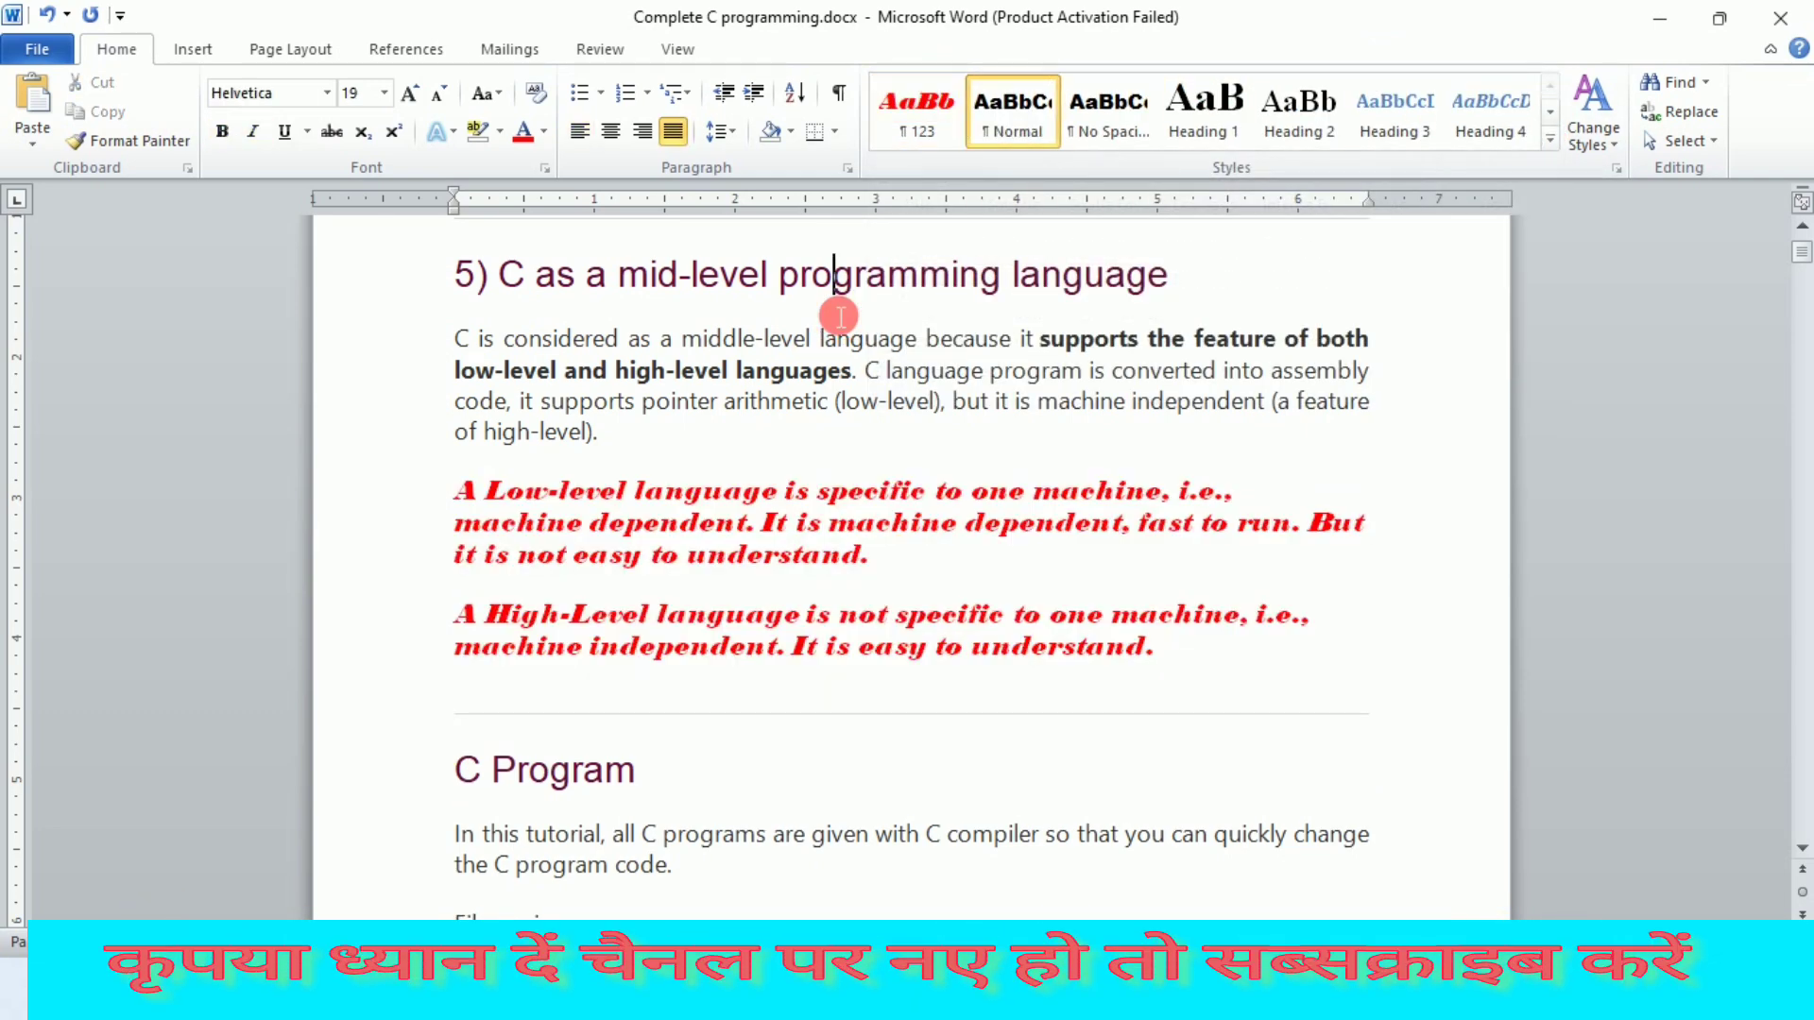
scroll(843, 423, down, 3)
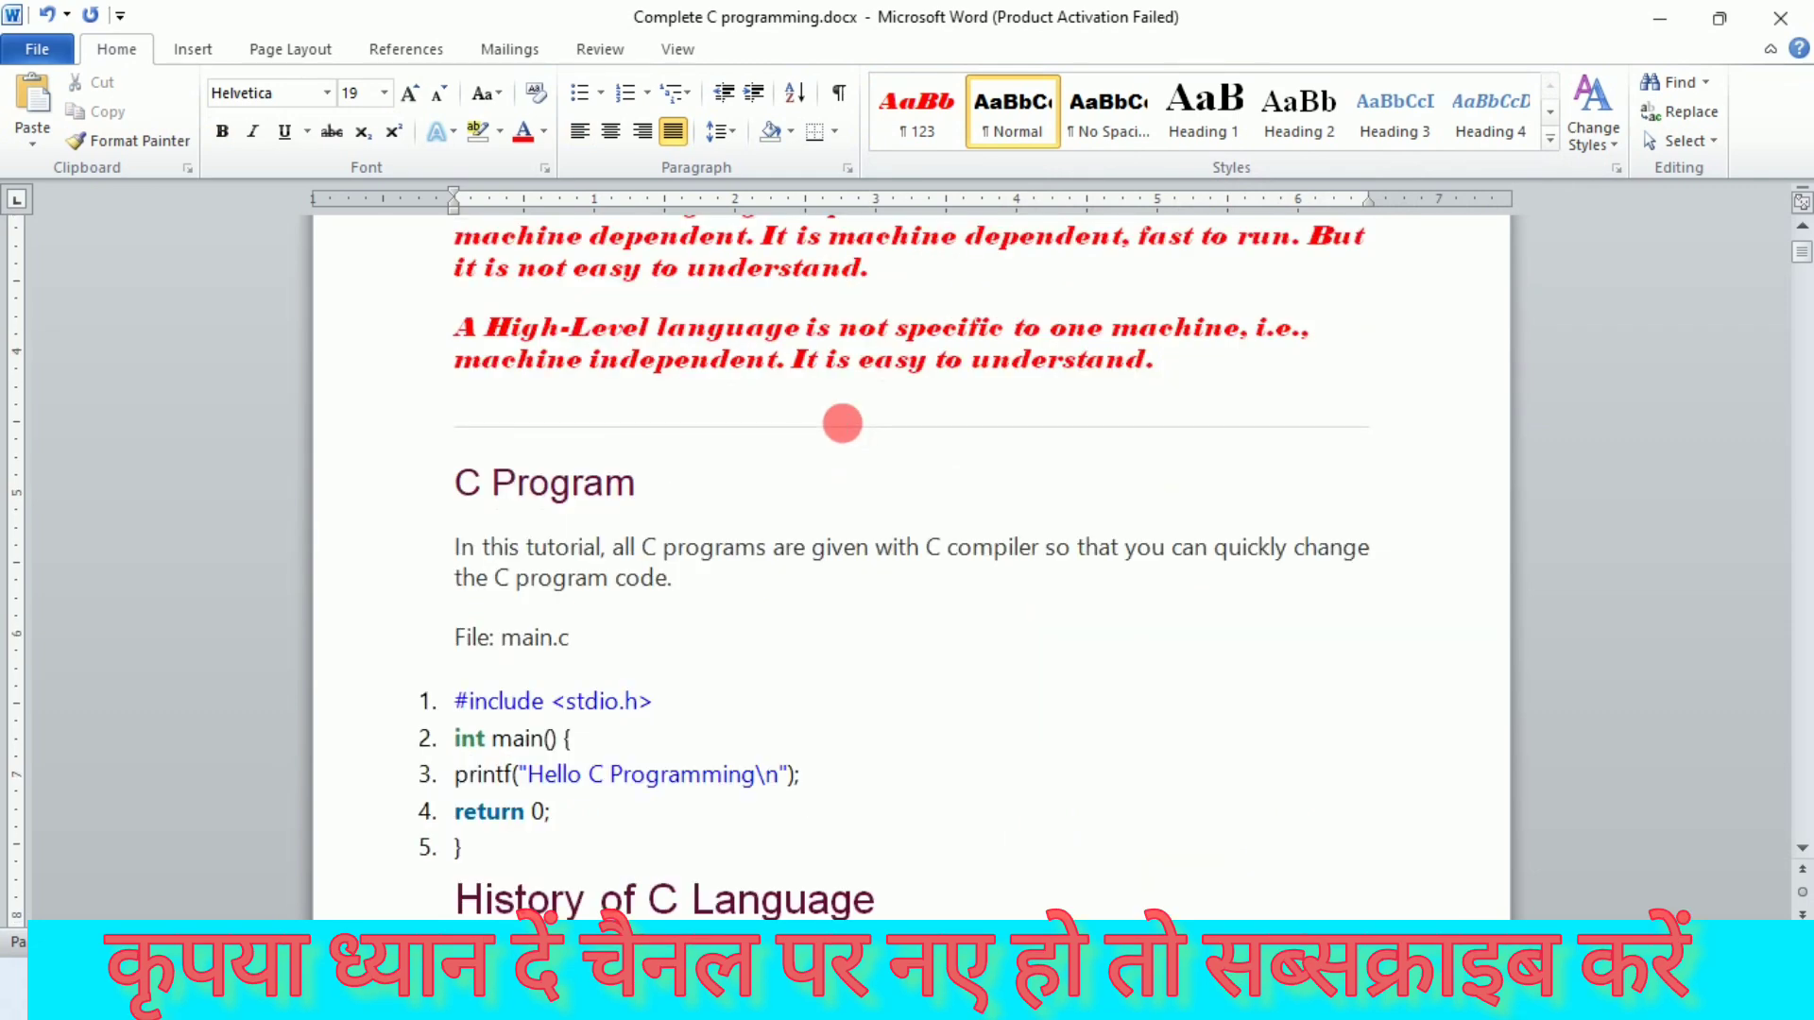
scroll(843, 423, up, 3)
scroll(887, 397, up, 6)
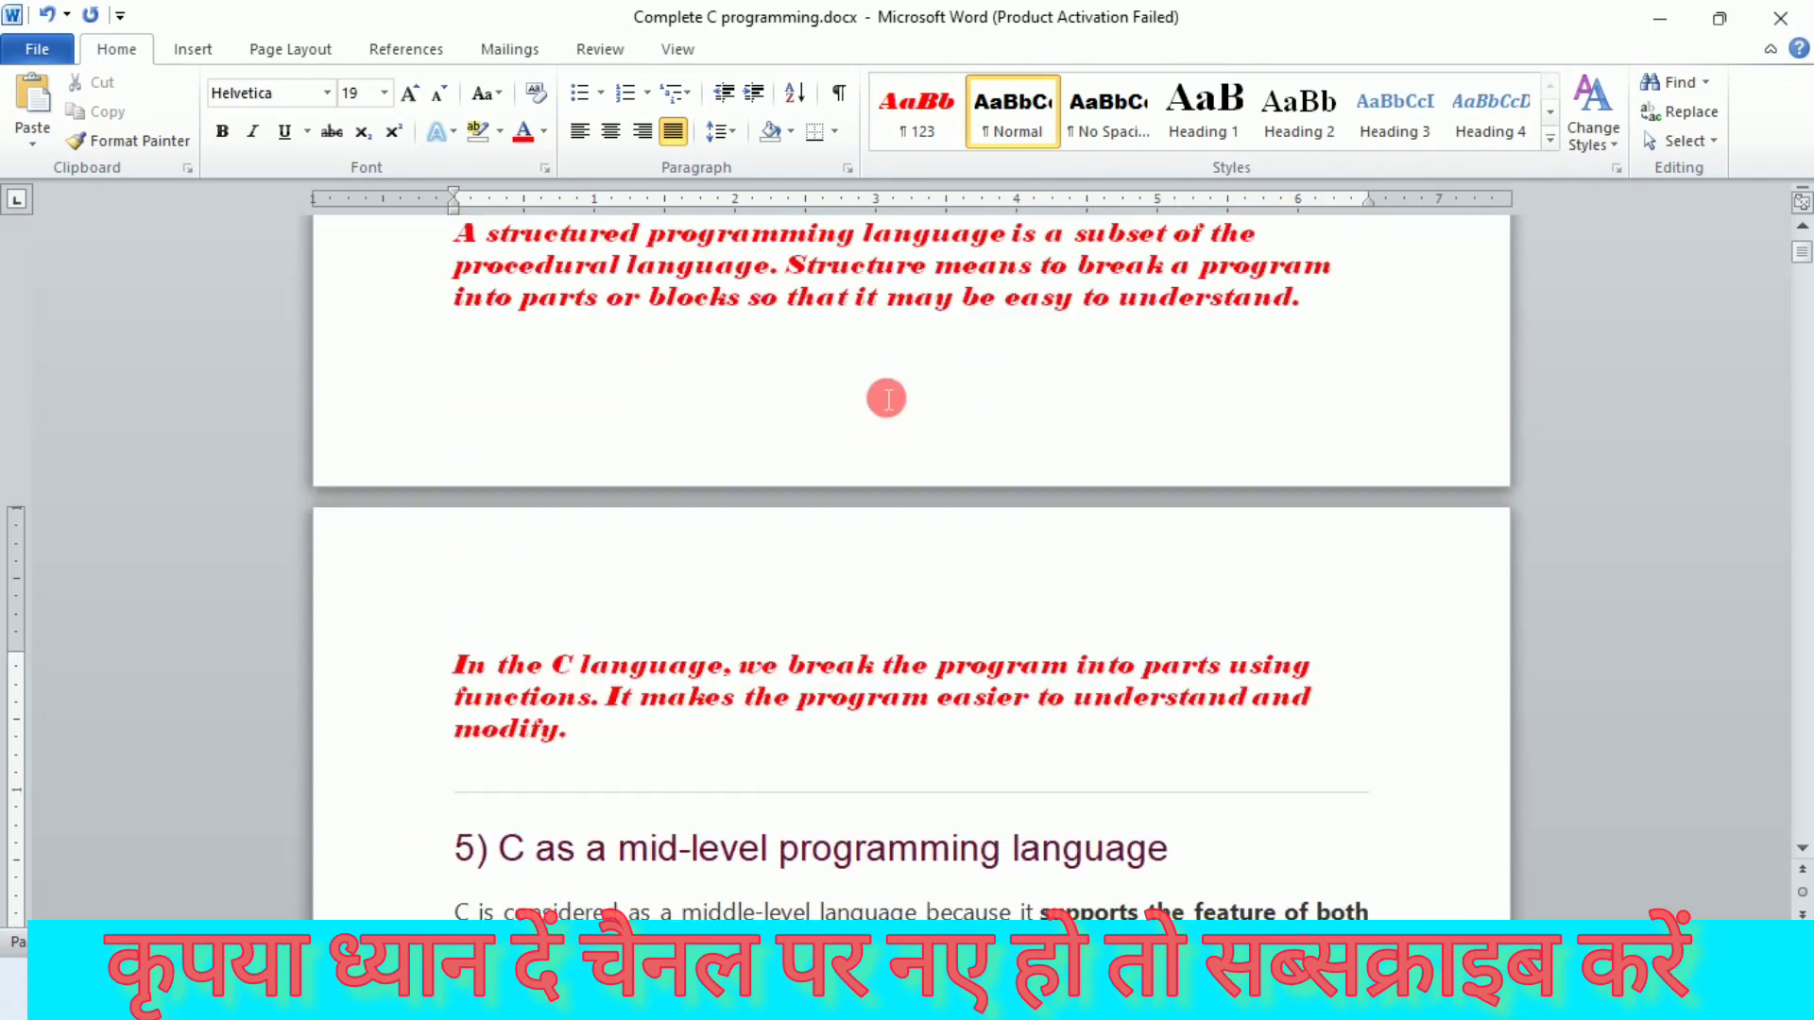
scroll(886, 398, up, 3)
scroll(886, 395, down, 3)
scroll(883, 391, down, 3)
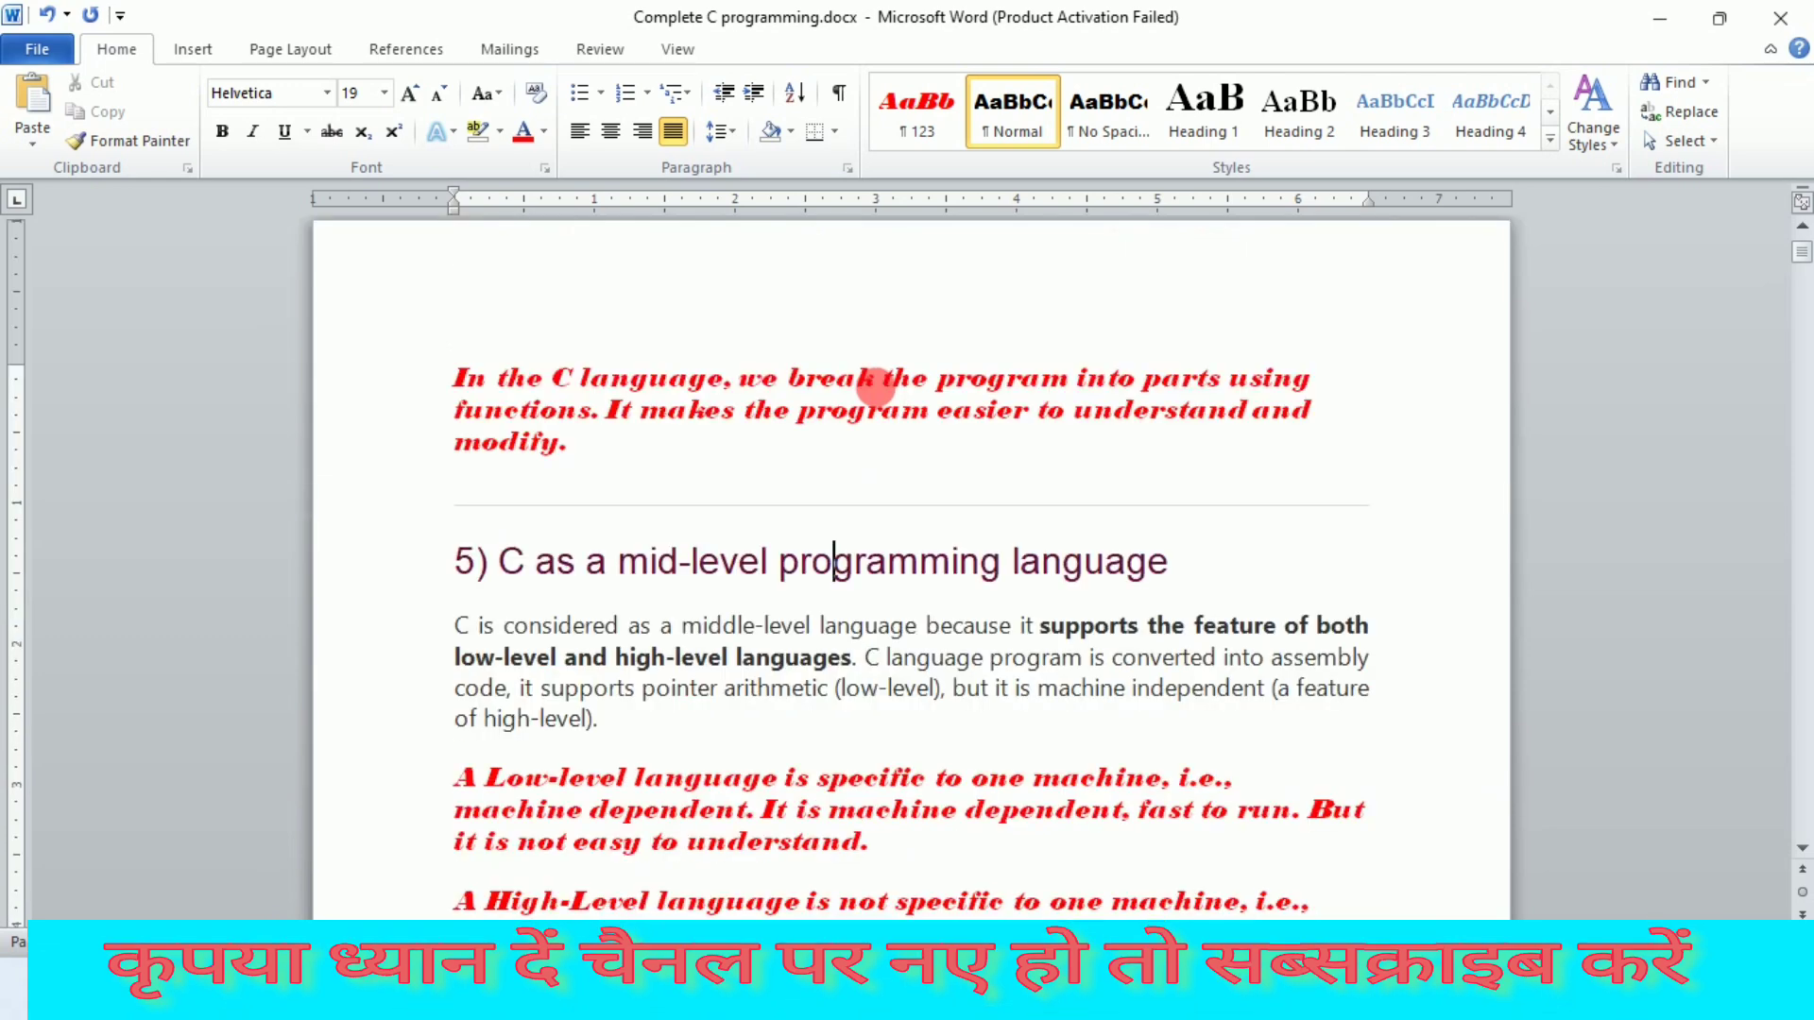
scroll(877, 386, up, 6)
scroll(880, 385, up, 3)
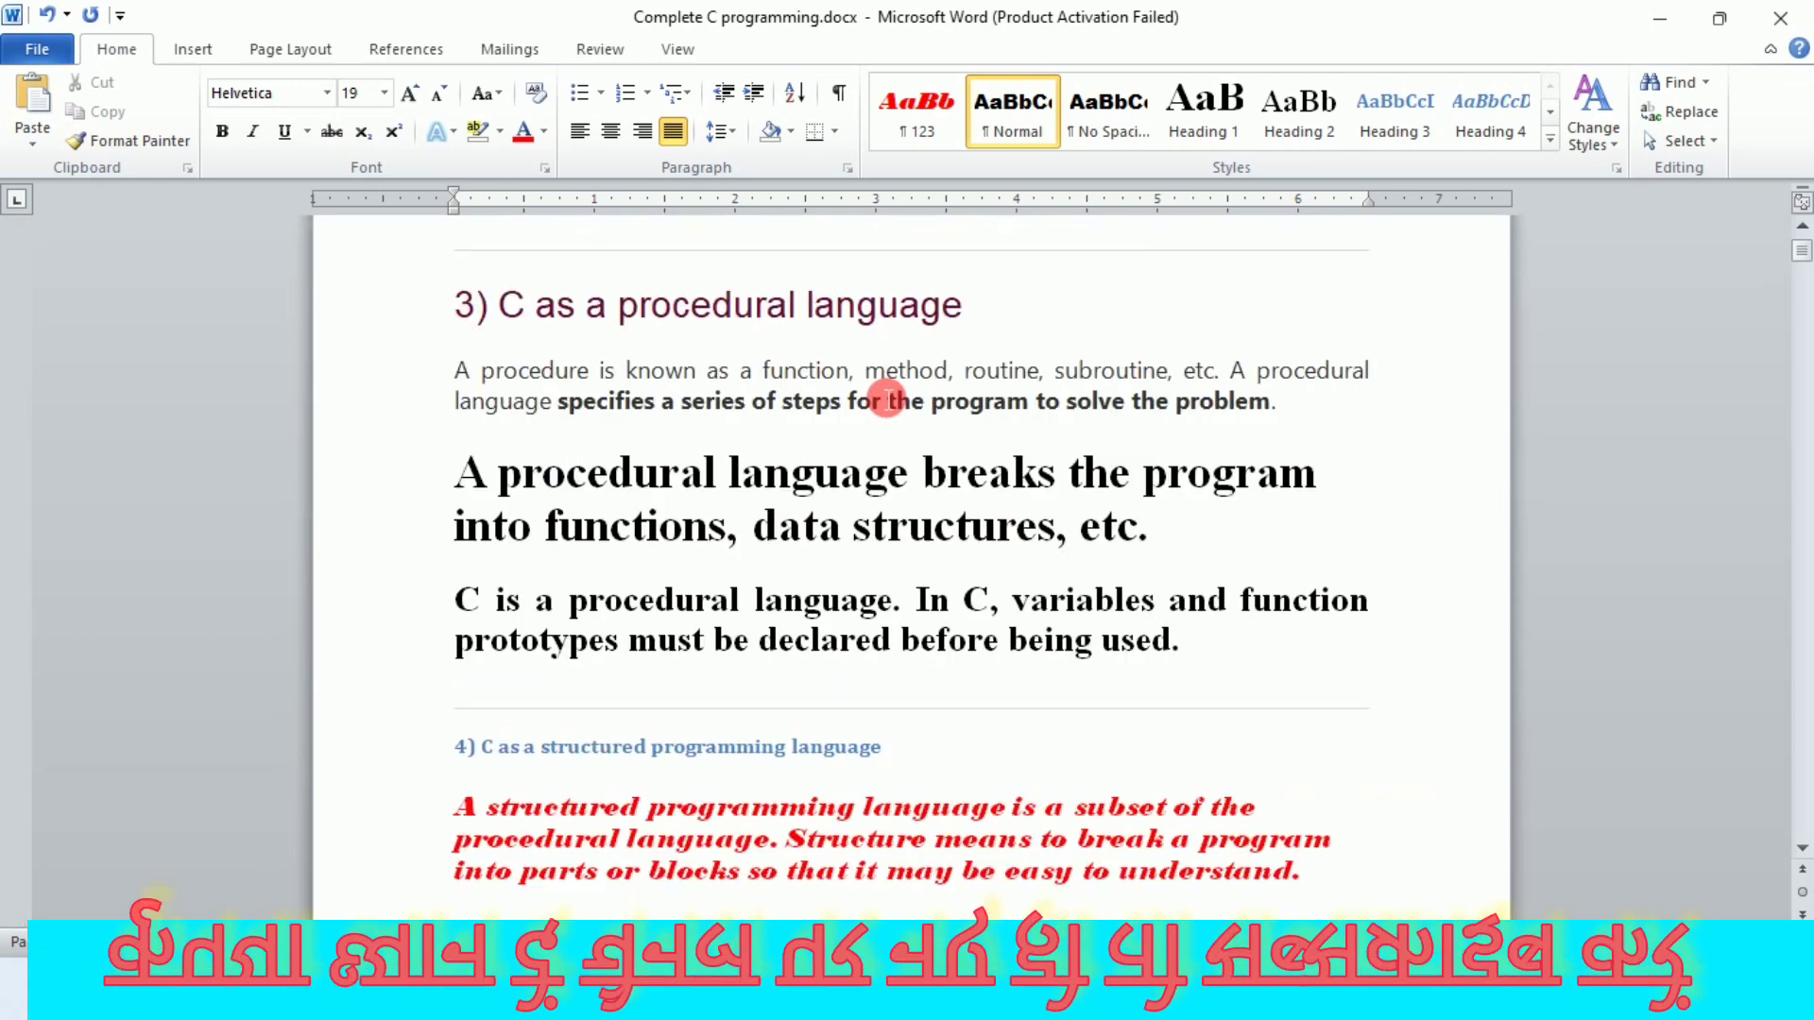